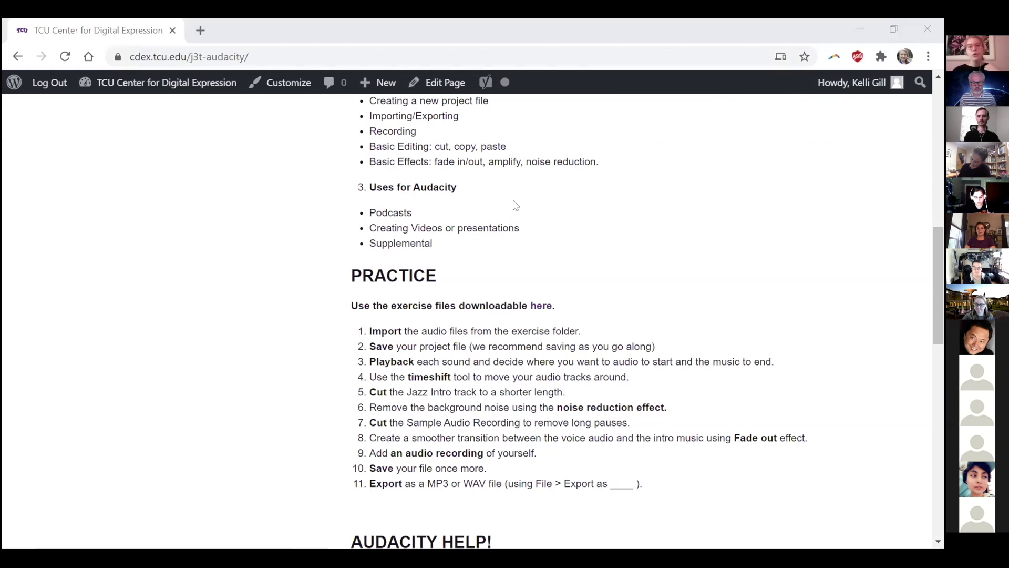
Download the practice exercise files and bring up the Audacity Workshop Materials folder in File Explorer as a smaller window over the browser
click(541, 309)
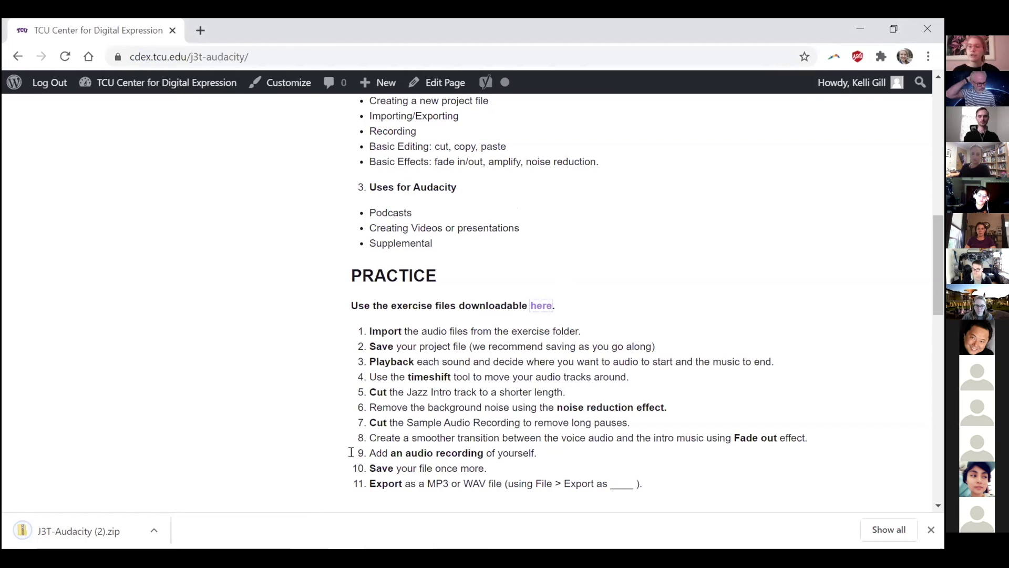
mouse_move(416, 544)
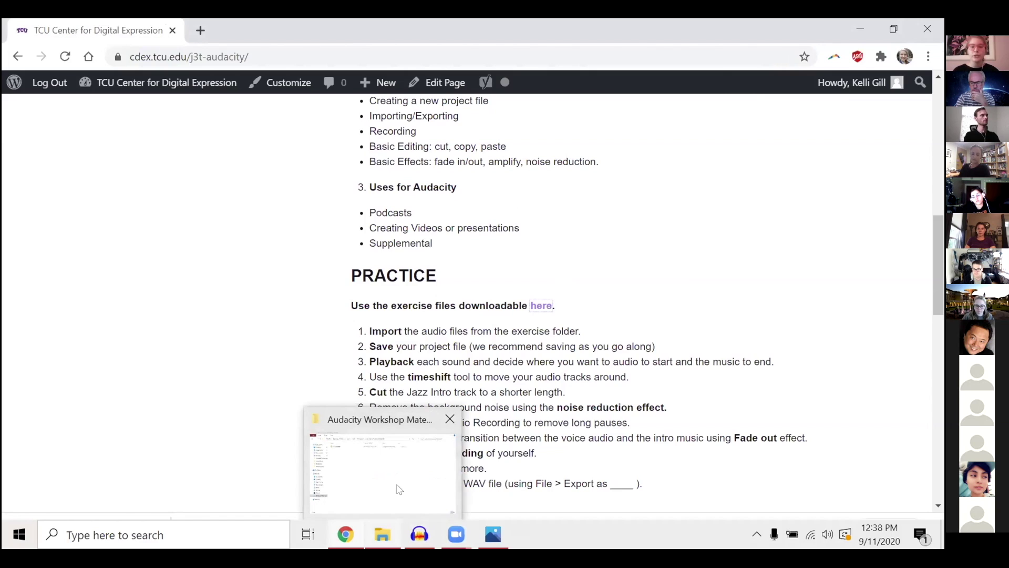
click(396, 484)
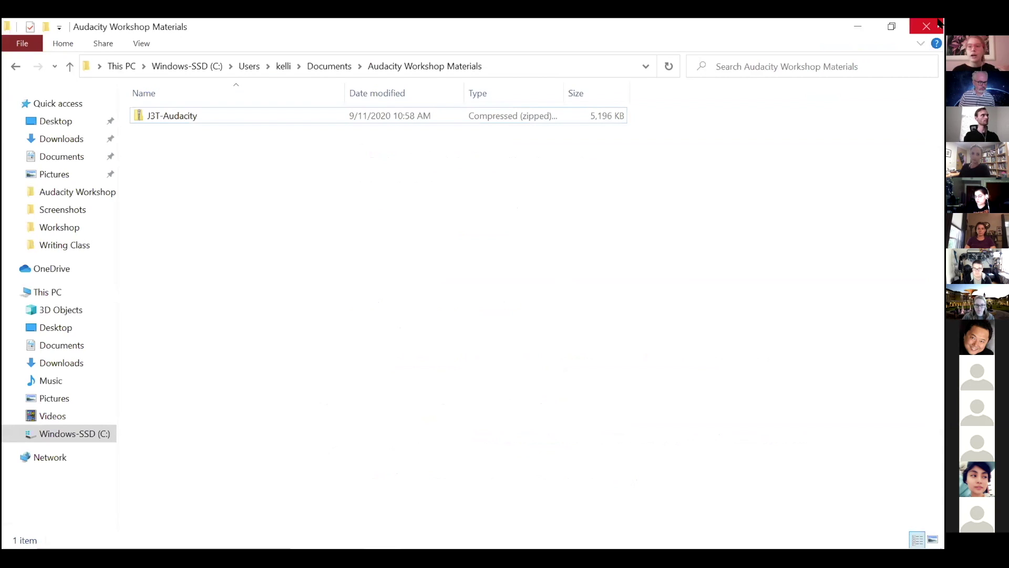
click(891, 26)
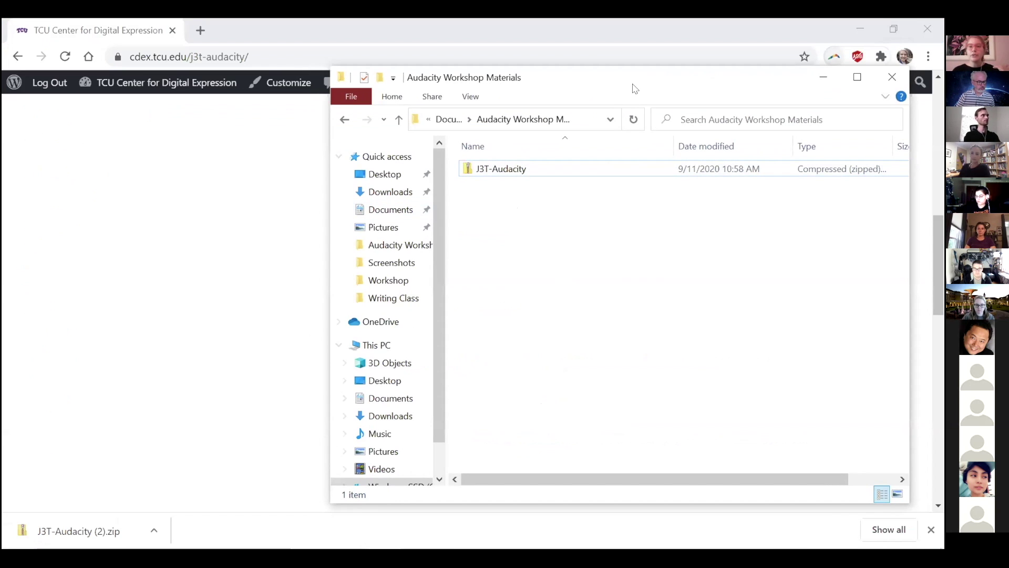
drag(634, 88, 422, 96)
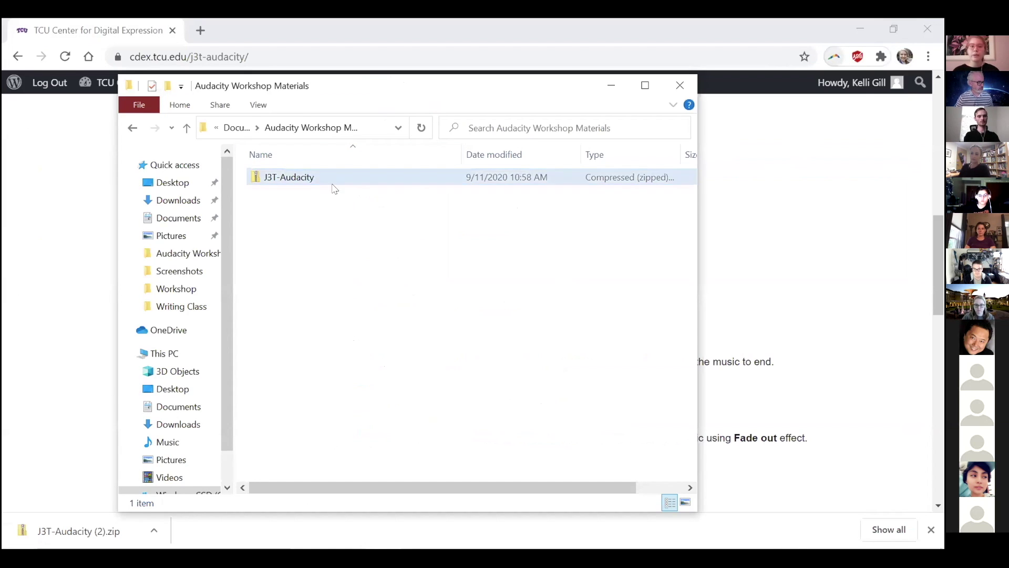
Extract the J3T-Audacity zip into the suggested folder and open the extracted Audacity Workshop Materials folder, closing the original folder window
click(287, 179)
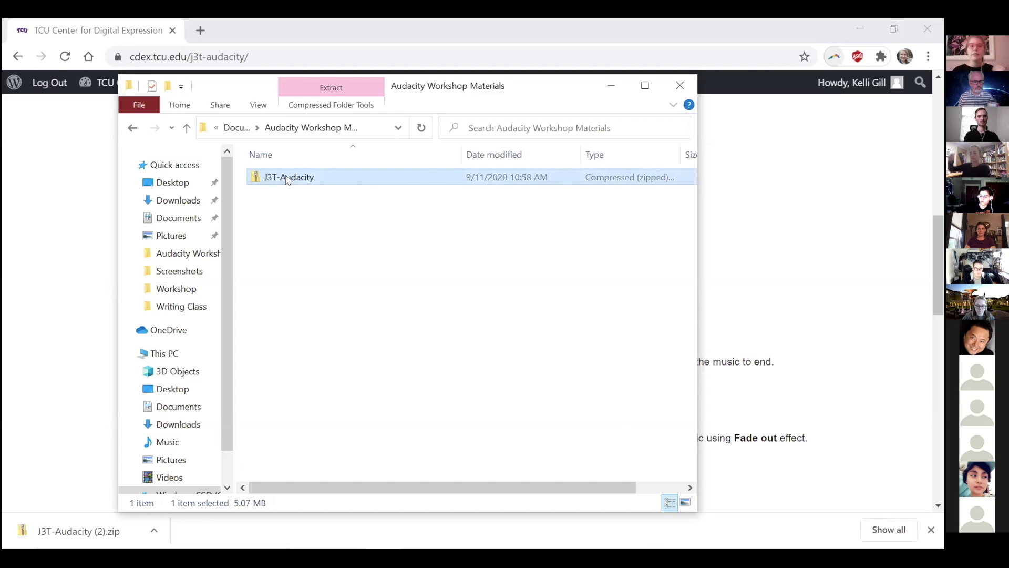
right_click(287, 179)
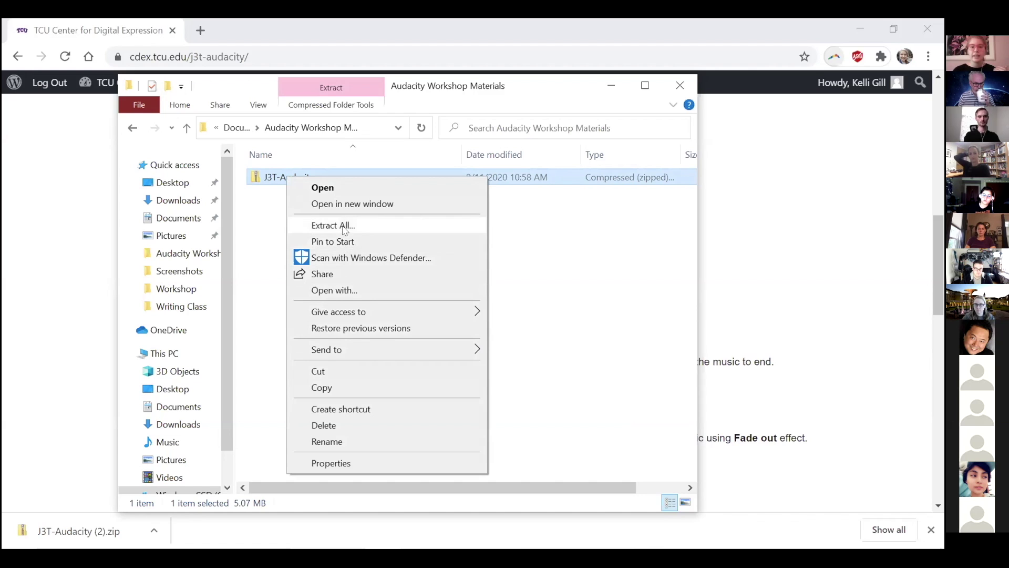
click(344, 227)
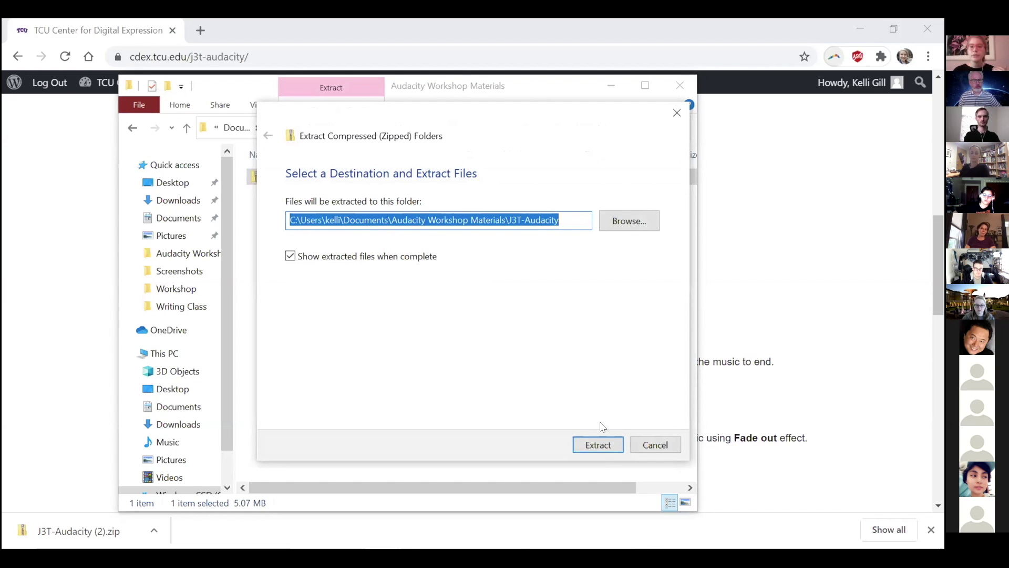
click(594, 447)
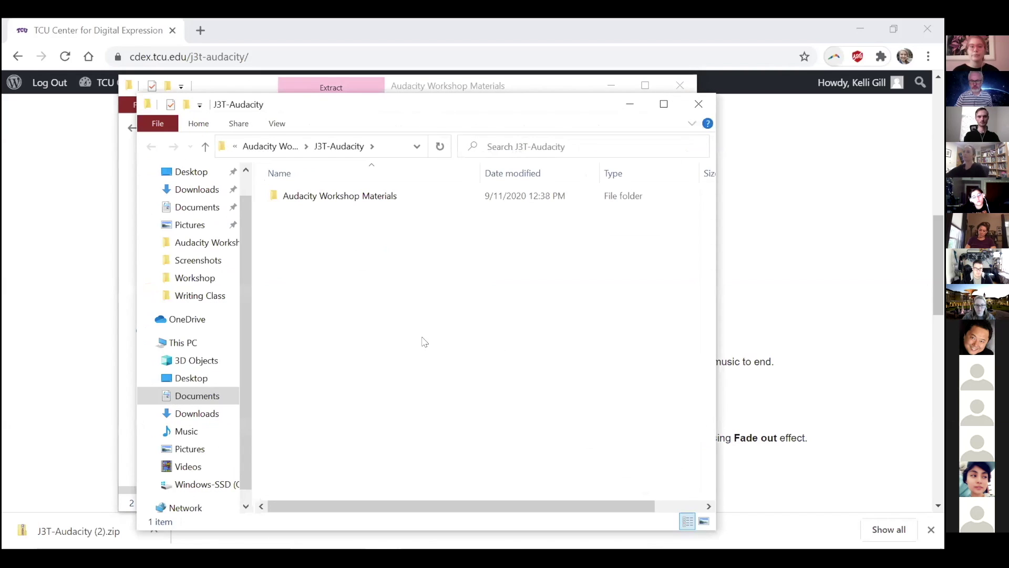
click(680, 85)
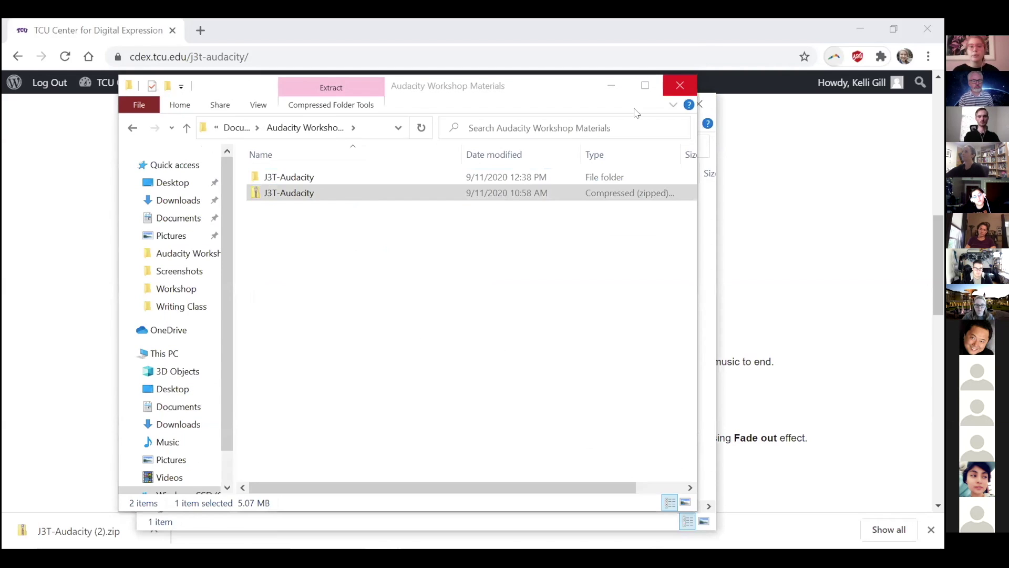
double_click(392, 197)
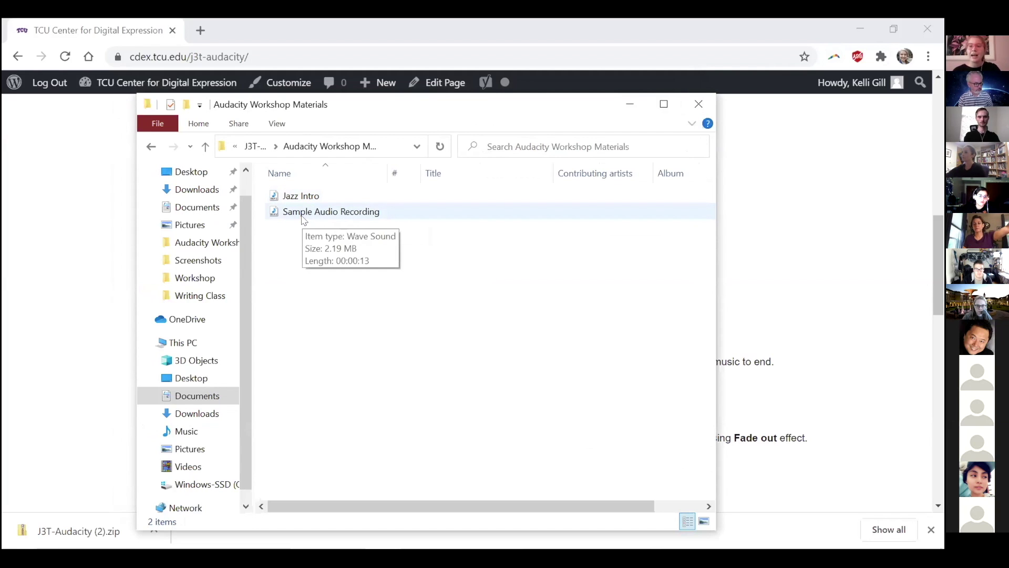
Switch to the empty Audacity project window
mouse_move(486, 547)
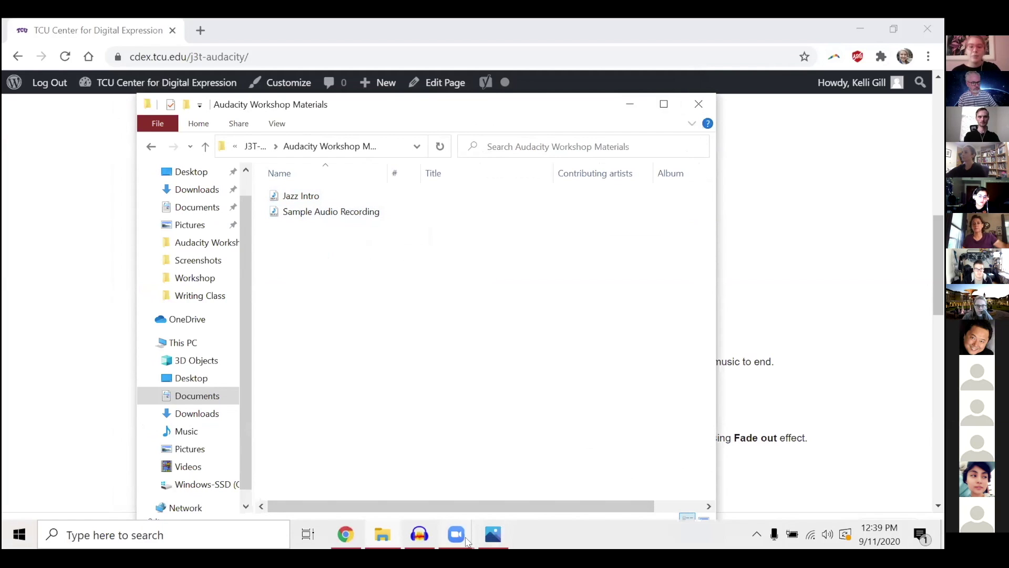
mouse_move(422, 537)
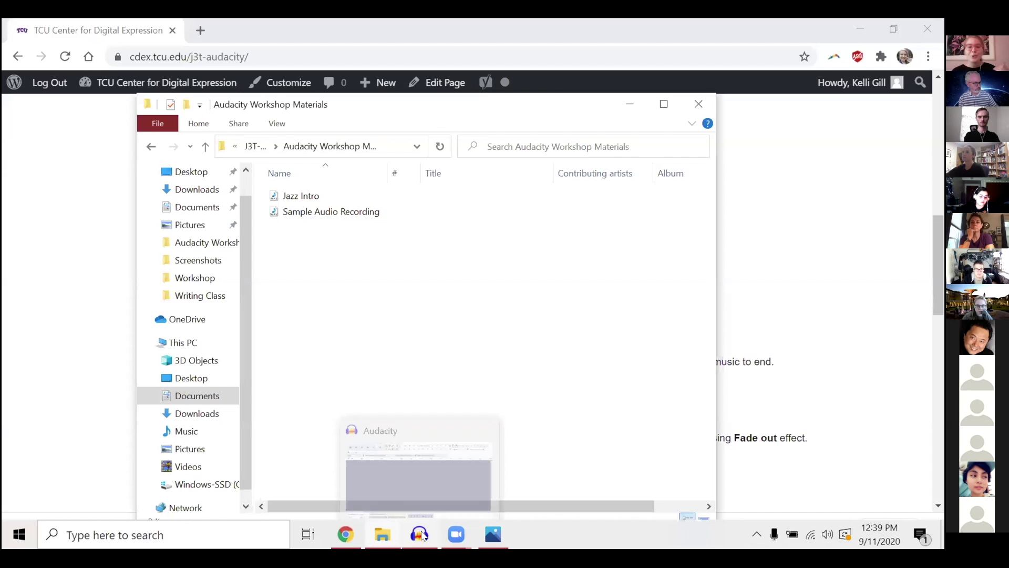
click(409, 465)
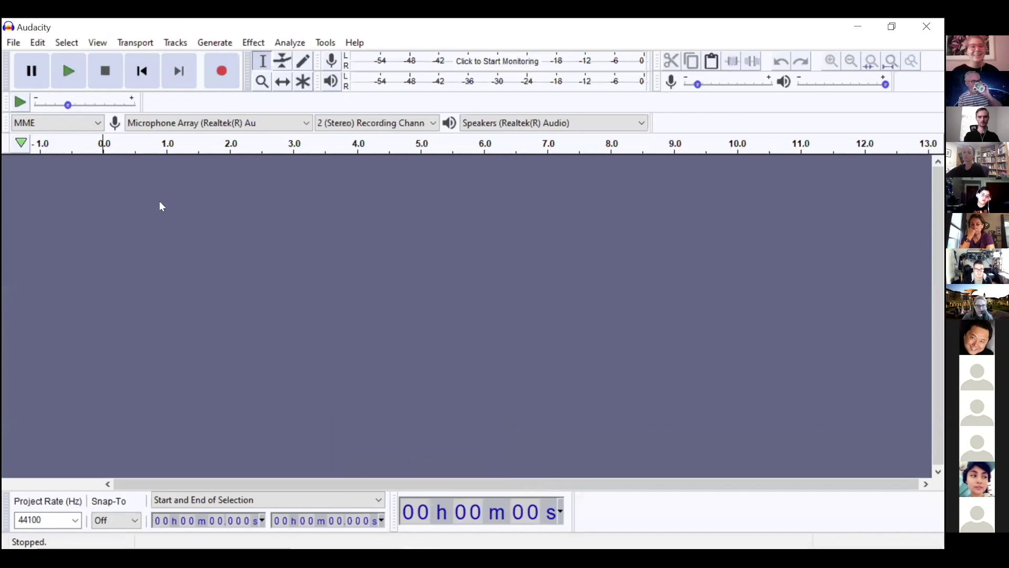
click(14, 48)
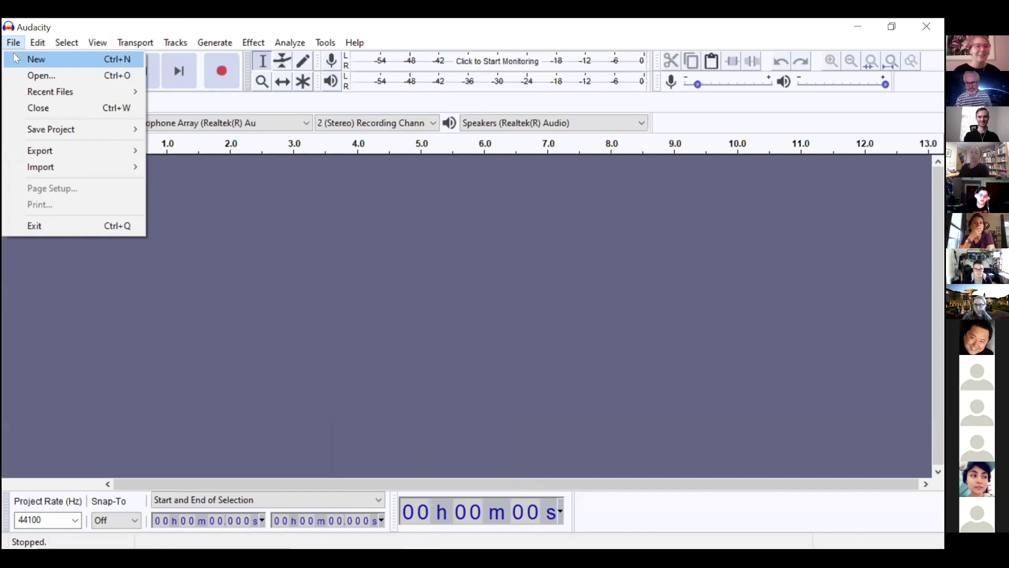
click(14, 42)
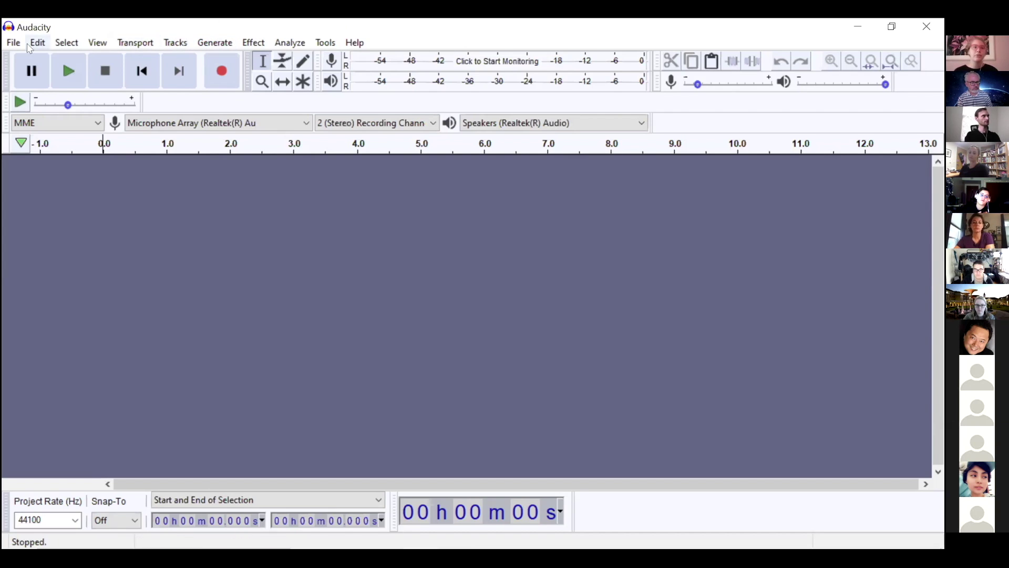
click(13, 42)
mouse_move(105, 141)
mouse_move(103, 162)
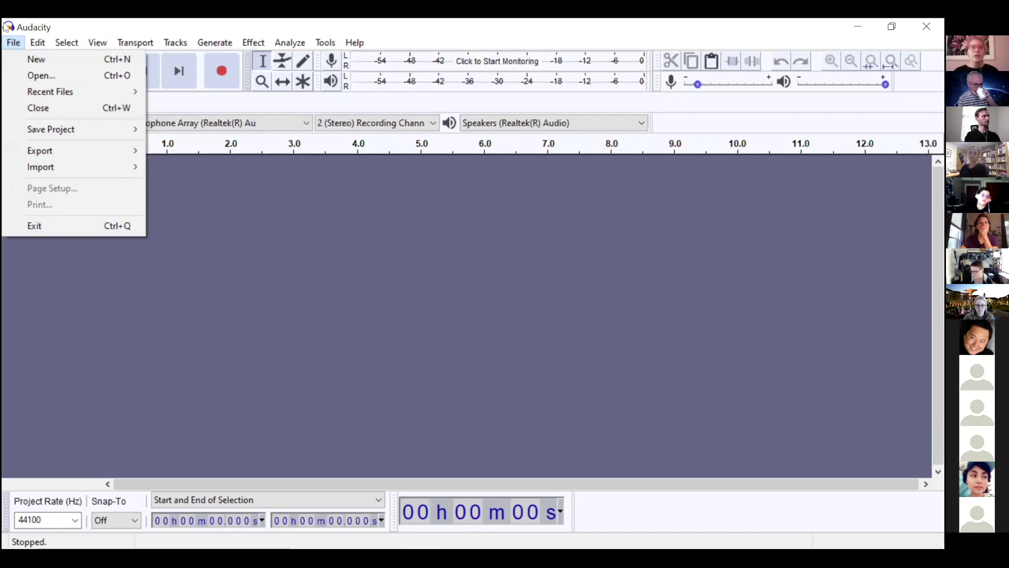
click(20, 41)
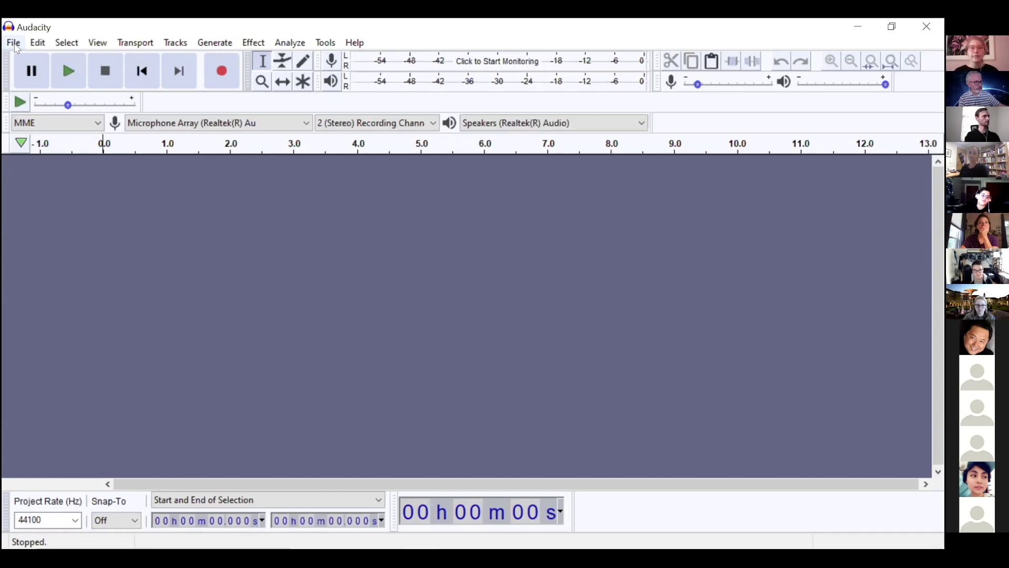
Import the Jazz Intro and Sample Audio Recording files together from the extracted Audacity Workshop Materials folder inside J3T-Audacity
click(16, 44)
mouse_move(55, 165)
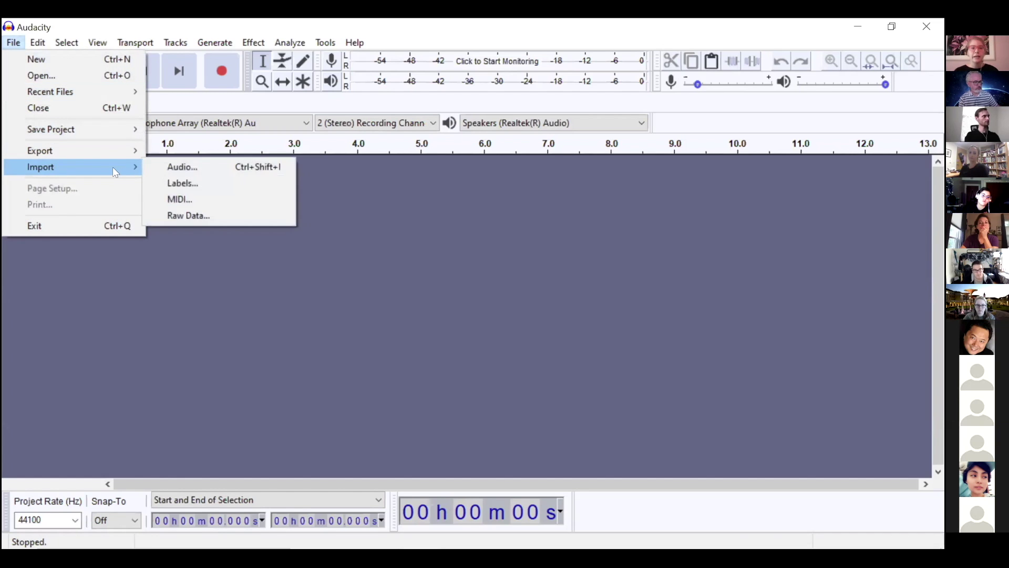
click(169, 164)
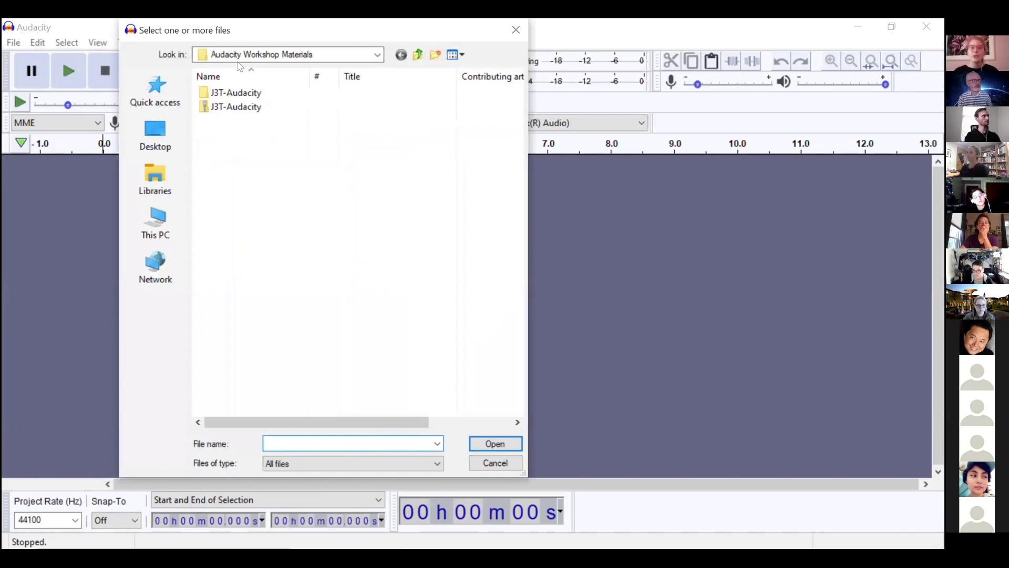
double_click(236, 94)
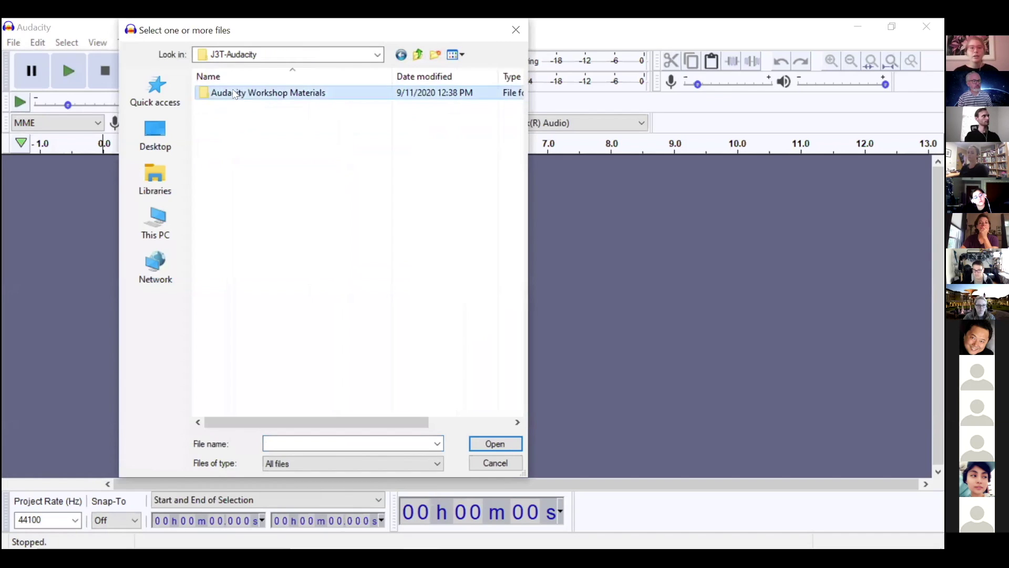
double_click(235, 93)
click(236, 95)
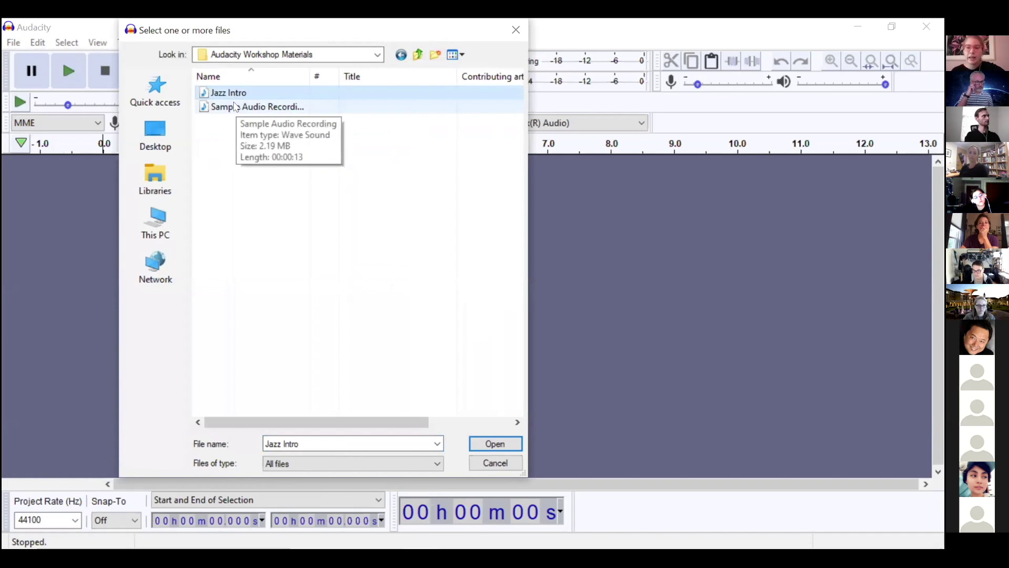
ctrl+click(236, 108)
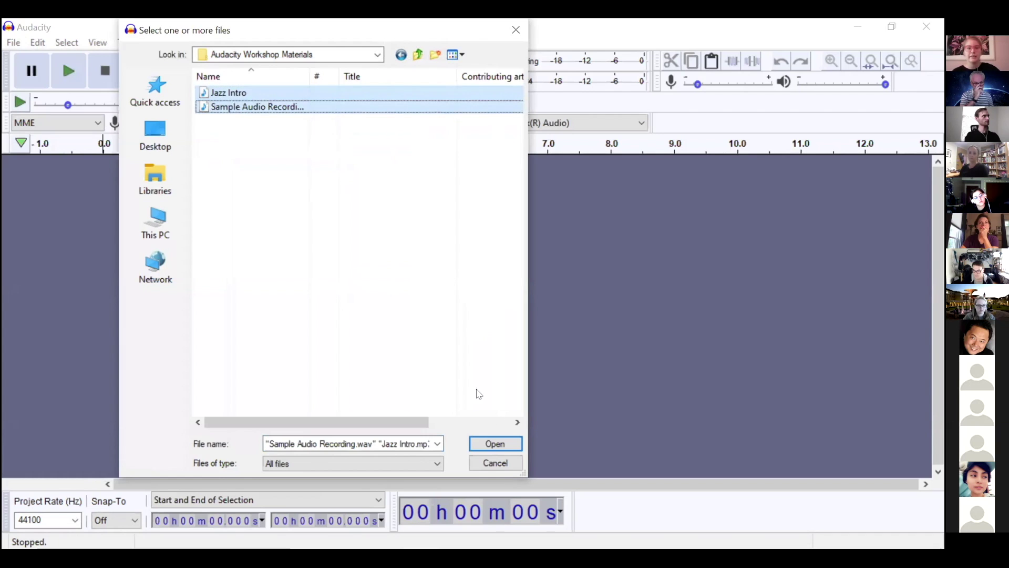
click(514, 443)
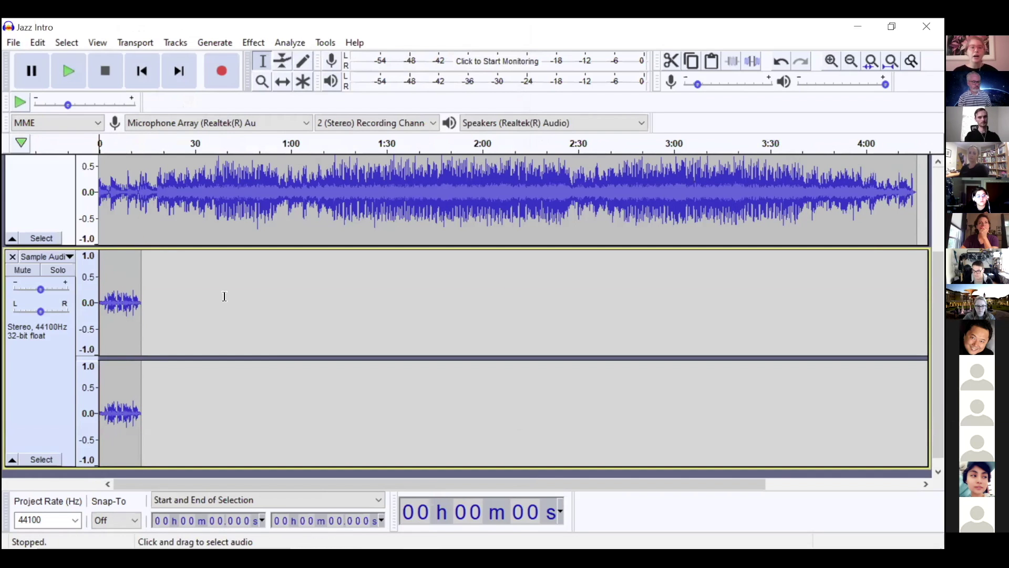
scroll(224, 296, up, 5)
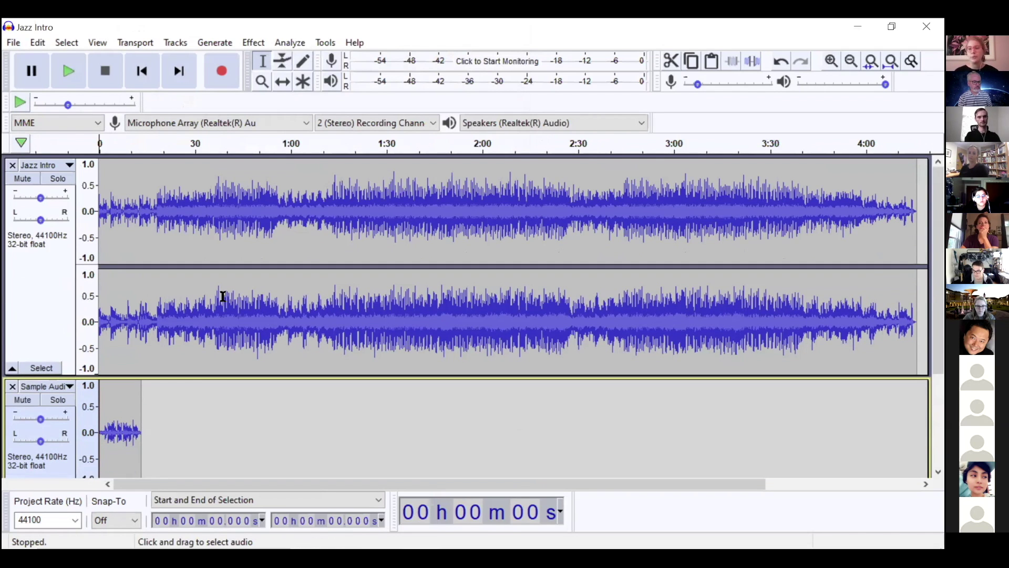
scroll(223, 297, down, 5)
scroll(222, 296, up, 5)
scroll(223, 296, down, 5)
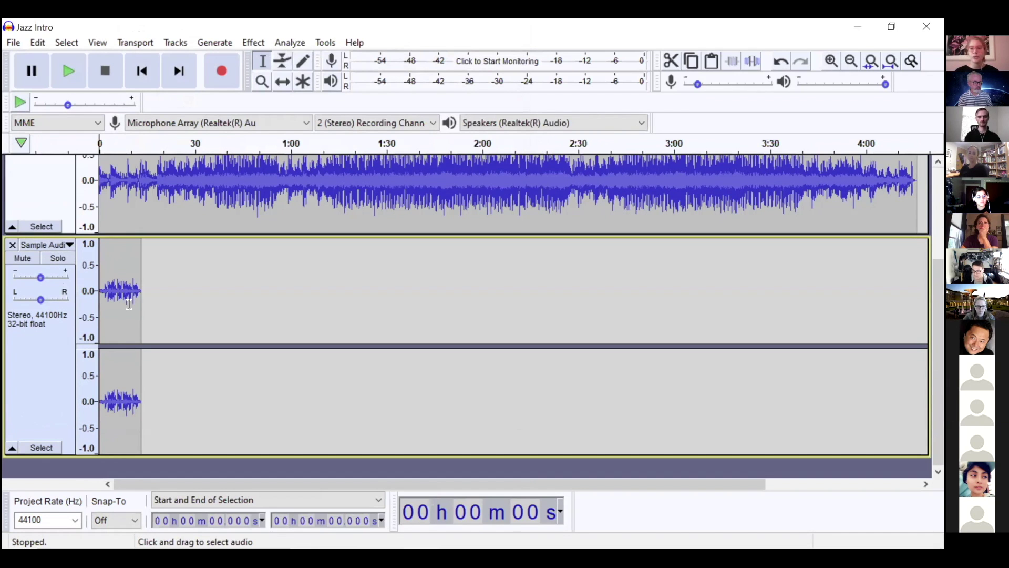
scroll(130, 320, up, 5)
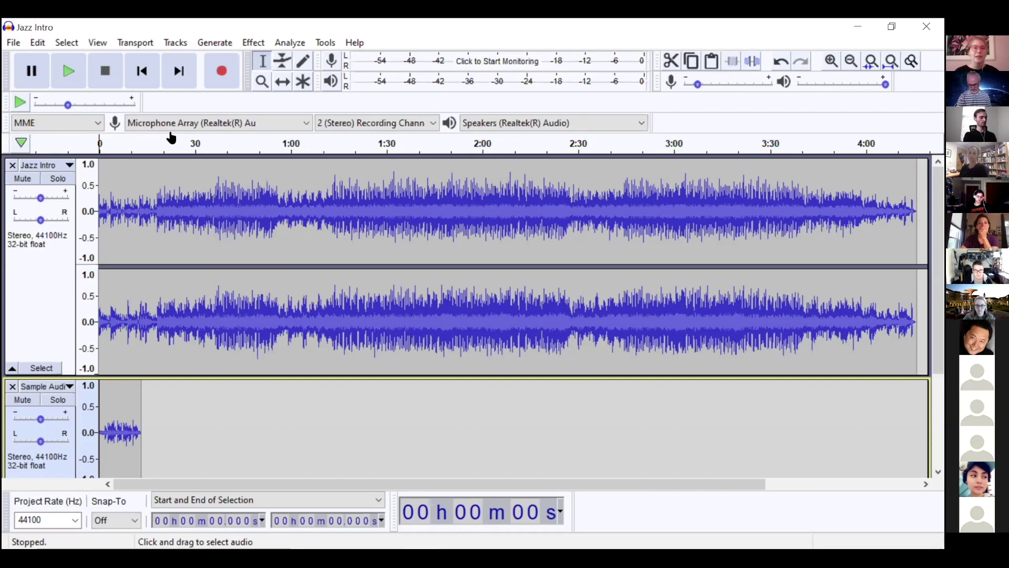
Save the session as an Audacity project named "Audacity Project" in the Audacity Workshop Materials folder under Documents
click(15, 43)
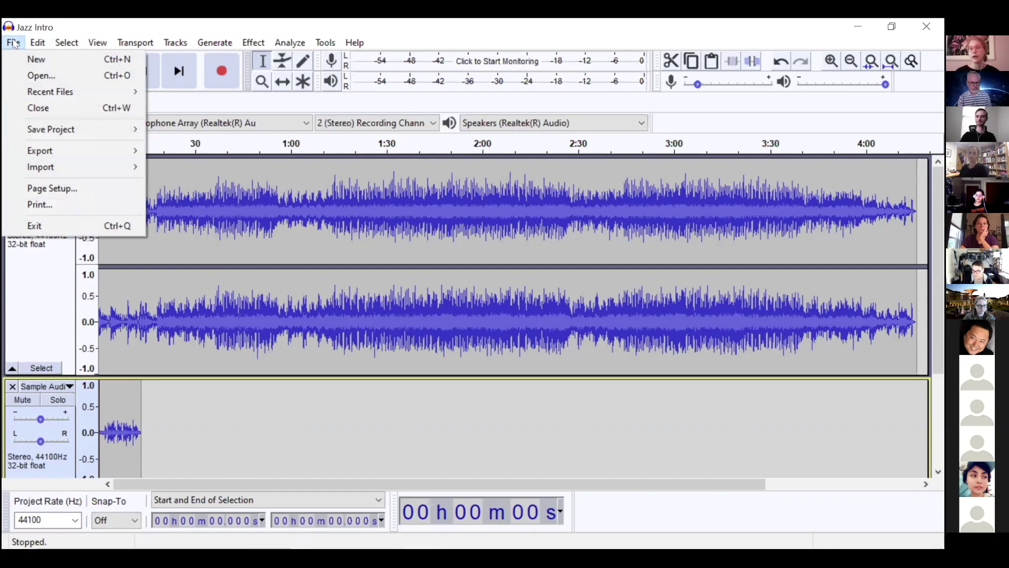
mouse_move(107, 127)
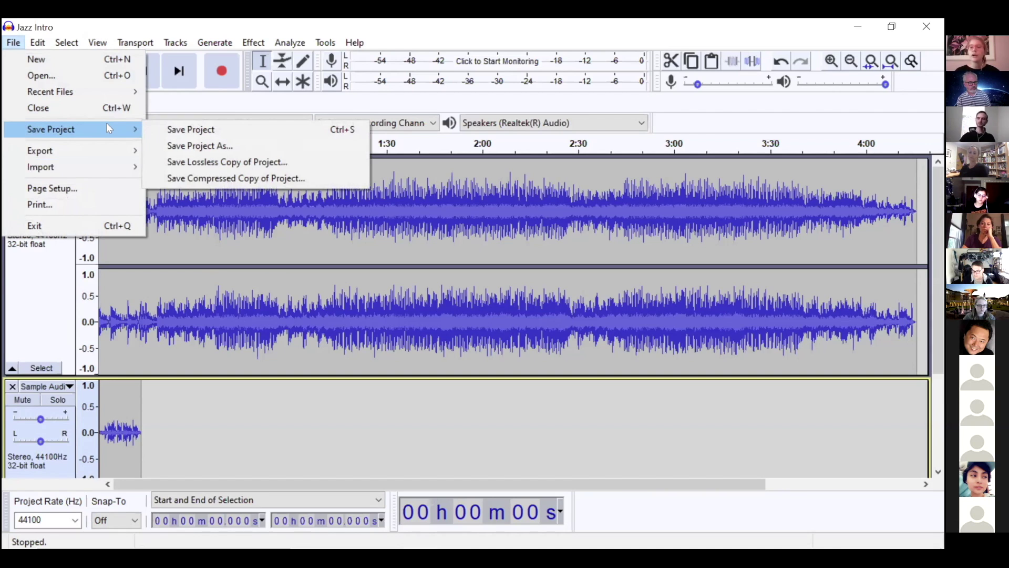
click(157, 130)
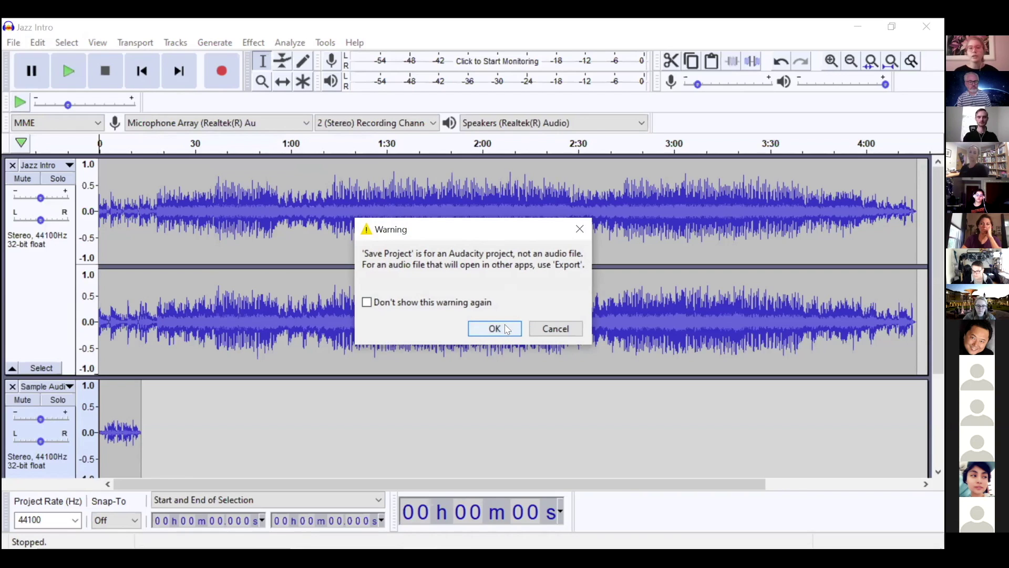
drag(458, 230, 461, 146)
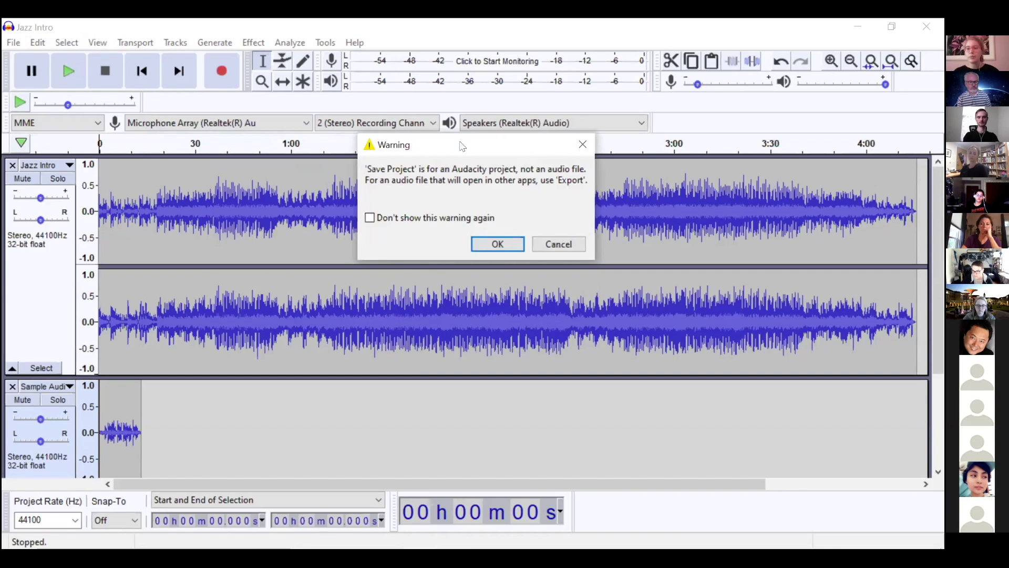
click(497, 245)
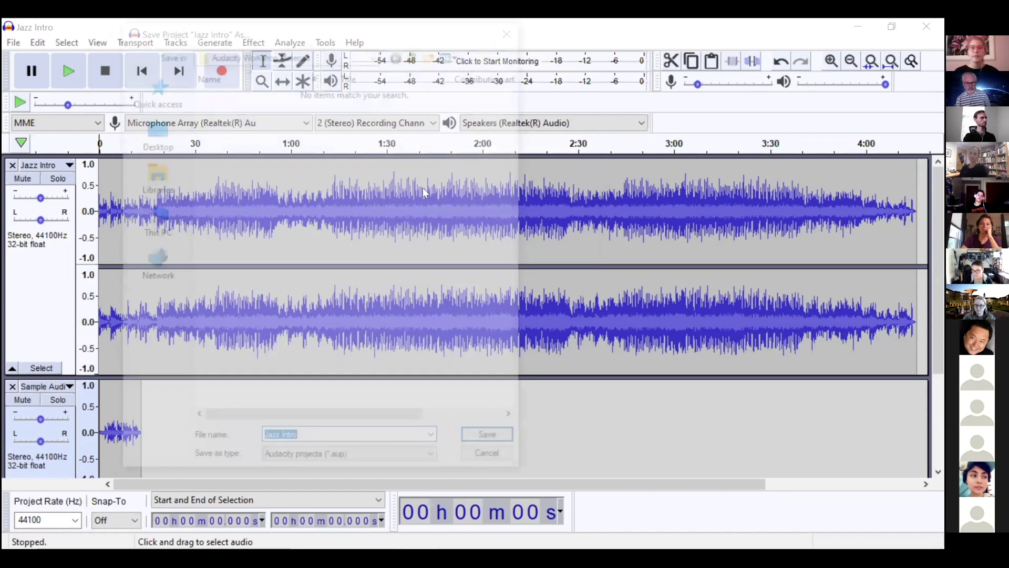
click(147, 193)
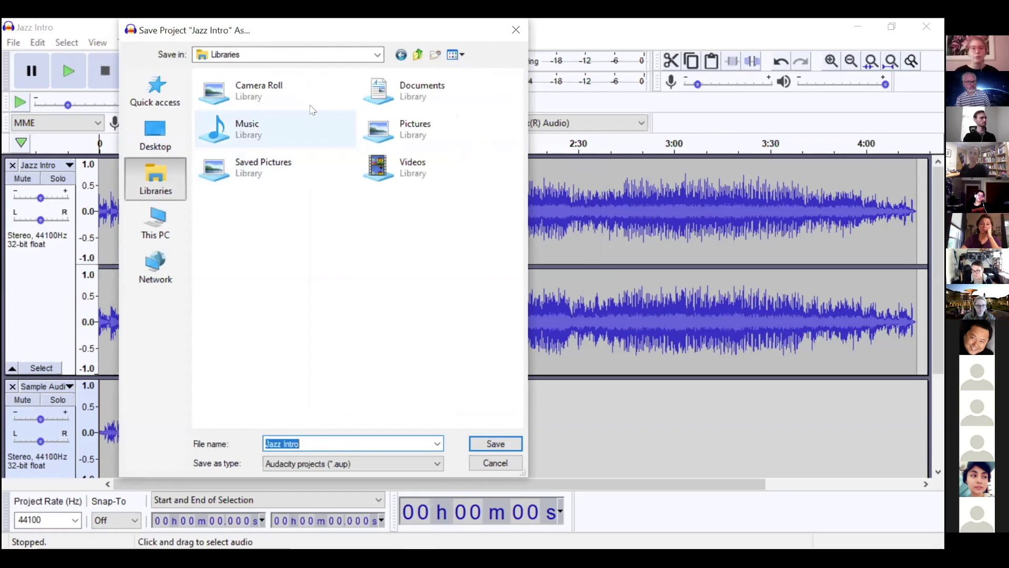
double_click(394, 97)
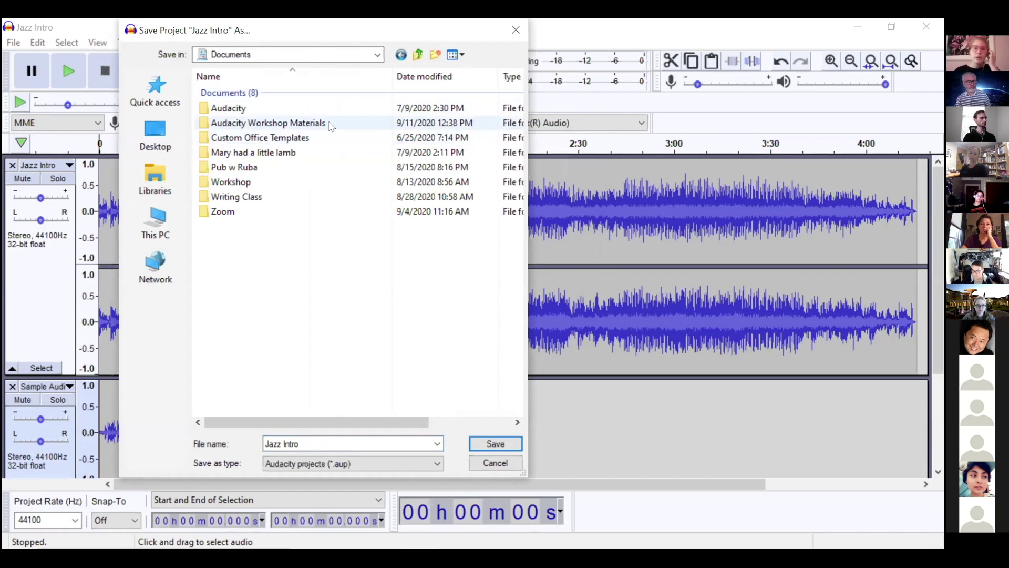
double_click(328, 126)
click(350, 439)
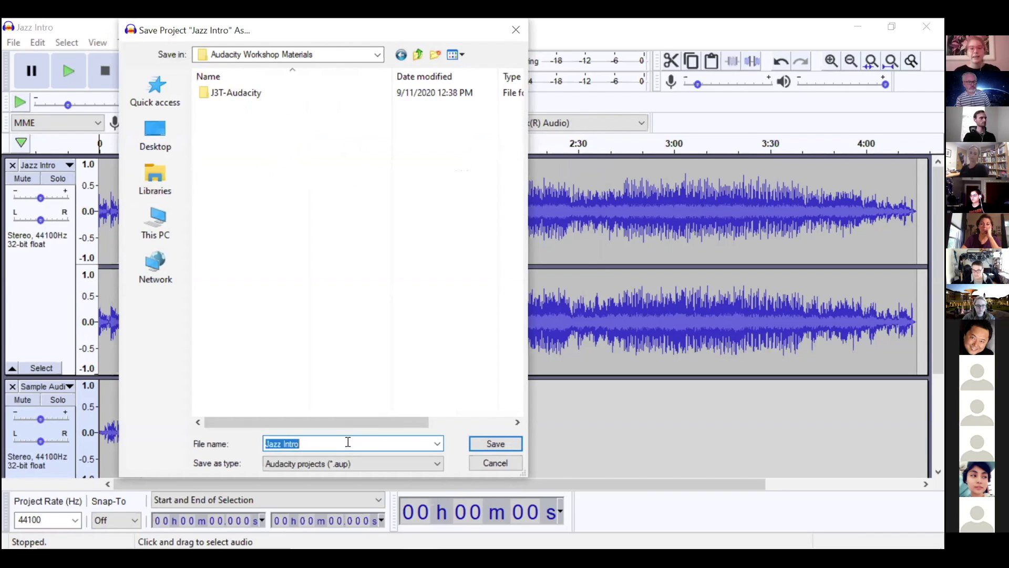
text(Audacity Project)
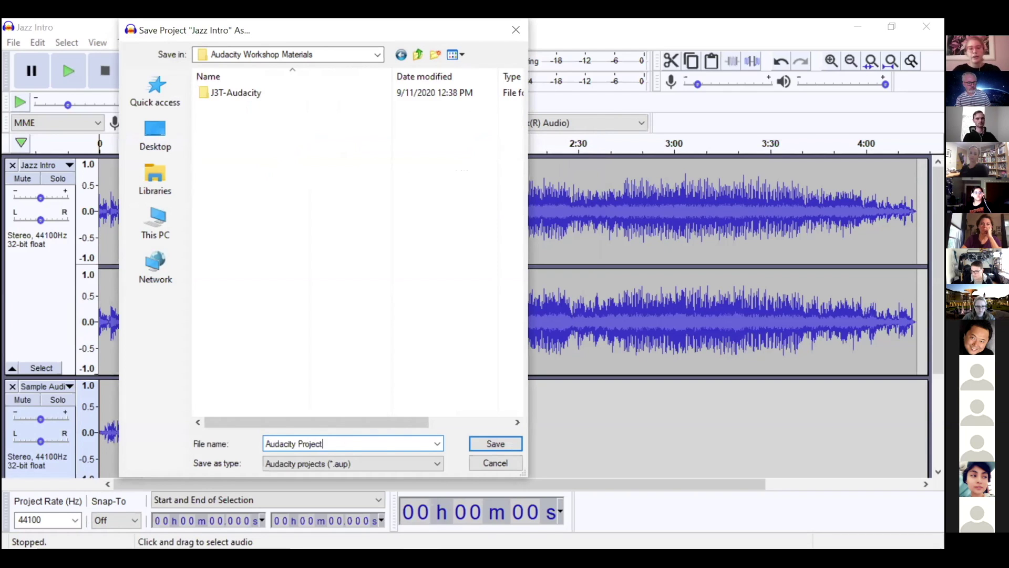
key(Return)
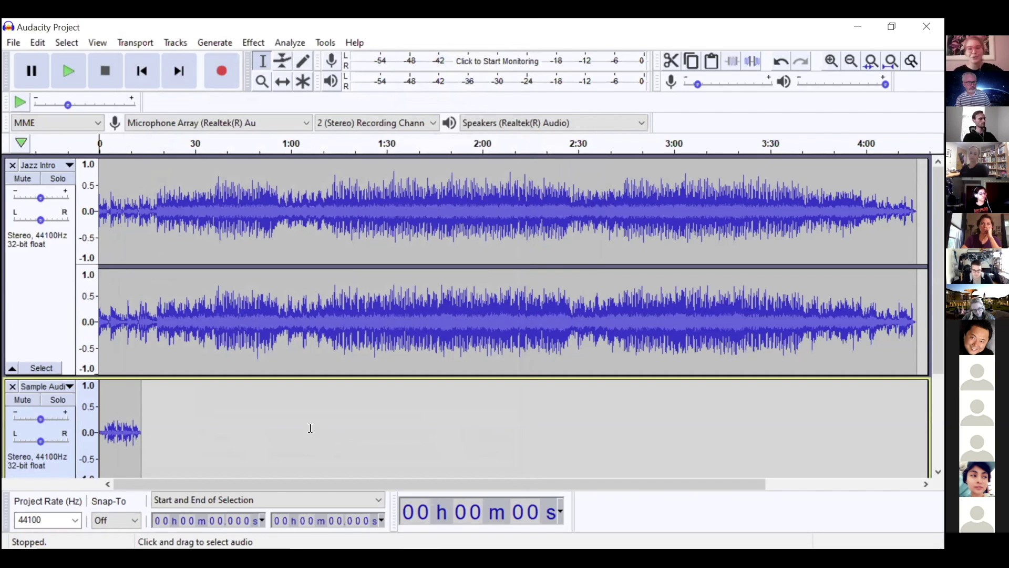
Use the Time Shift tool to move the Sample Audio clip so it starts at about 8 seconds
scroll(301, 301, down, 2)
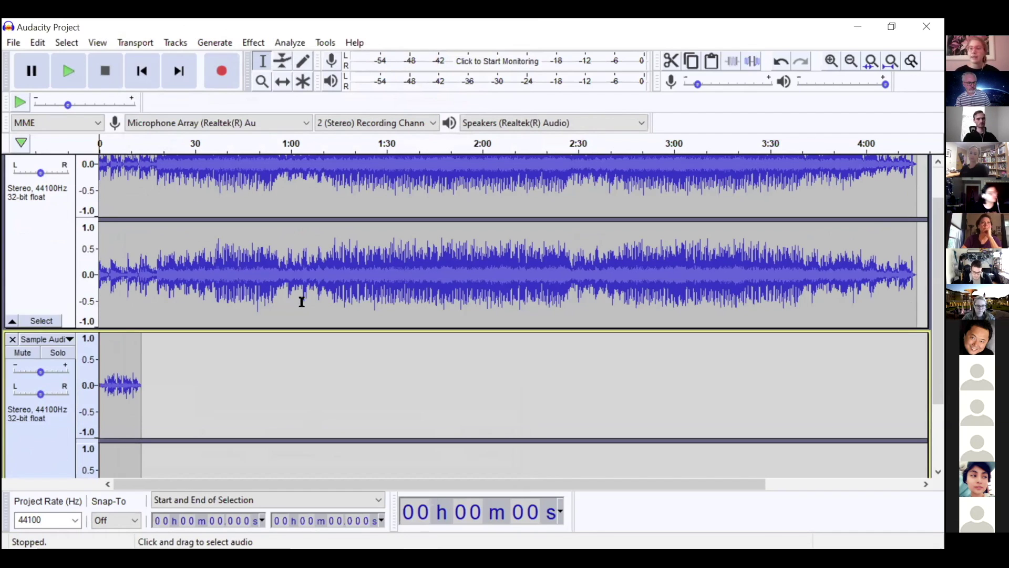
scroll(302, 301, down, 4)
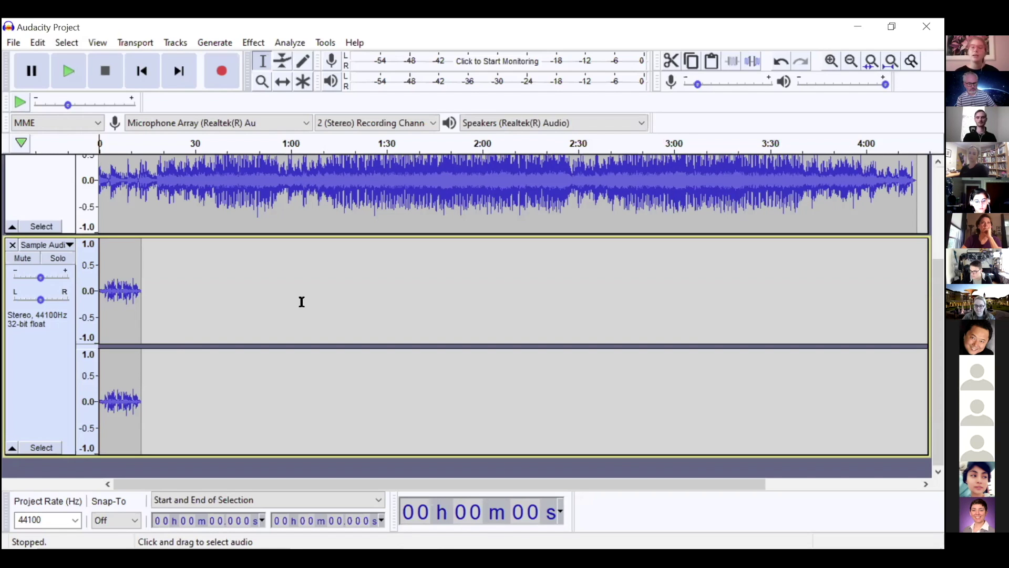
scroll(302, 301, up, 5)
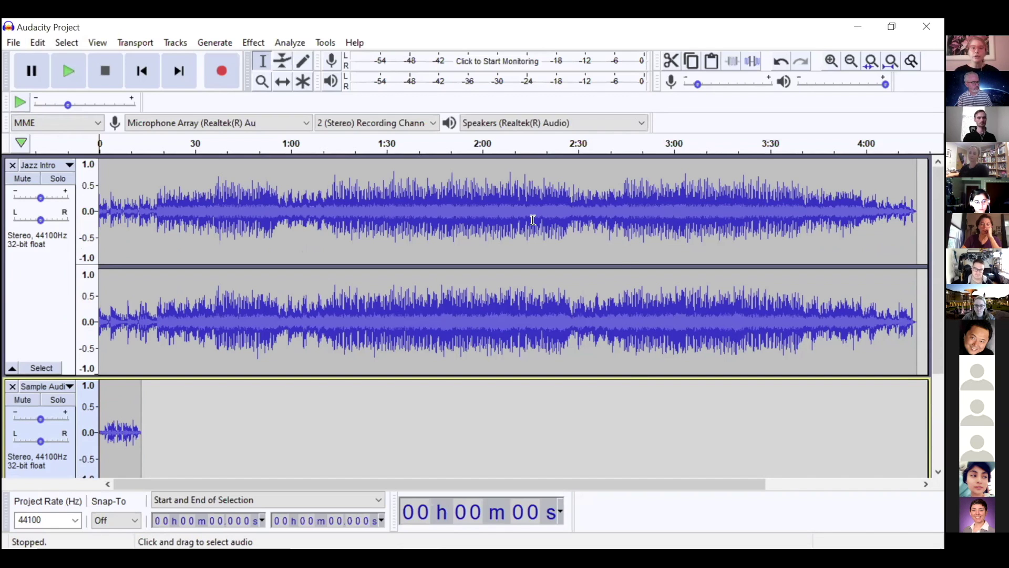
click(283, 81)
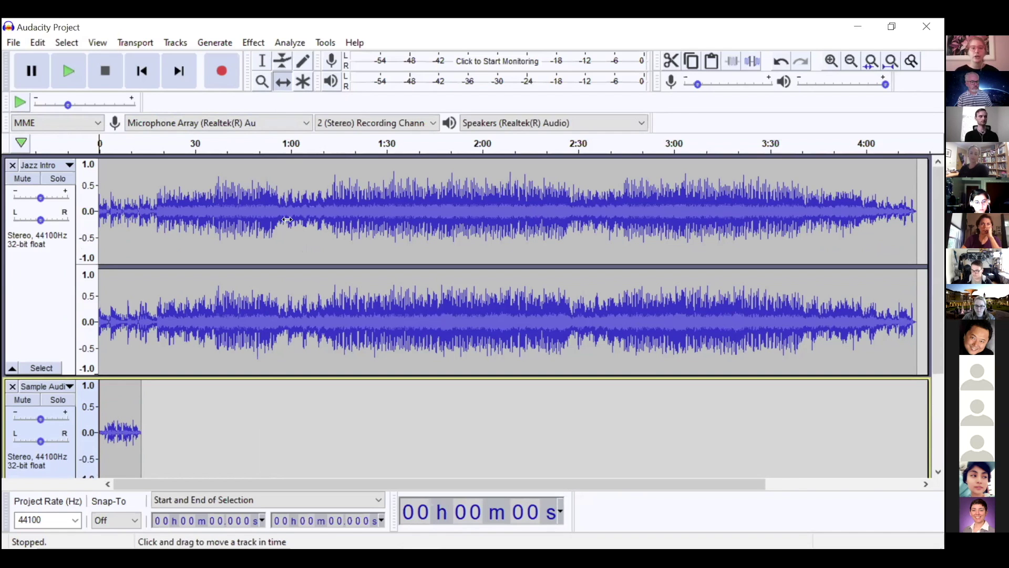
drag(225, 208, 224, 233)
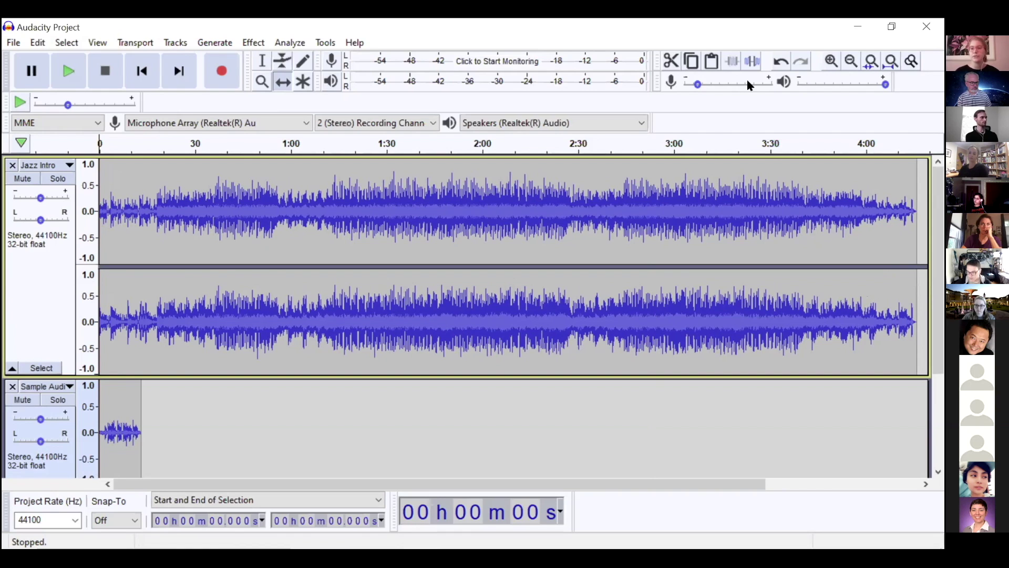
scroll(526, 236, down, 1)
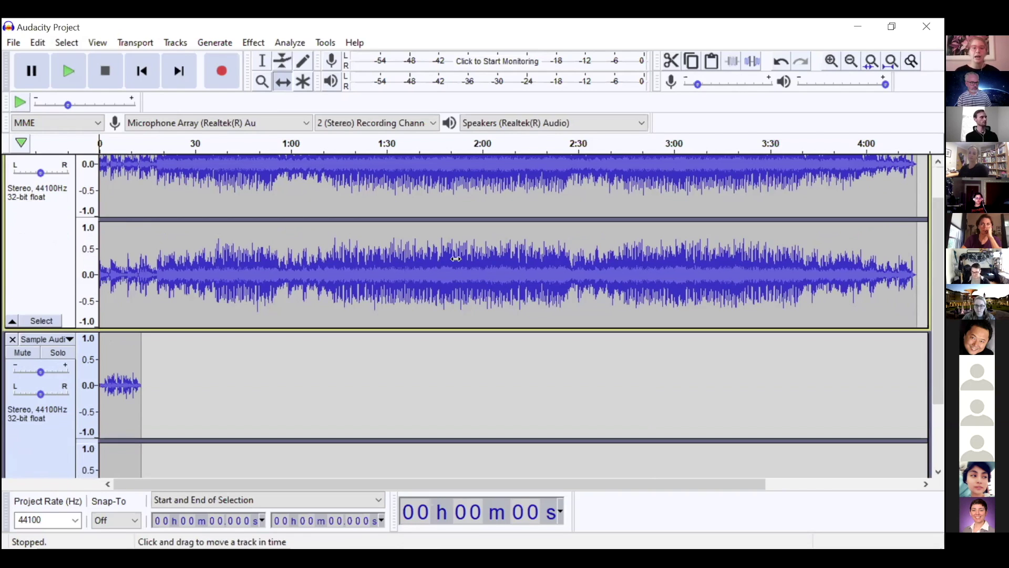
drag(132, 386, 153, 383)
scroll(241, 329, down, 2)
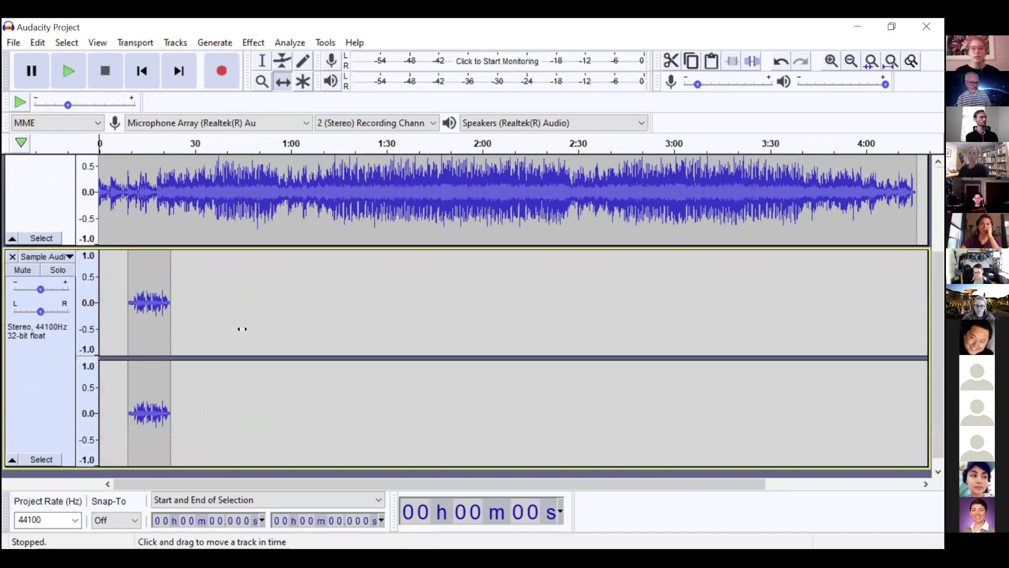
scroll(123, 274, up, 3)
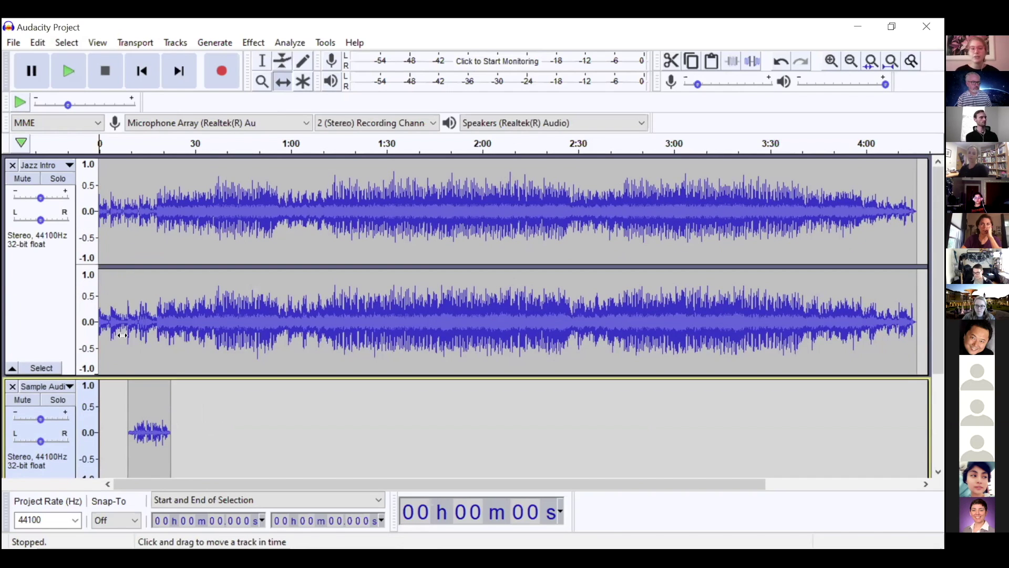
mouse_move(148, 407)
mouse_down()
mouse_move(204, 412)
mouse_move(141, 421)
mouse_up()
scroll(140, 392, down, 3)
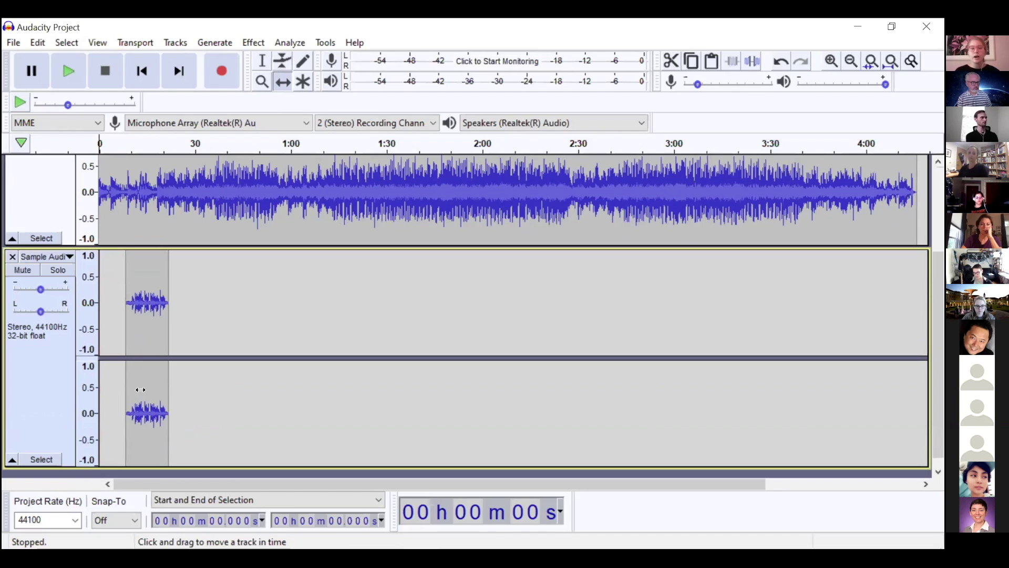
Time-shift the Sample Audio clip to start at about 5 seconds and return to the Selection tool
click(258, 70)
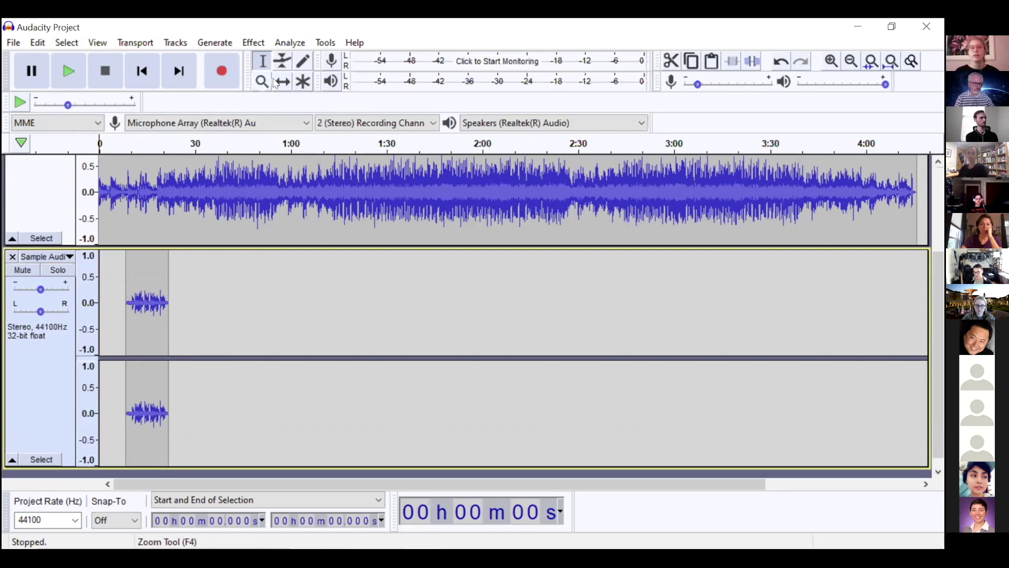
click(283, 84)
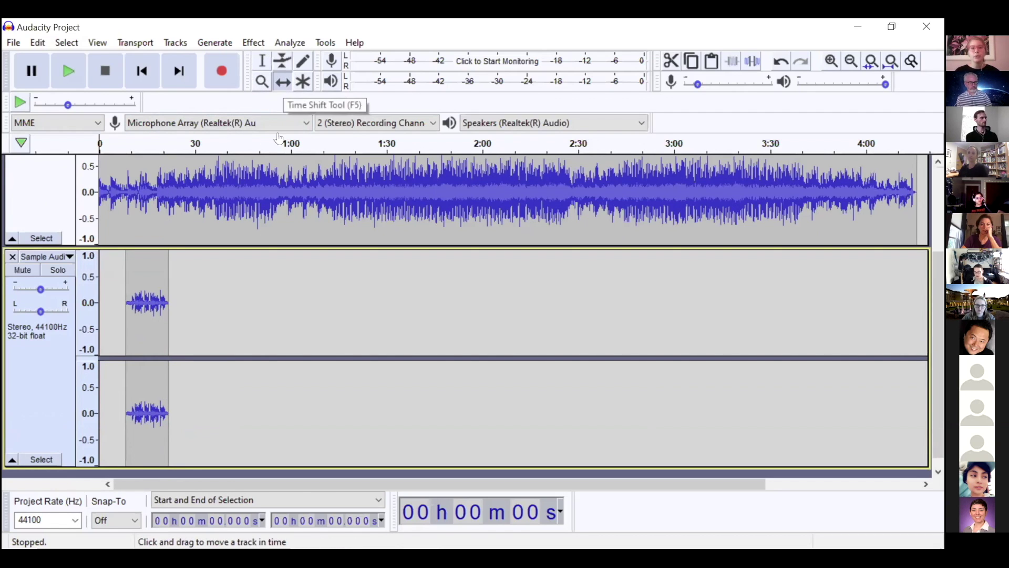
scroll(161, 181, up, 3)
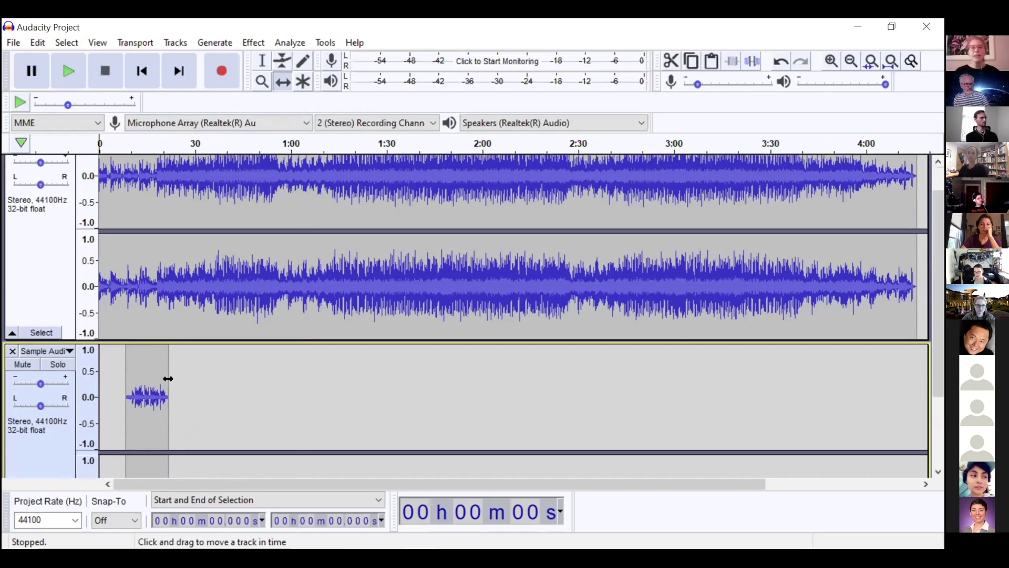
scroll(165, 378, down, 2)
mouse_move(139, 358)
mouse_down()
mouse_move(181, 360)
mouse_move(130, 365)
mouse_up()
scroll(129, 365, down, 2)
scroll(130, 366, up, 2)
scroll(247, 266, up, 3)
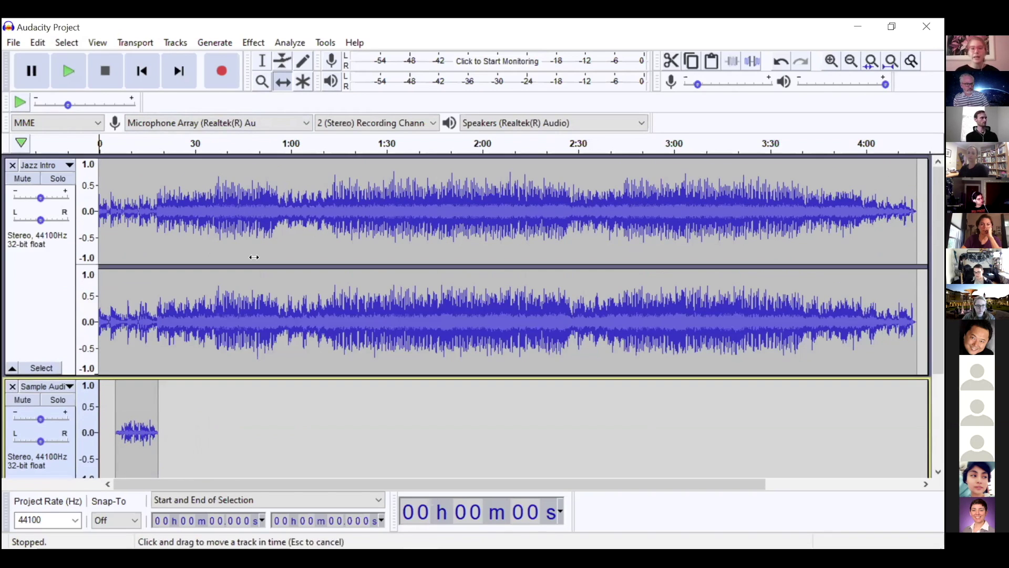
click(262, 70)
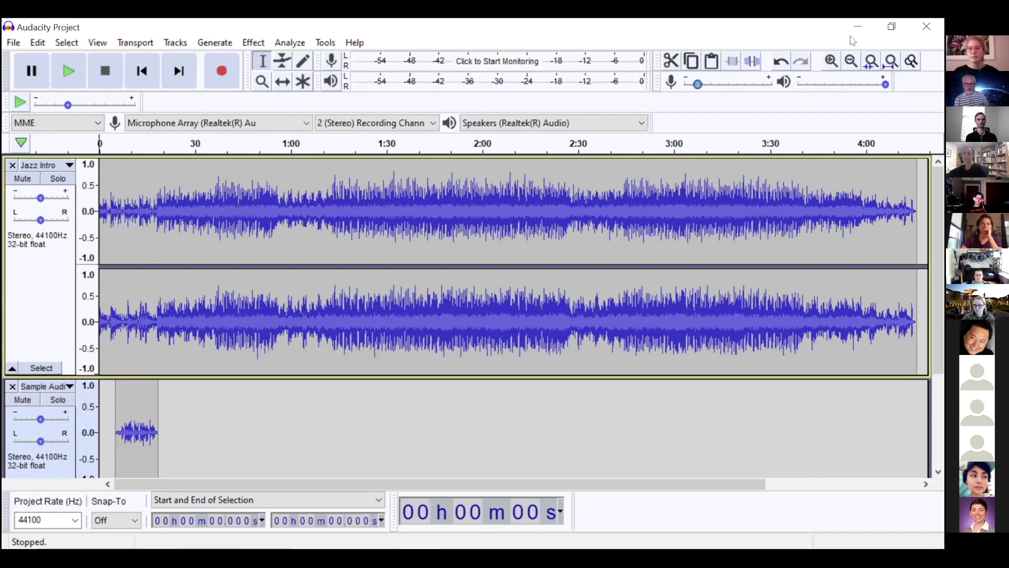
mouse_move(502, 531)
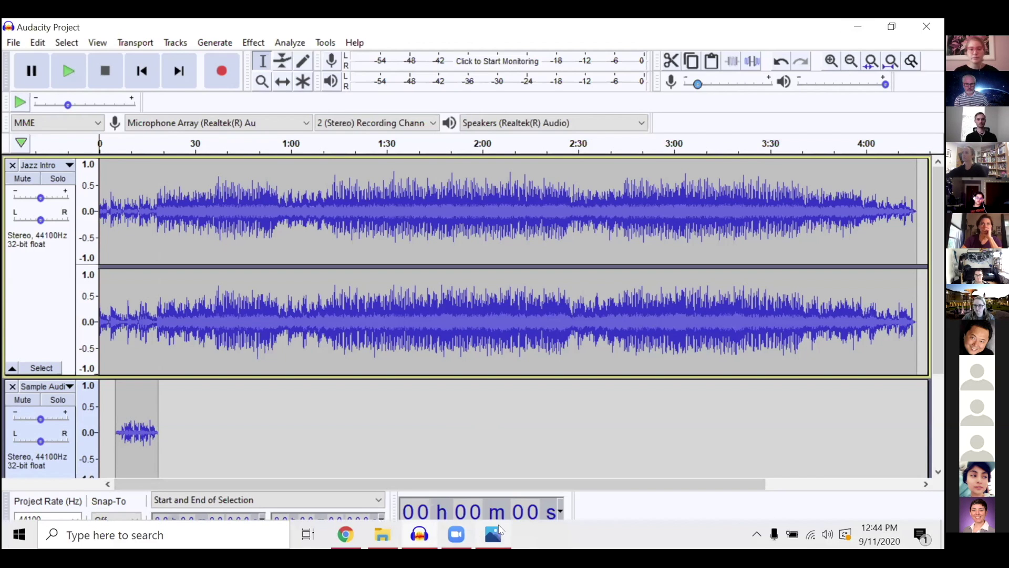
click(457, 535)
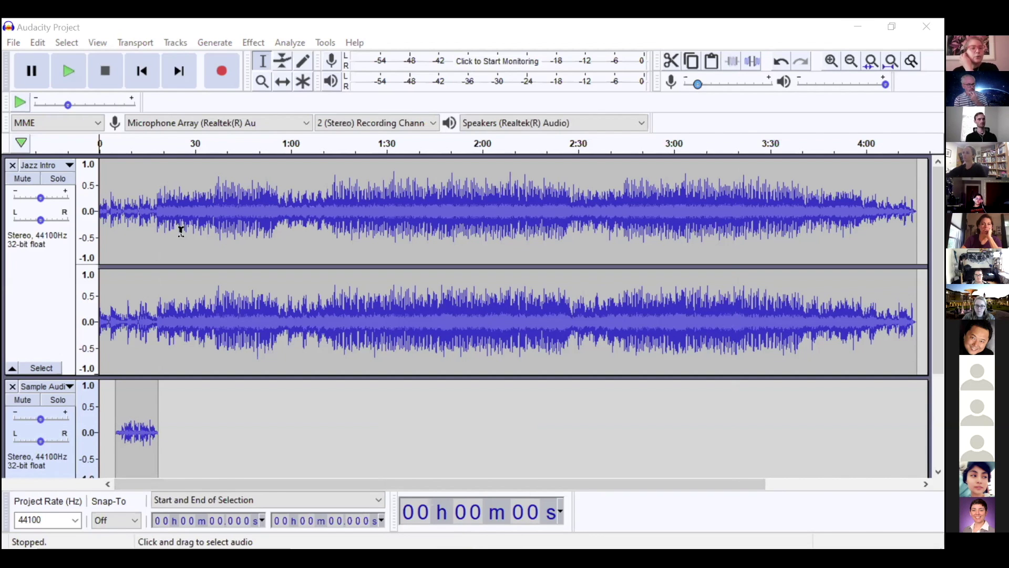
scroll(181, 231, down, 1)
scroll(181, 231, down, 1)
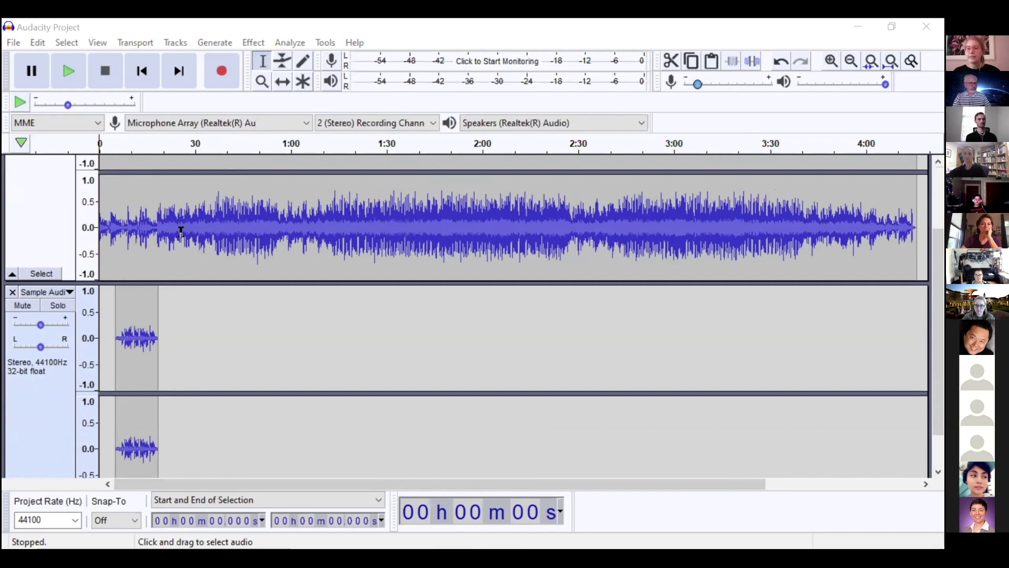
scroll(181, 231, up, 2)
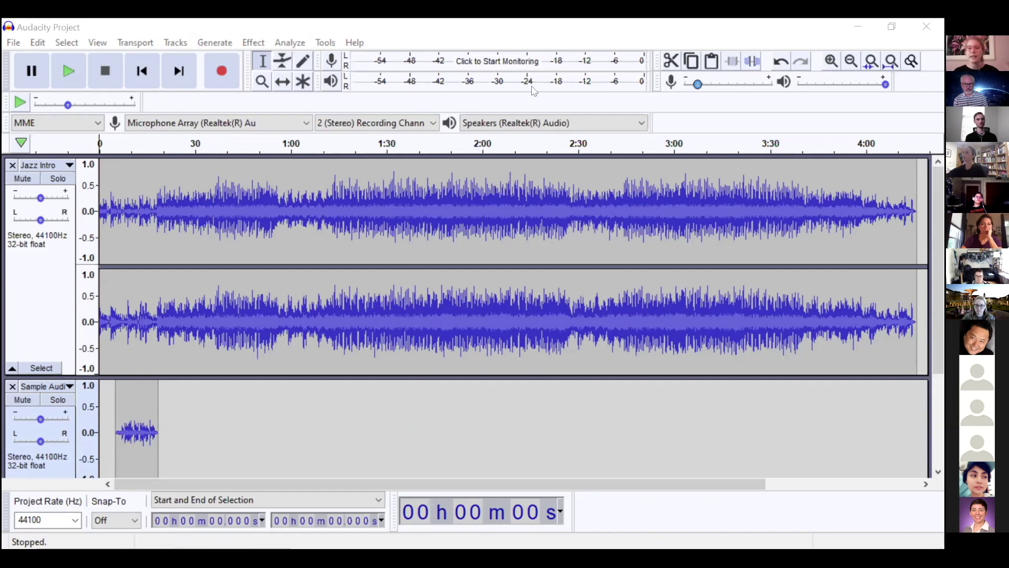
scroll(273, 219, down, 3)
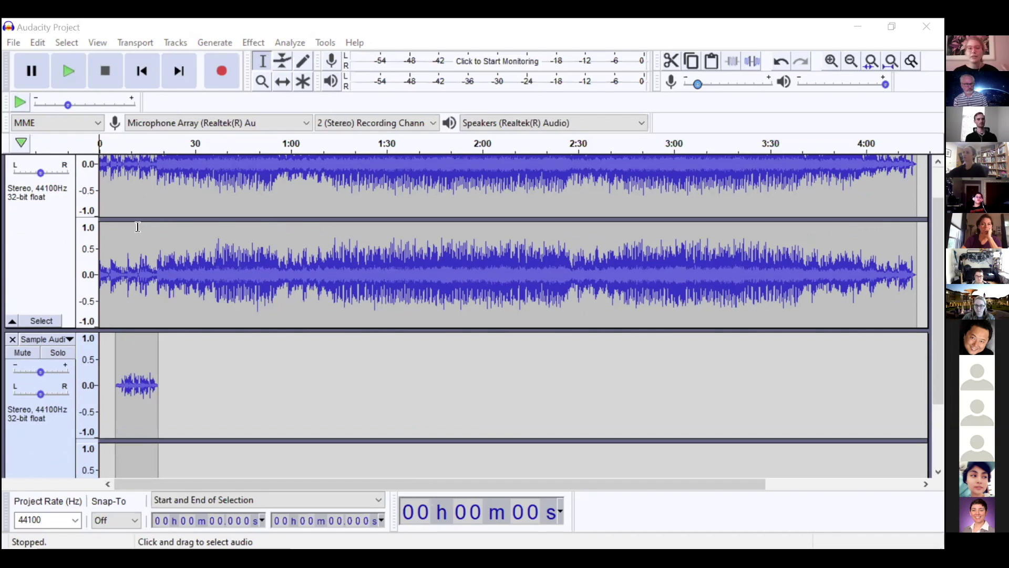
Play the project from about 4 seconds in the Jazz Intro track and pause playback at about 6 seconds
scroll(107, 228, up, 3)
click(112, 228)
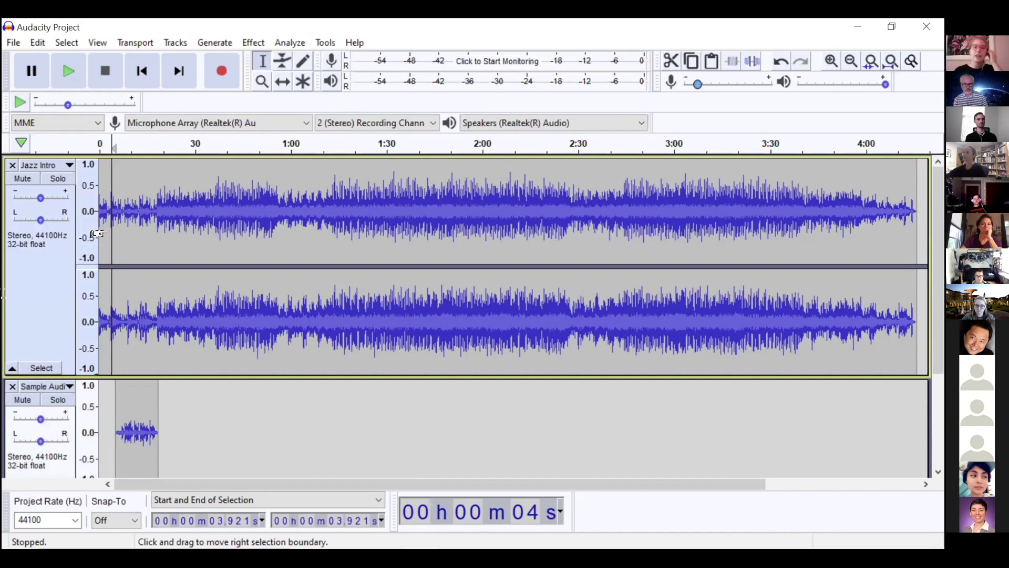
click(61, 74)
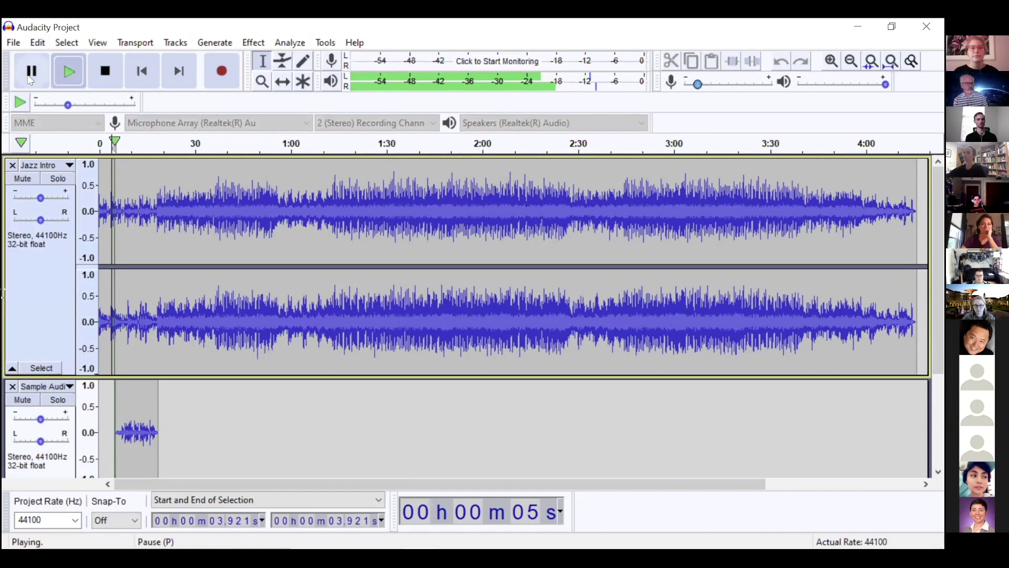
click(31, 79)
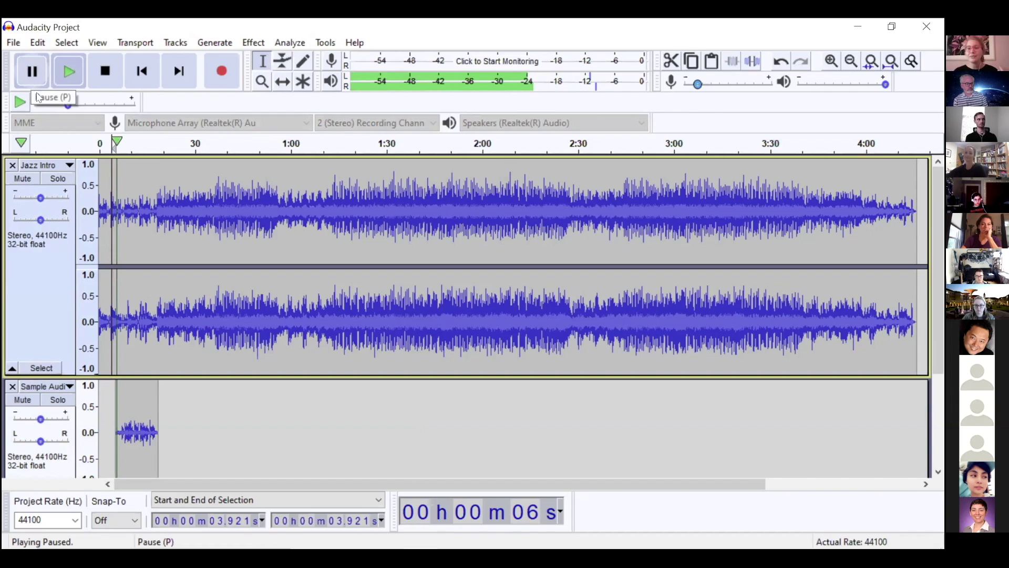
Place the cursor near the start of the Sample Audio clip, at about 7 seconds, while playback is paused
scroll(159, 216, down, 2)
scroll(158, 216, up, 1)
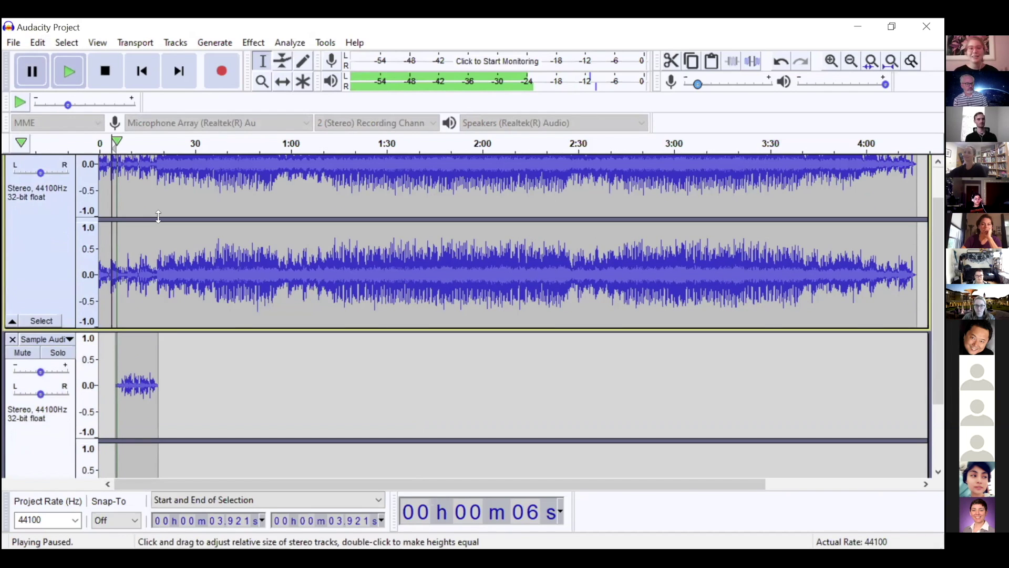
scroll(158, 216, down, 1)
click(121, 326)
scroll(122, 315, down, 1)
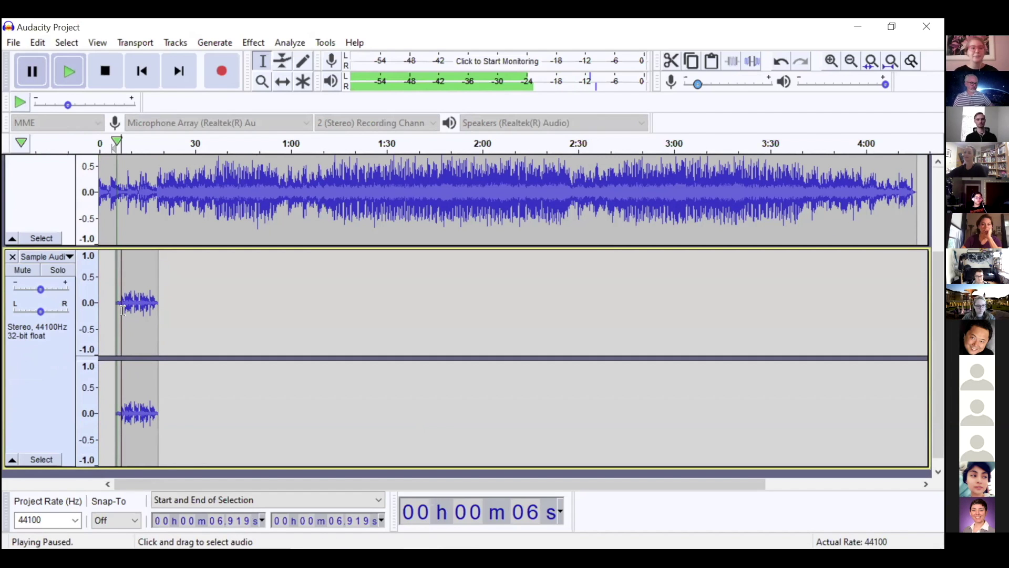
scroll(122, 311, up, 2)
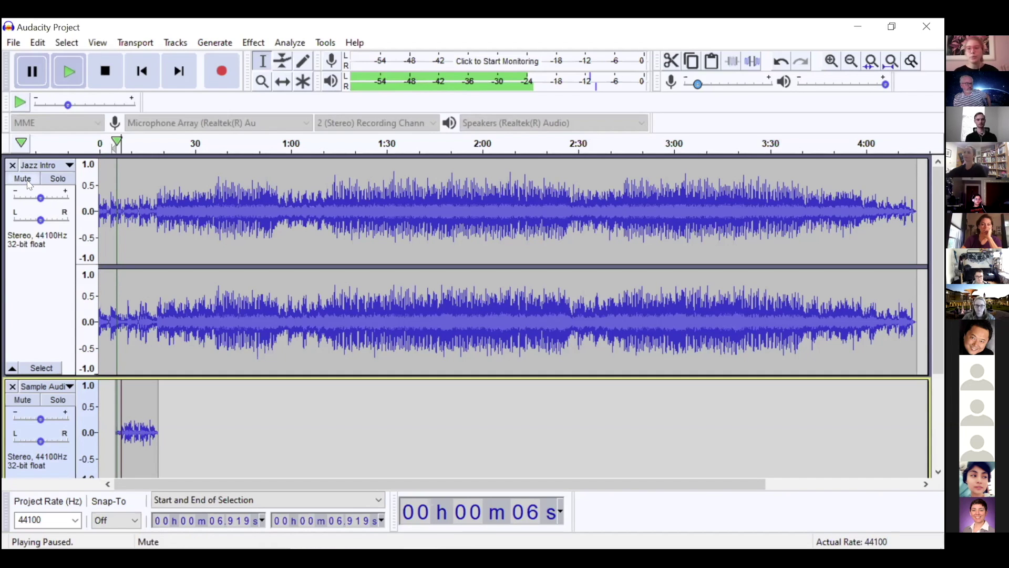
Mute the Jazz Intro track and place the cursor at the start of the Sample Audio clip, at about 5 seconds
click(22, 179)
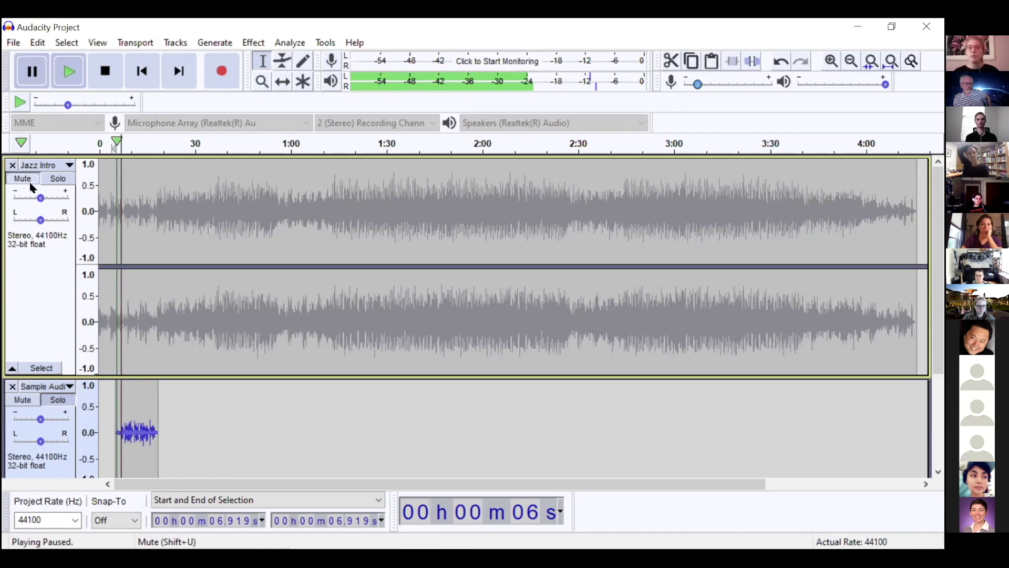
scroll(210, 226, down, 3)
click(117, 329)
scroll(122, 329, down, 1)
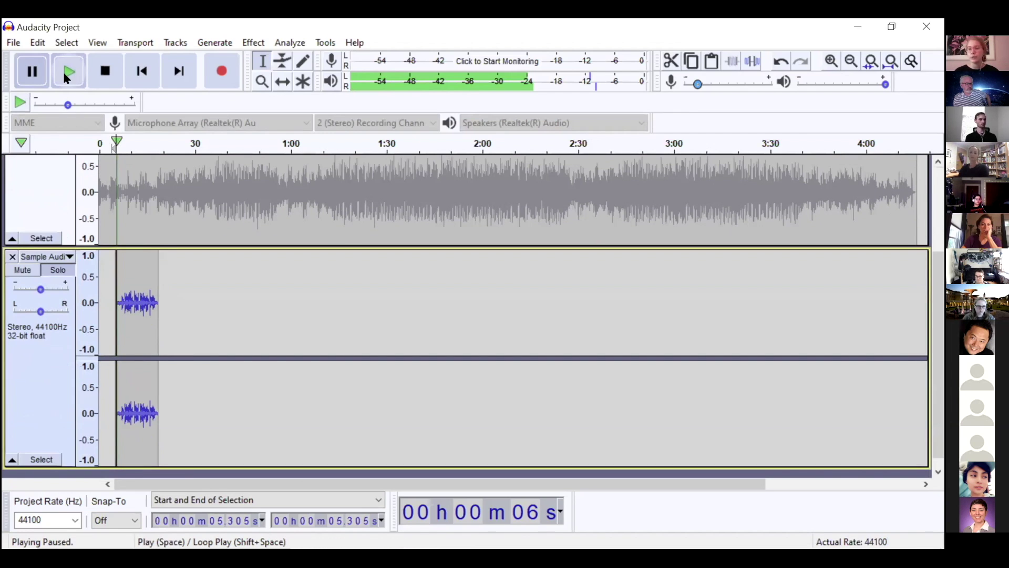
Resume playback with only the Sample Audio track audible and pause it at the clip's end, at about 18 seconds
click(41, 74)
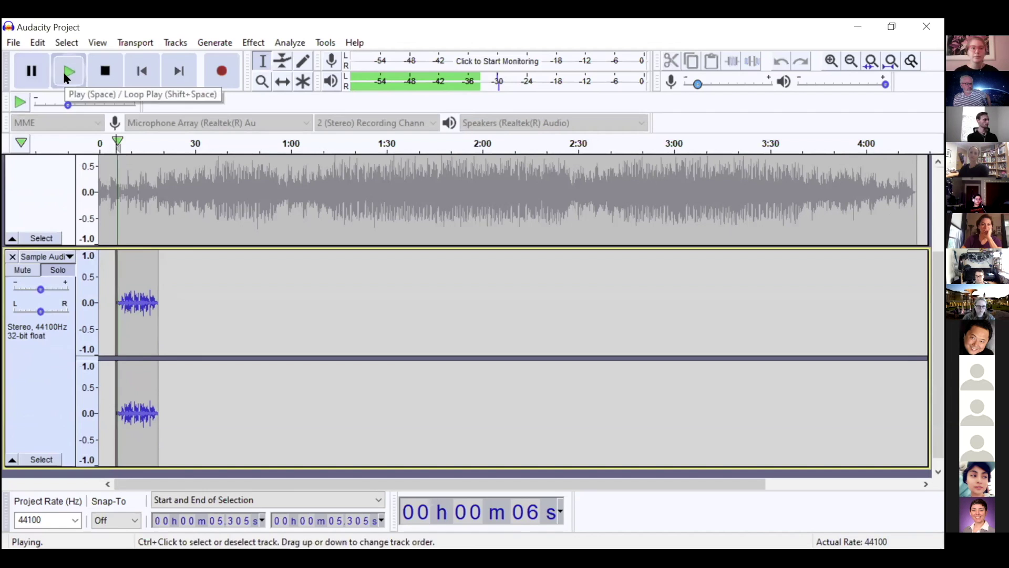
click(32, 72)
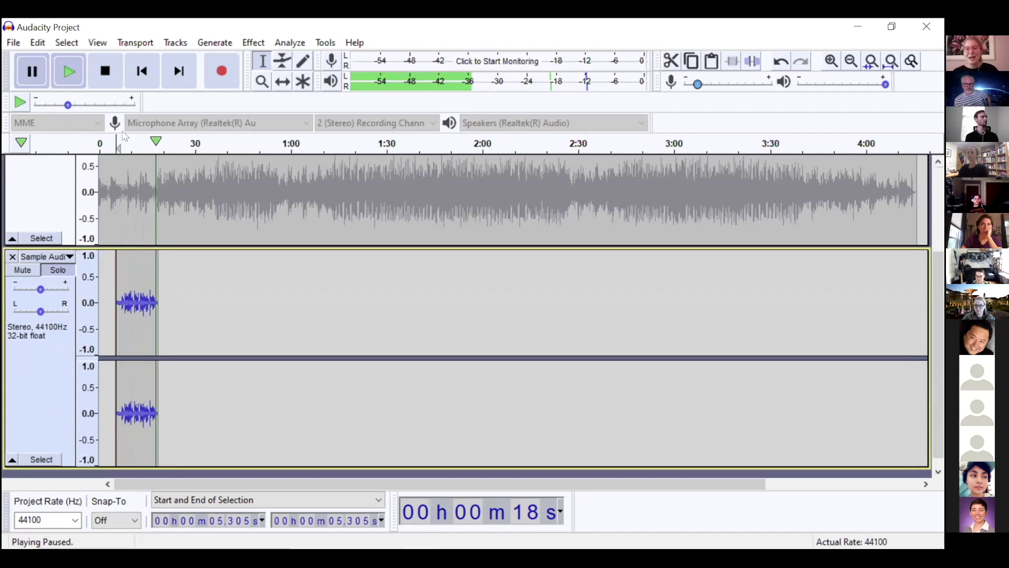
scroll(228, 234, up, 4)
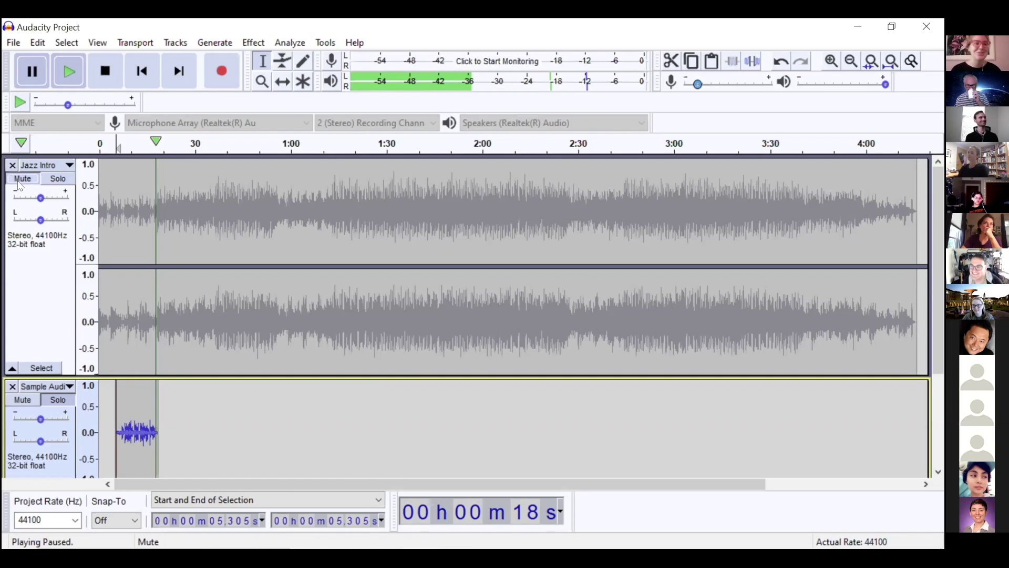
Turn off solo on the Sample Audio track so the Jazz Intro track is audible again
scroll(172, 304, down, 3)
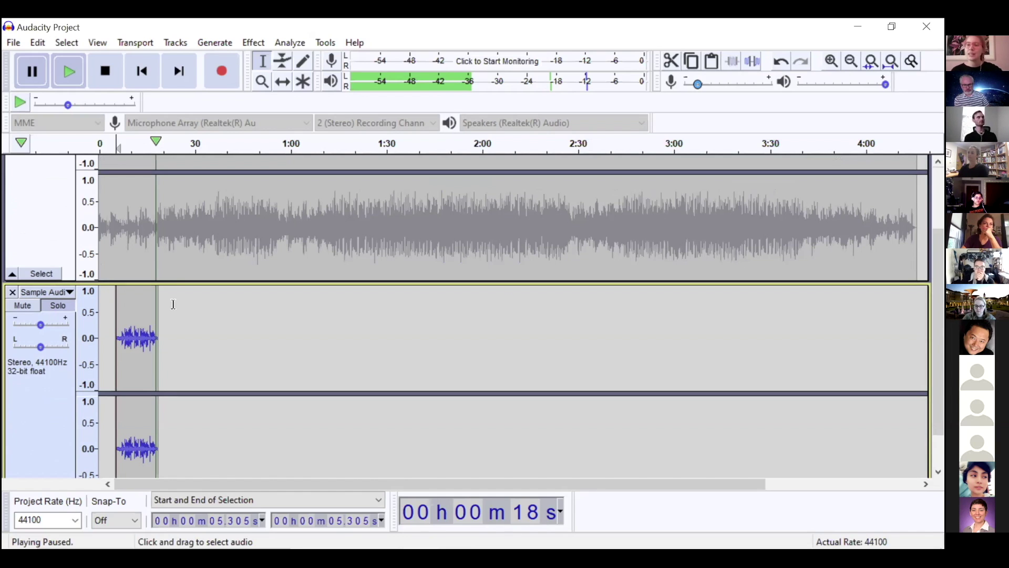
click(51, 305)
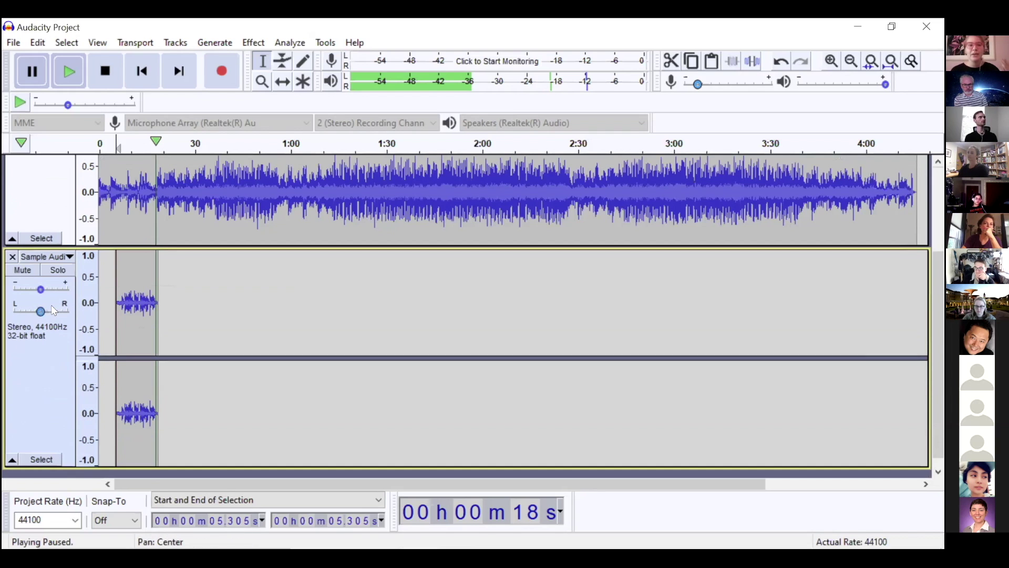
scroll(53, 309, up, 3)
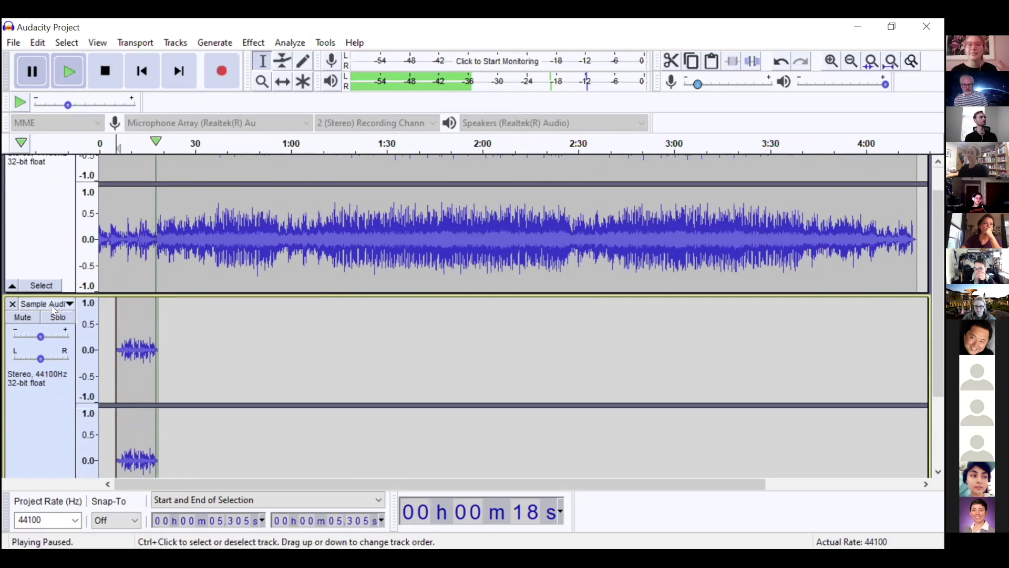
scroll(53, 310, up, 1)
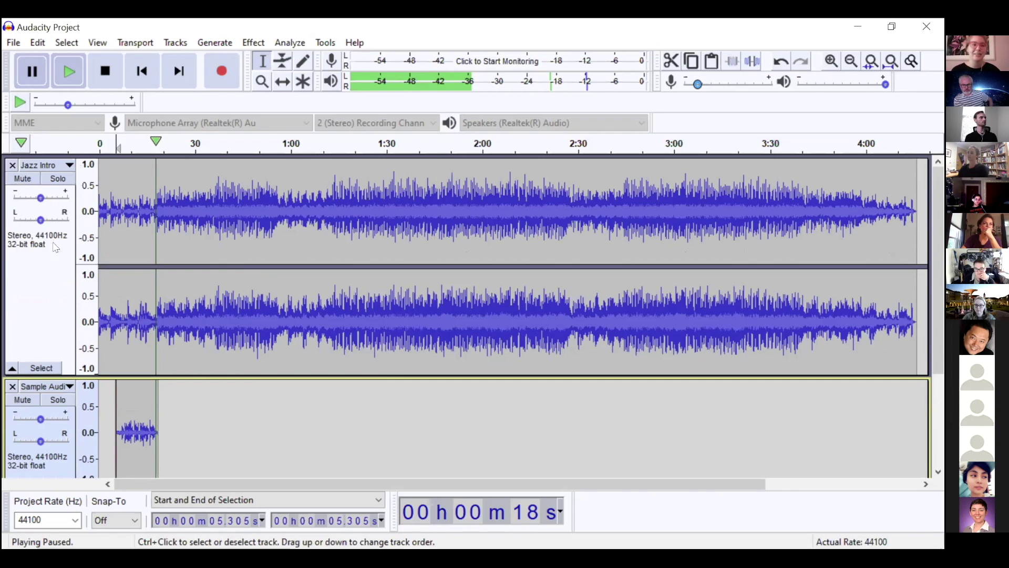
Place the cursor just past the Sample Audio clip at about 21 seconds, and near the Jazz Intro's start at about 1 second
scroll(129, 274, down, 1)
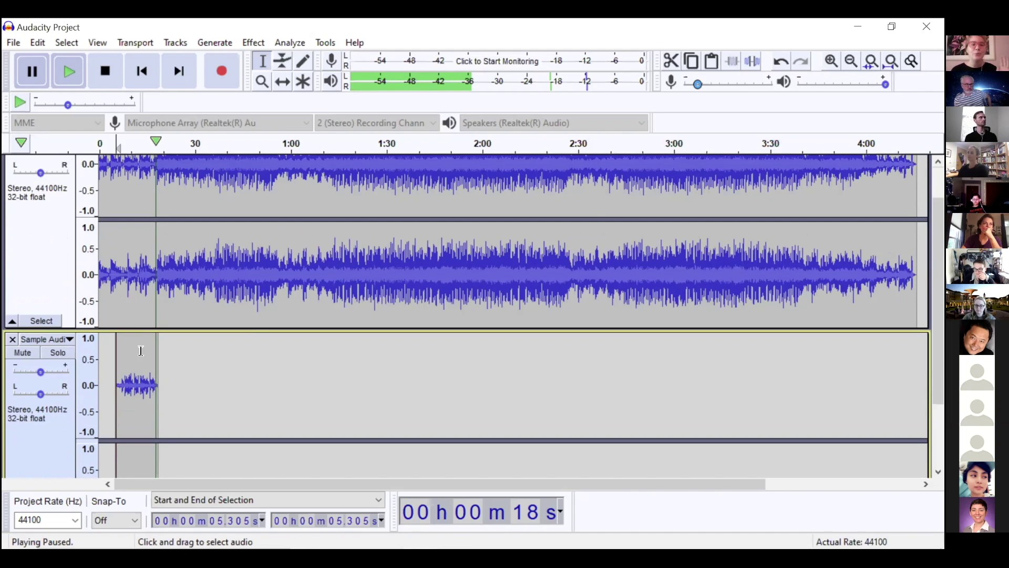
click(167, 366)
scroll(171, 366, down, 2)
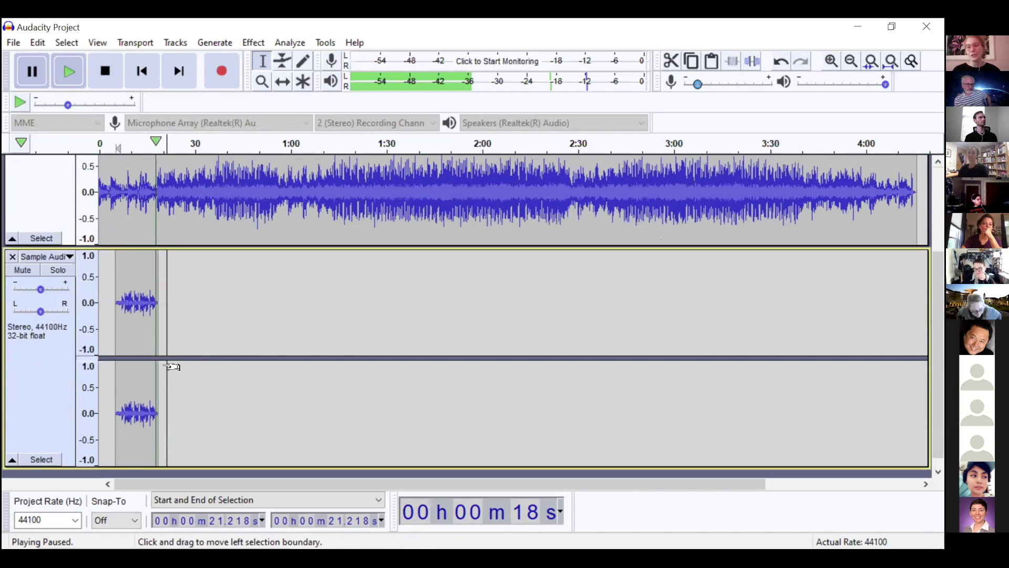
scroll(173, 365, up, 3)
click(103, 295)
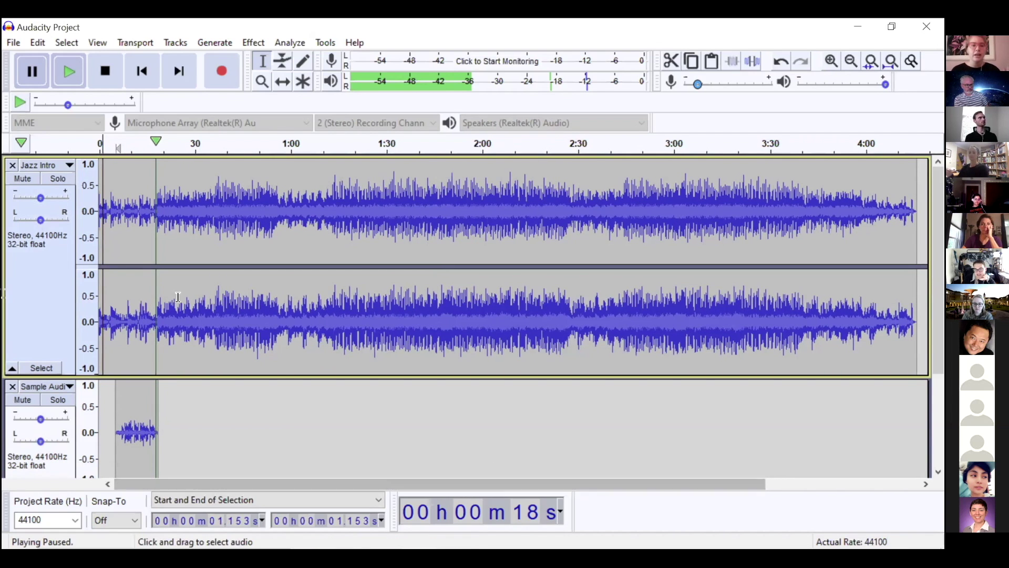
Cut the Jazz Intro audio from about 18 seconds, level with the Sample Audio clip's end, to the end of the track
drag(158, 292, 893, 226)
drag(735, 225, 617, 232)
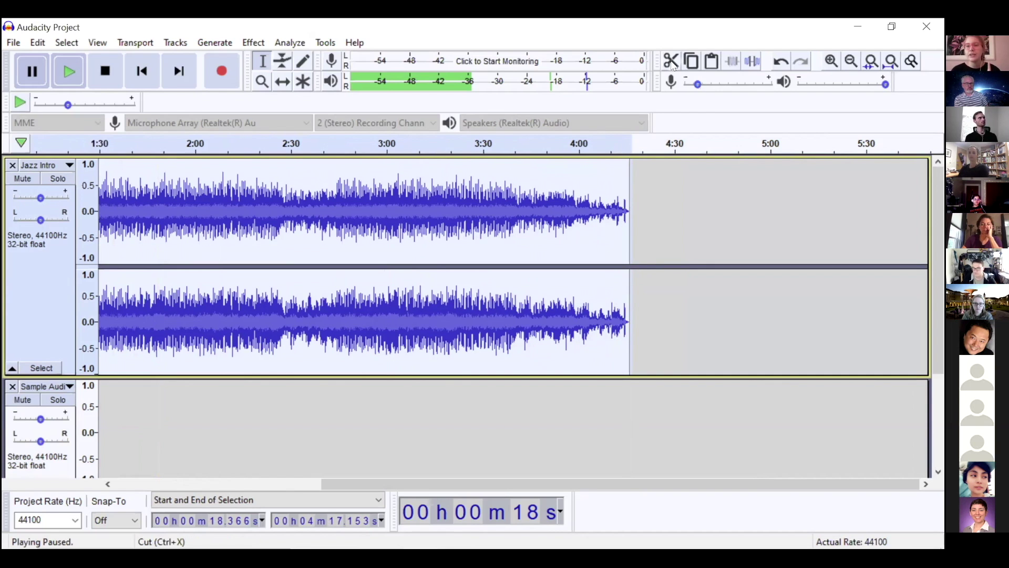
click(671, 61)
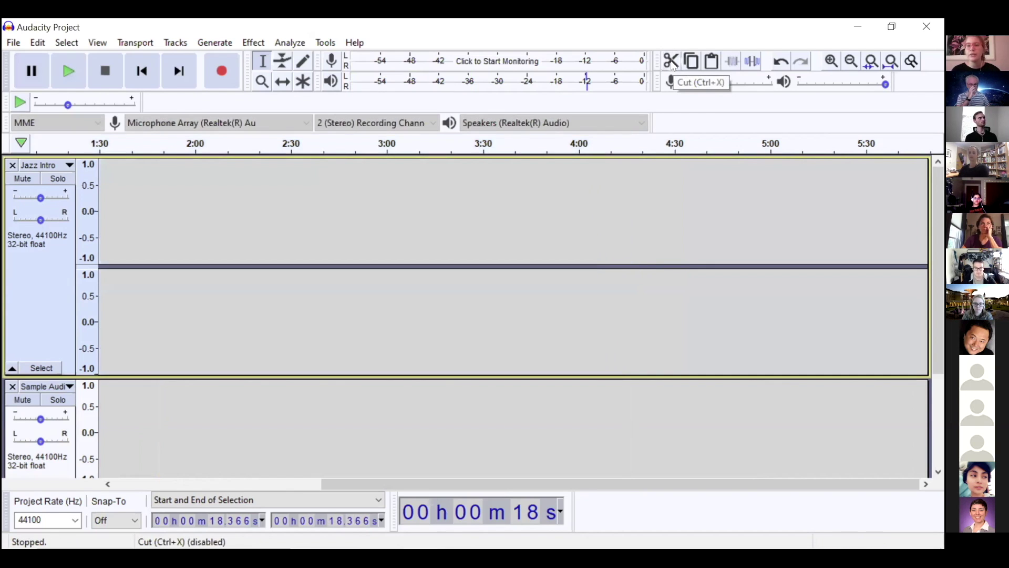
drag(610, 479, 359, 480)
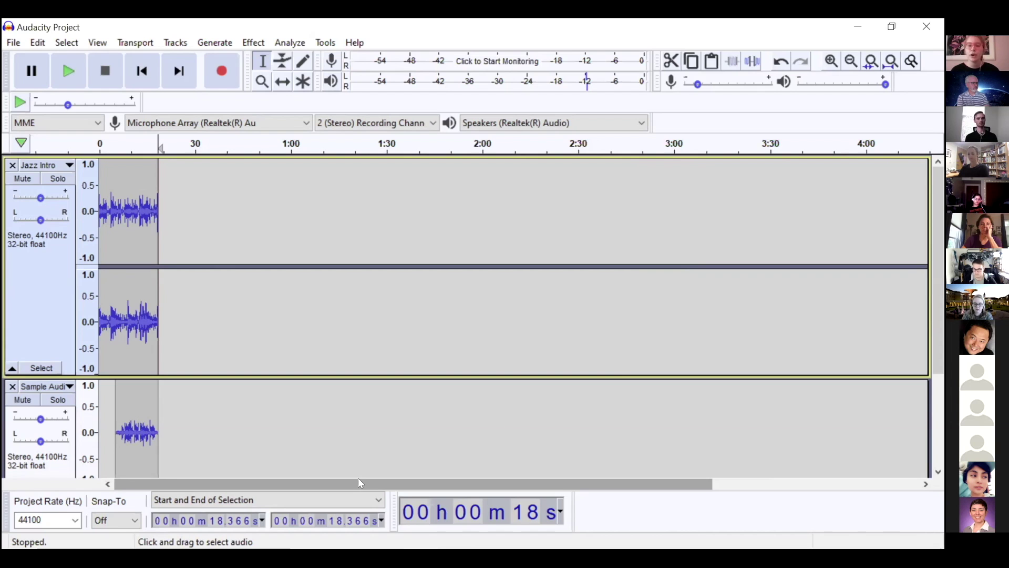
Copy the Jazz Intro section from about 2 to 20 seconds and paste it at about 30 seconds in the same track
scroll(310, 414, down, 5)
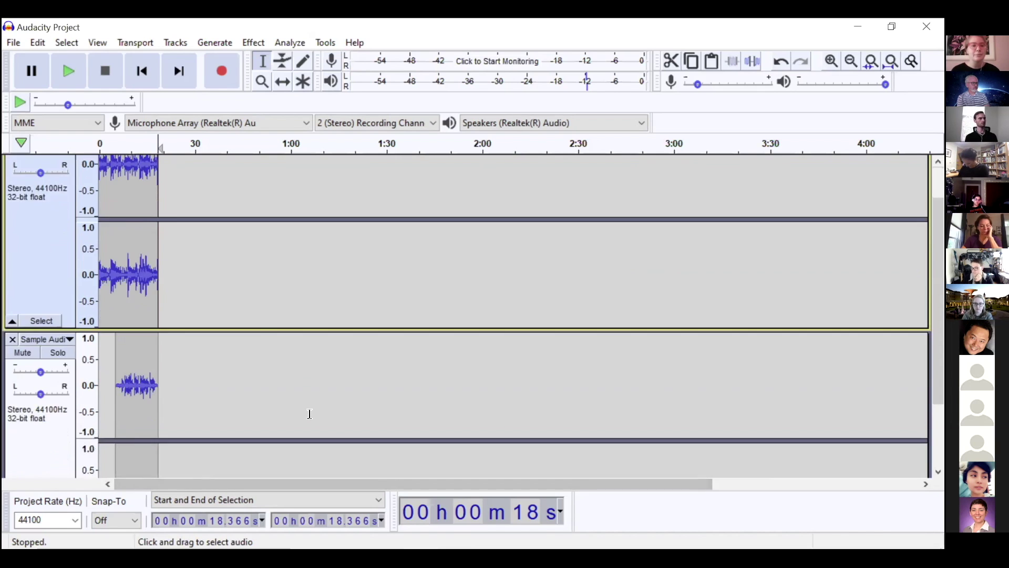
scroll(310, 413, up, 3)
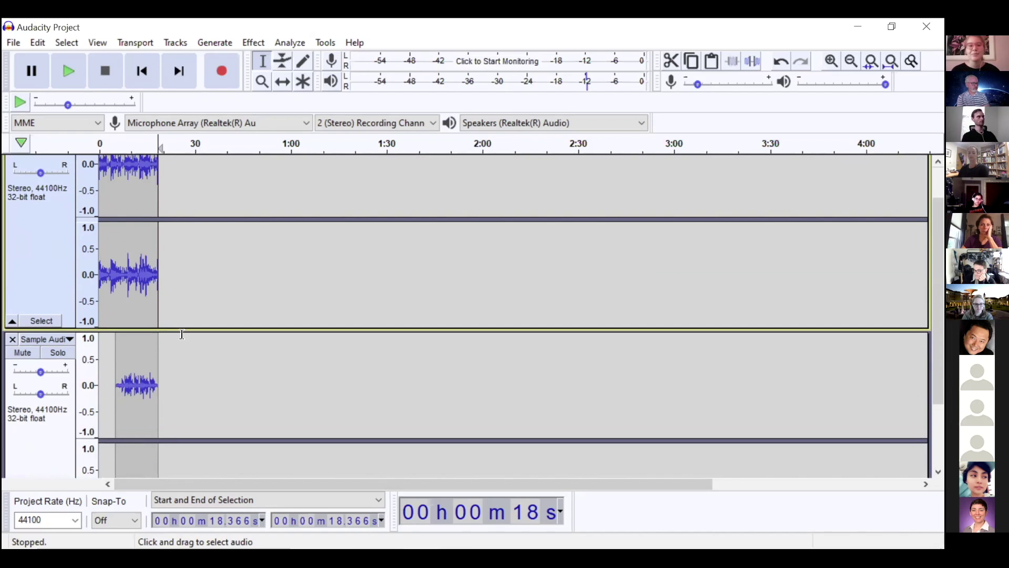
click(161, 243)
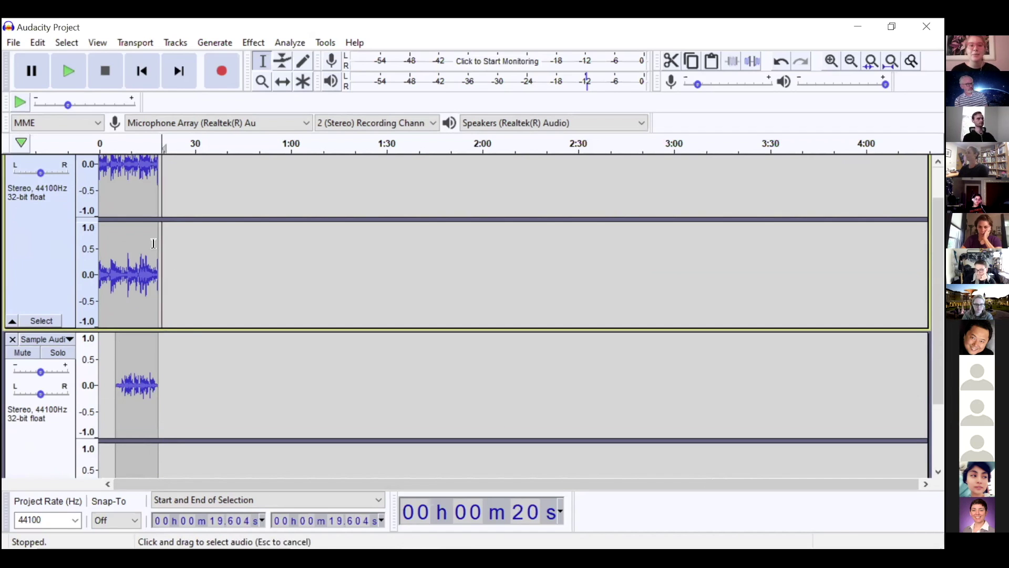
drag(162, 243, 106, 245)
scroll(106, 246, up, 1)
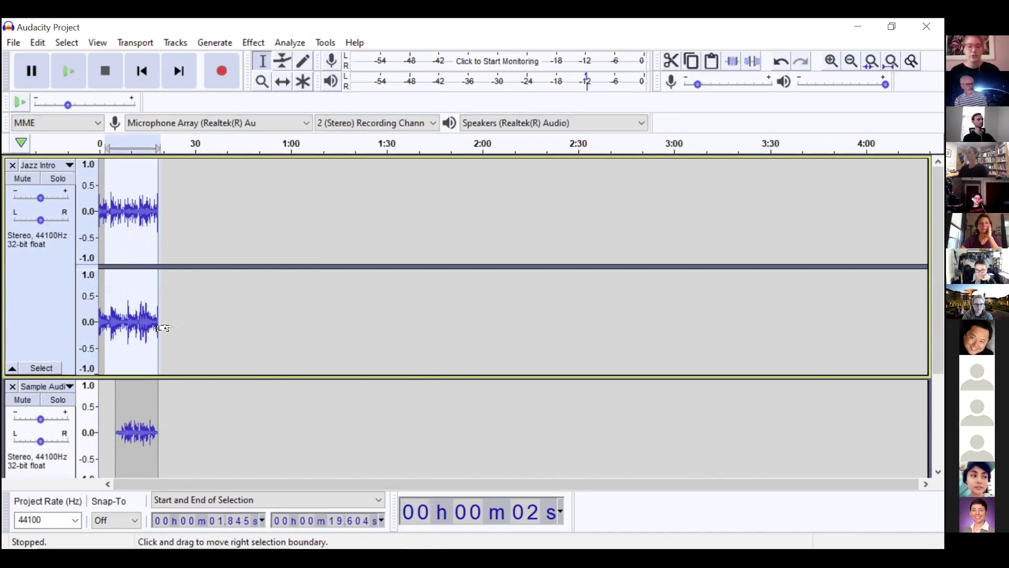
click(195, 323)
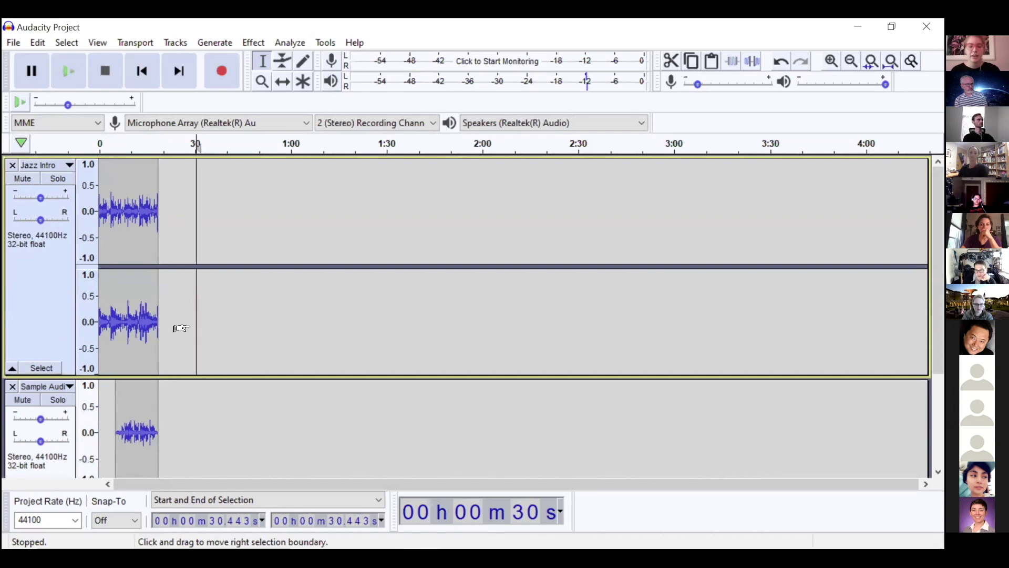
key(ctrl+v)
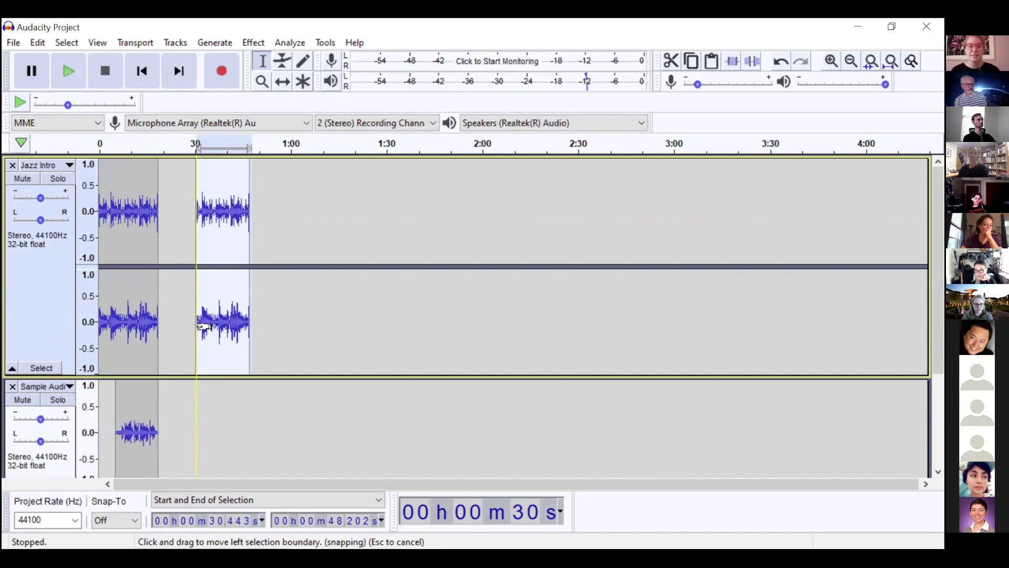
Undo the pasted Jazz Intro section and place the cursor in the empty part of the track at about 25 seconds
key(ctrl+z)
click(210, 333)
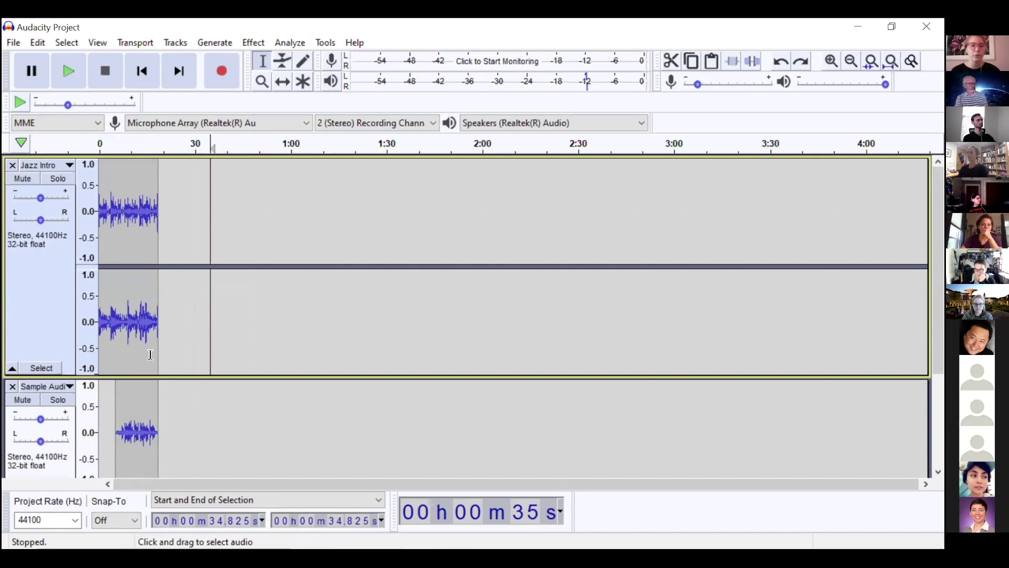
click(177, 361)
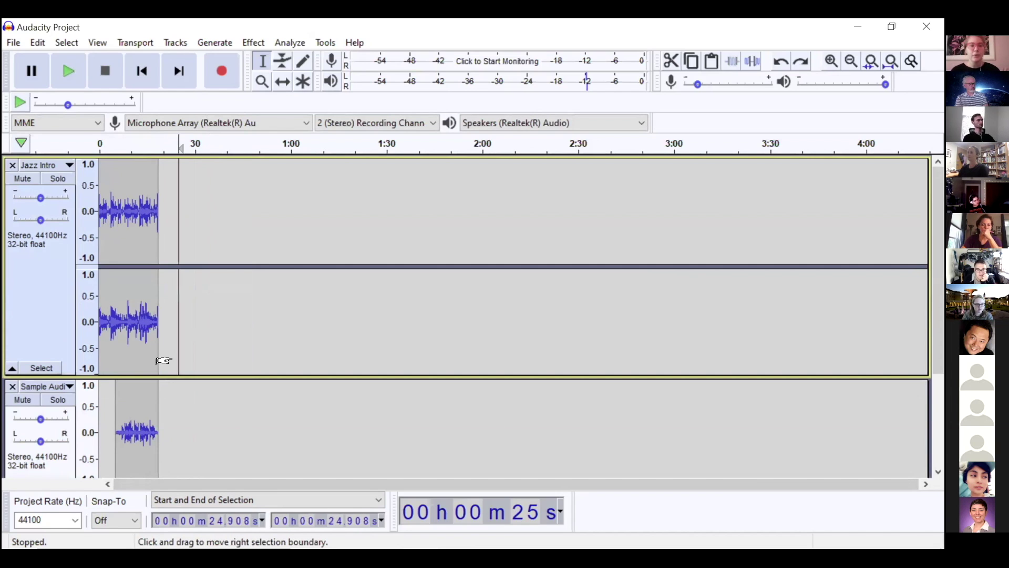
Zoom the timeline in around the clip ends near 18 seconds and back out to examine both clips at full length
key(ctrl+1)
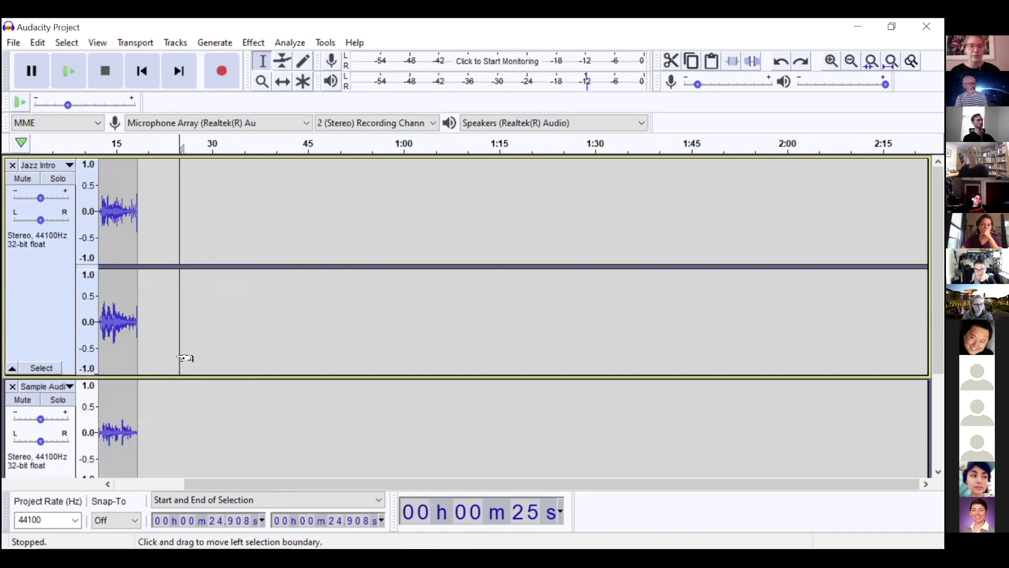
key(ctrl+1)
key(ctrl+1)
key(ctrl+1)
key(ctrl+1)
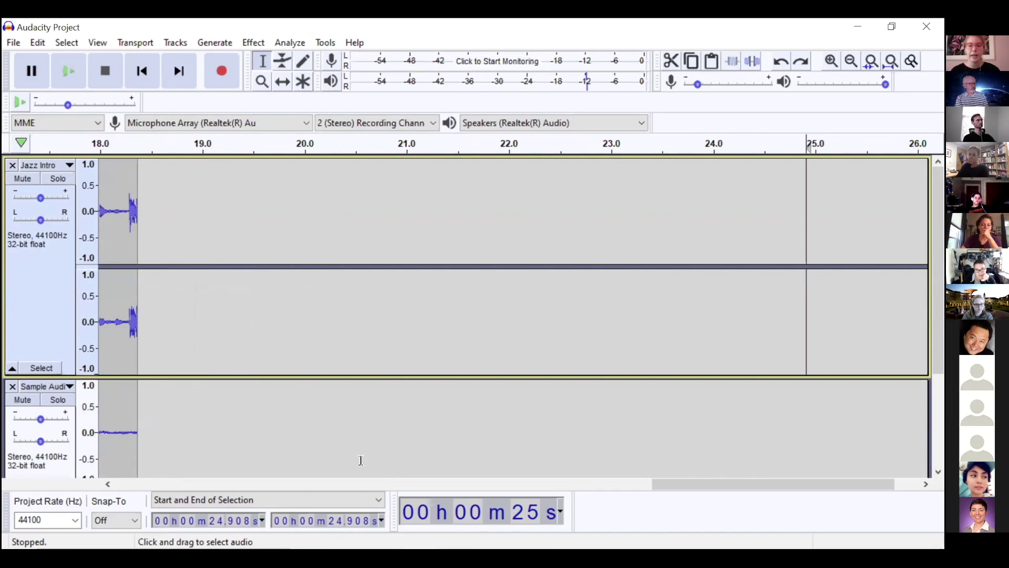
ctrl+scroll(360, 460, down, 2)
scroll(311, 461, left, 5)
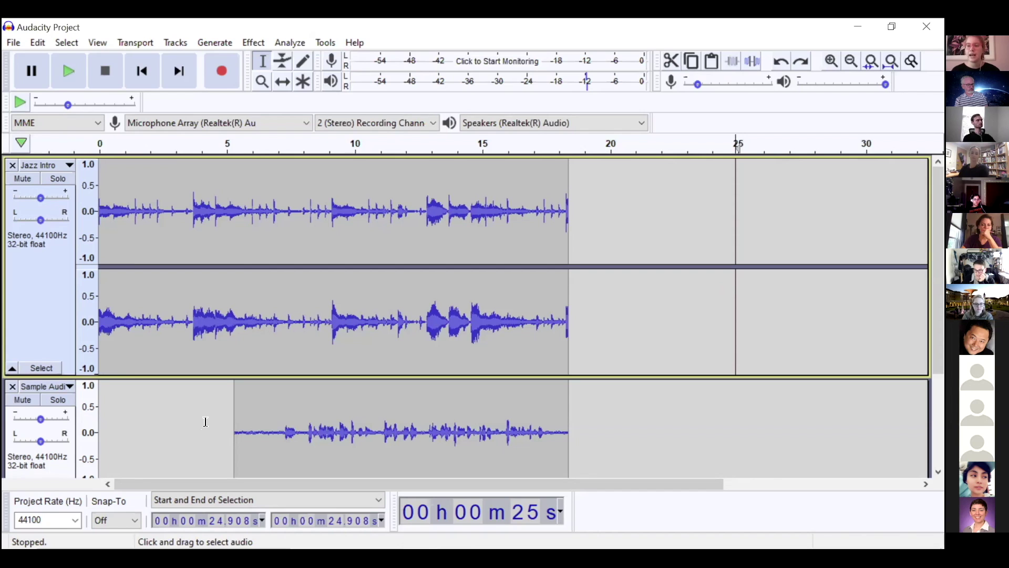
Zoom the timeline out to about eight minutes and back in to about one minute to examine both shortened tracks
ctrl+scroll(206, 421, down, 4)
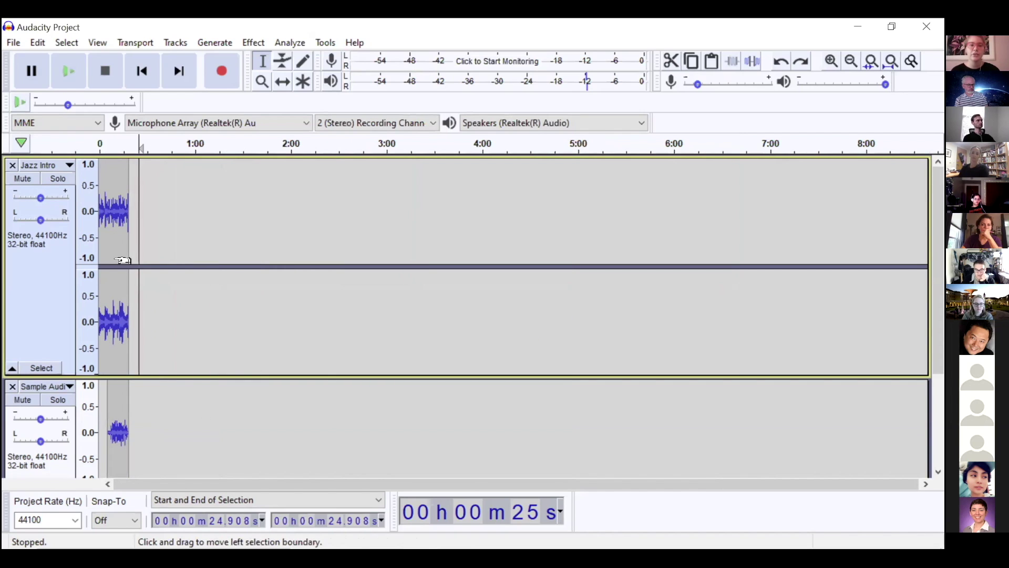
ctrl+scroll(171, 290, up, 1)
ctrl+scroll(170, 289, up, 6)
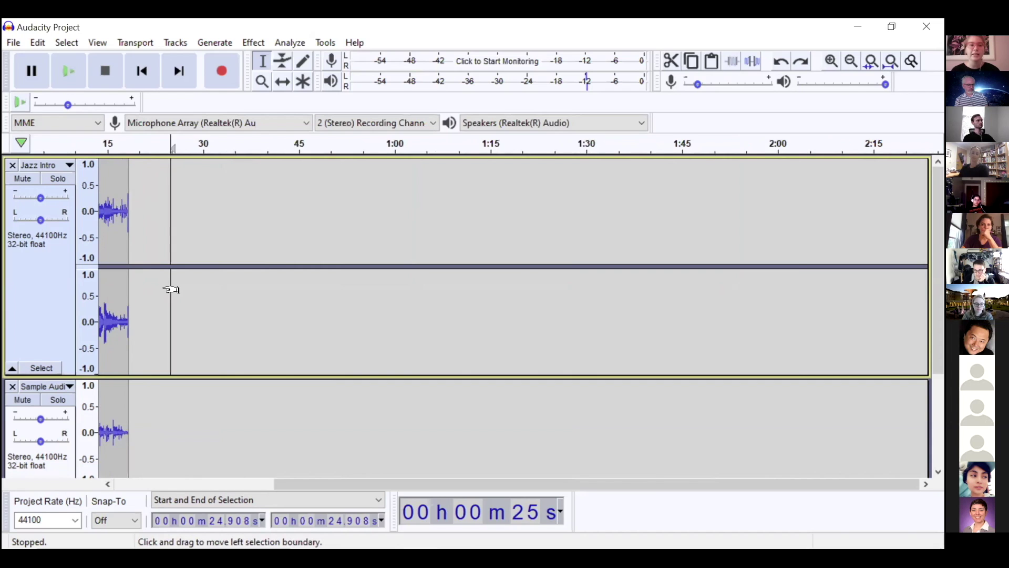
drag(694, 484, 393, 484)
drag(338, 460, 39, 413)
drag(75, 412, 102, 432)
scroll(201, 373, down, 1)
scroll(202, 372, down, 2)
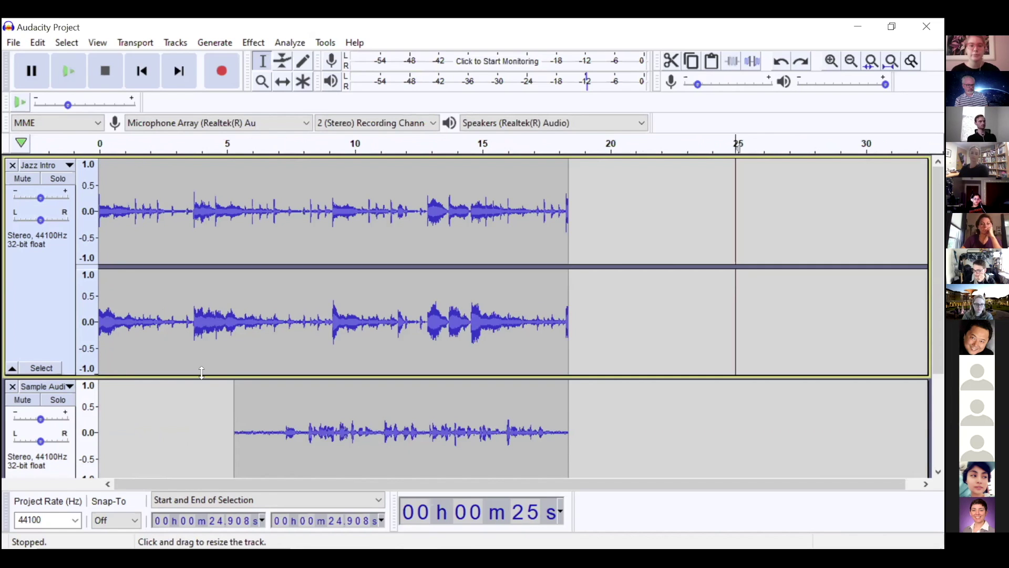
scroll(316, 431, down, 1)
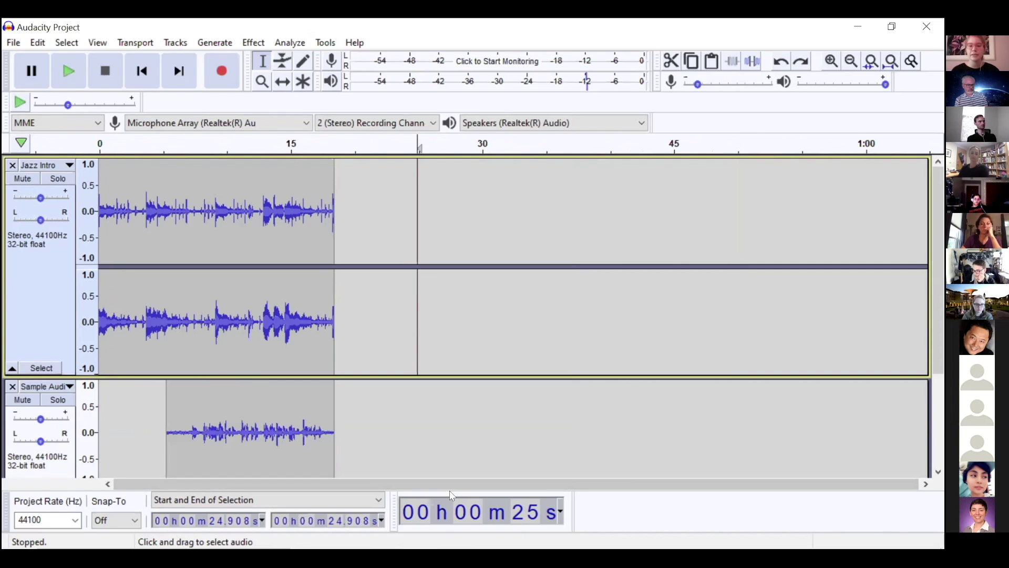
scroll(371, 469, down, 2)
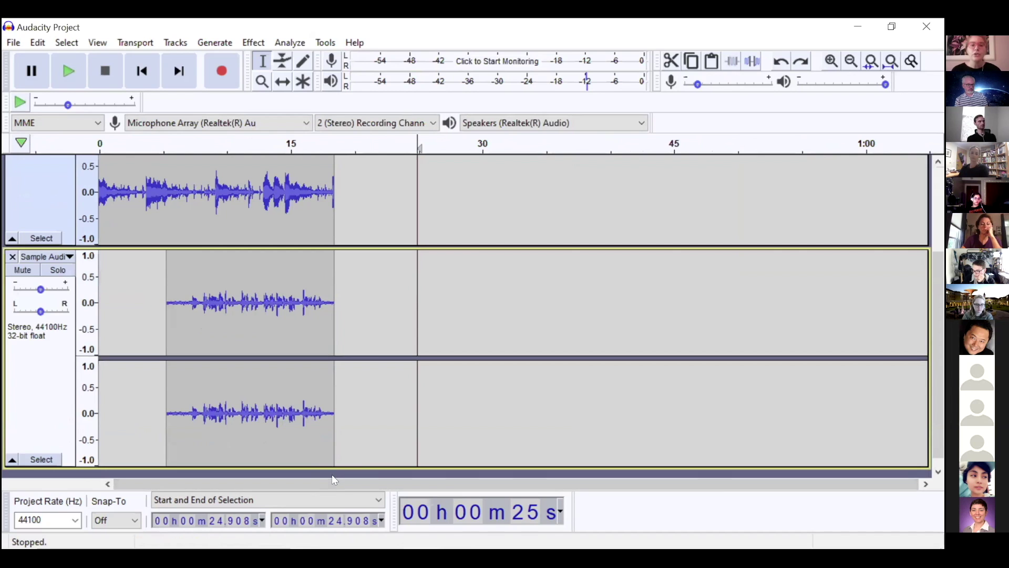
scroll(188, 373, up, 2)
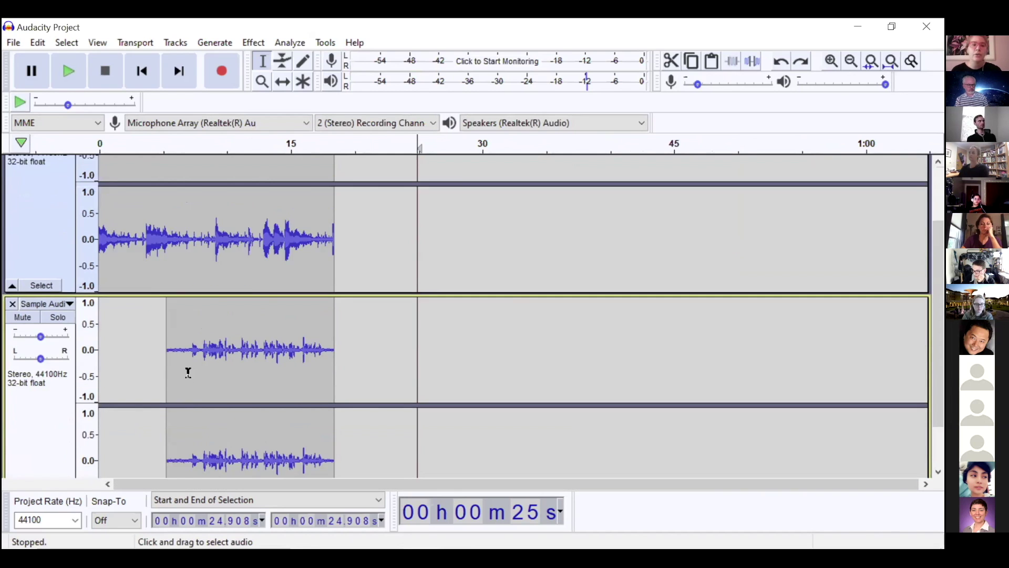
Place the cursor in the Jazz Intro track at about 4 seconds and 7 seconds, ending at about 2 seconds
click(148, 279)
scroll(143, 279, up, 1)
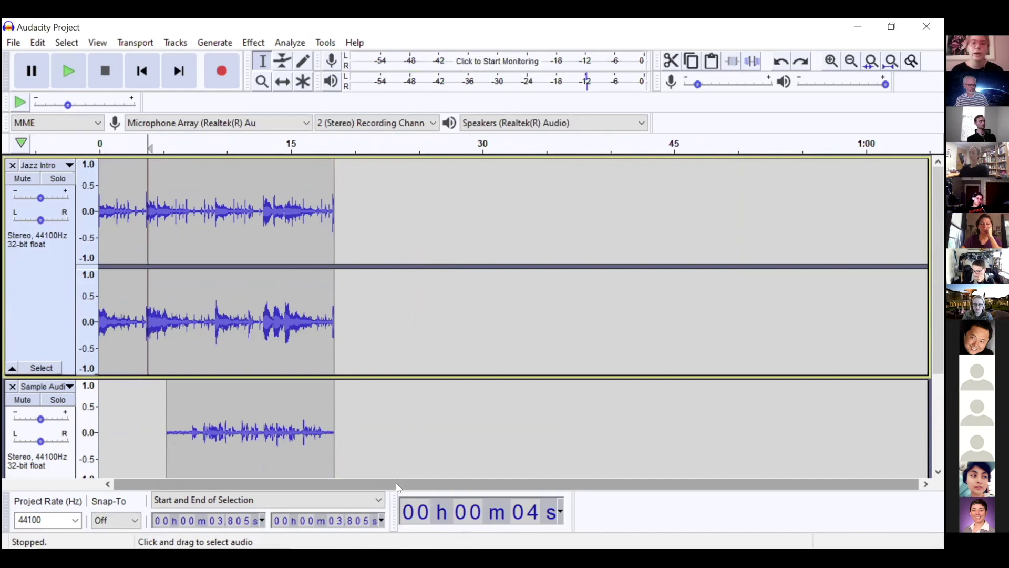
click(187, 281)
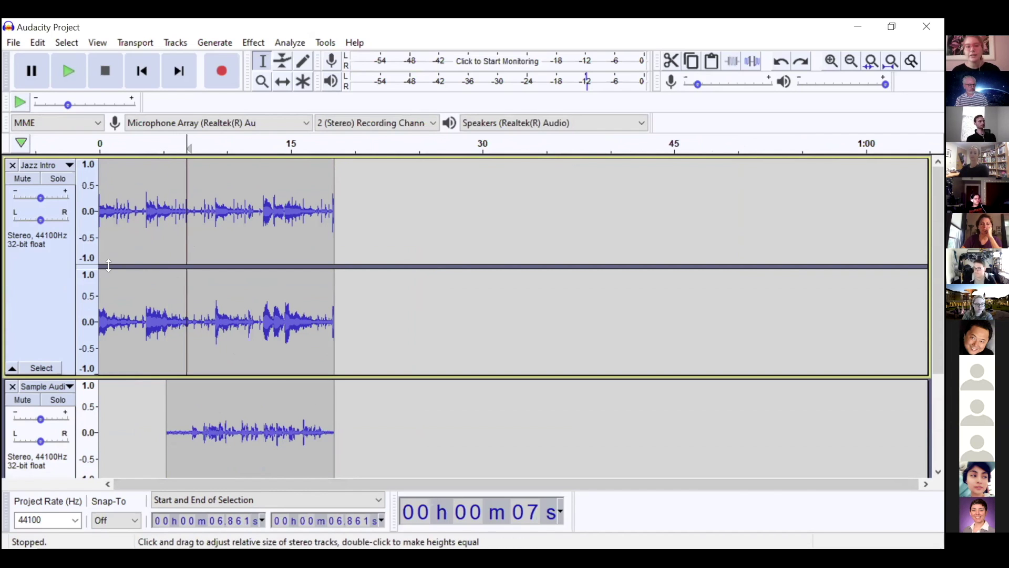
click(127, 239)
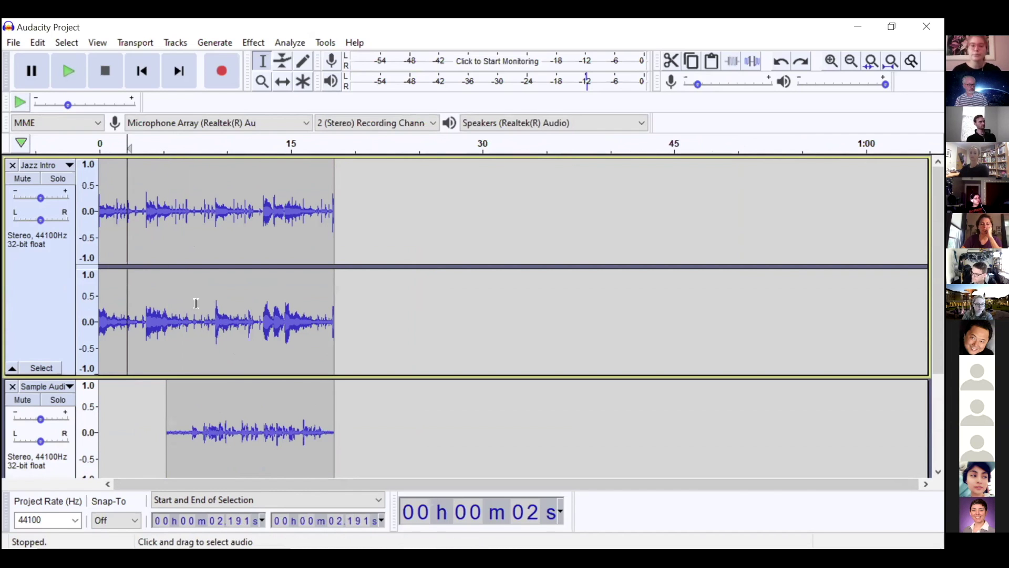
Shift the Sample Audio clip later on the timeline so it starts at about 8 seconds
scroll(196, 303, down, 1)
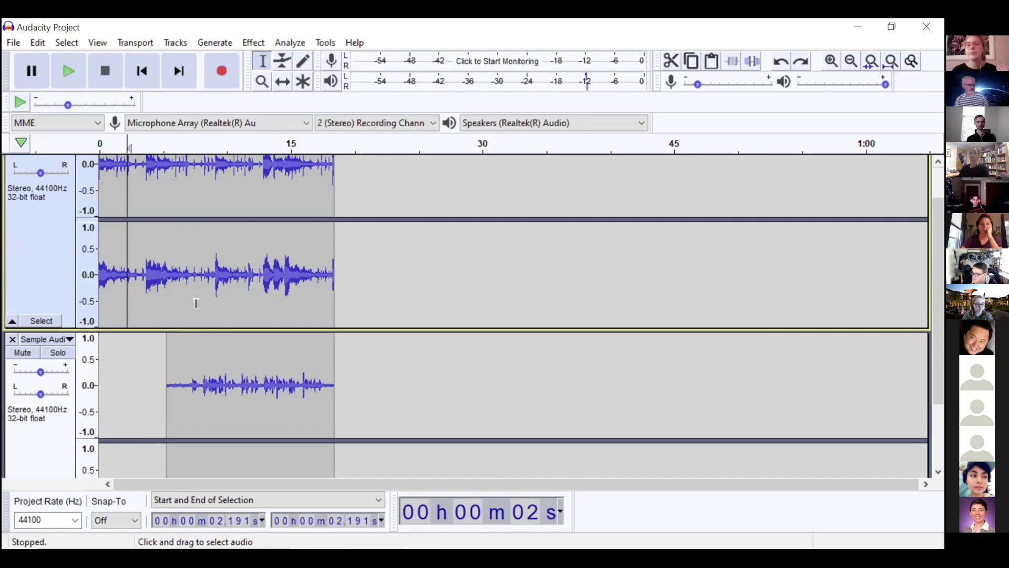
scroll(196, 304, up, 1)
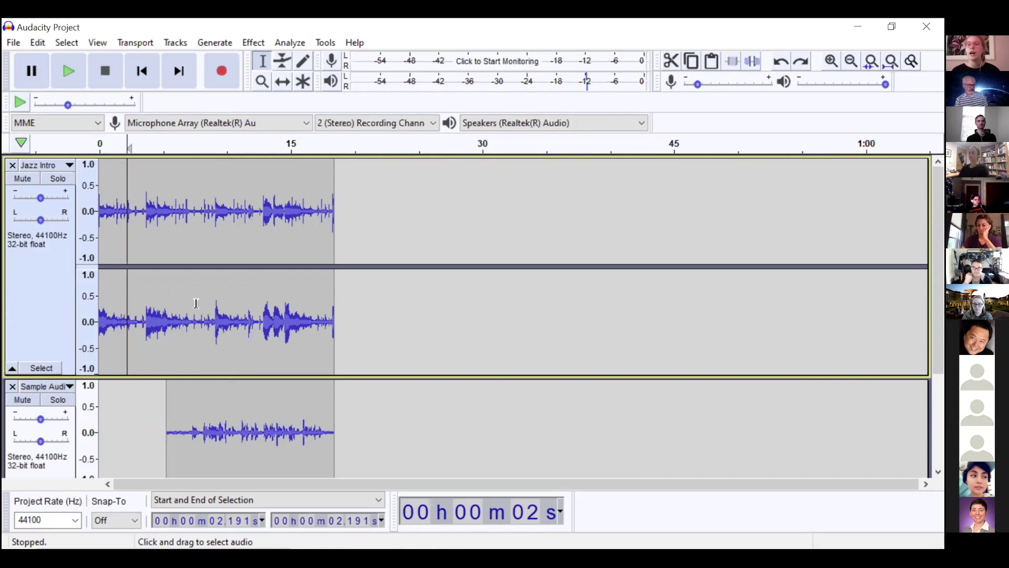
click(282, 82)
scroll(287, 185, down, 2)
drag(292, 348, 337, 359)
scroll(336, 359, down, 2)
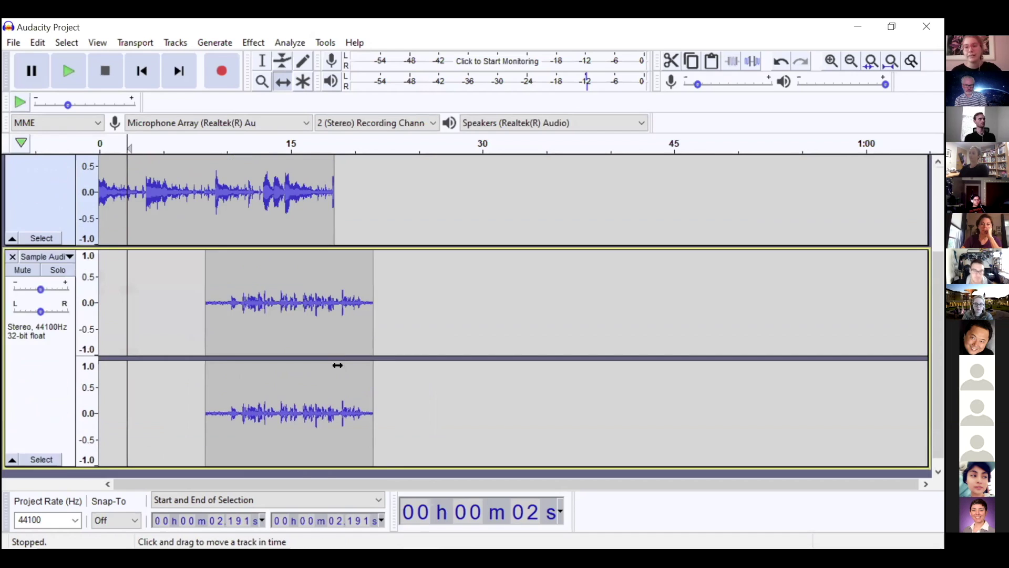
scroll(341, 373, up, 3)
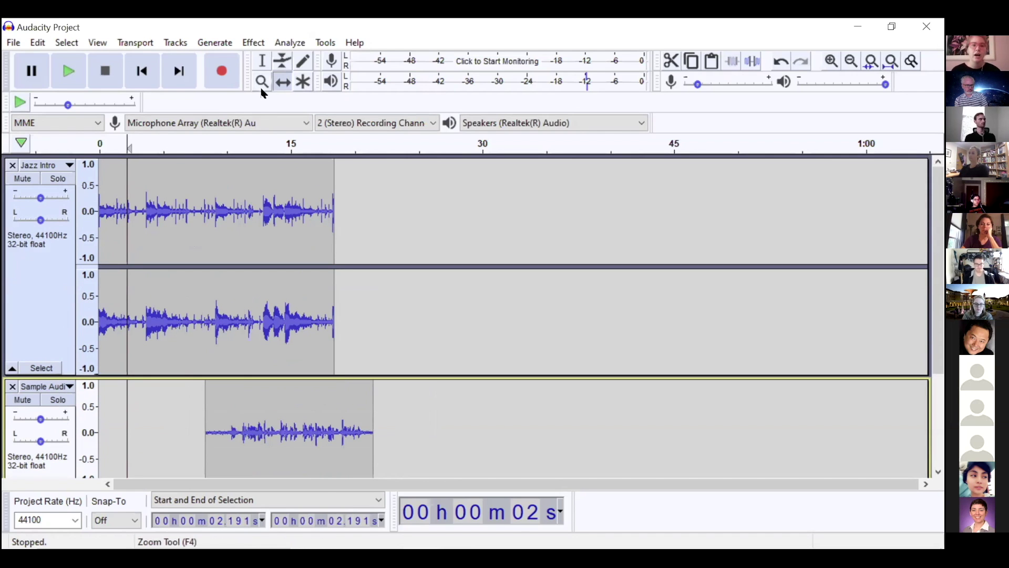
With the Selection tool, place the cursor at the Jazz Intro clip's end and select about 8.4 to 8.7 seconds in Sample Audio
click(261, 61)
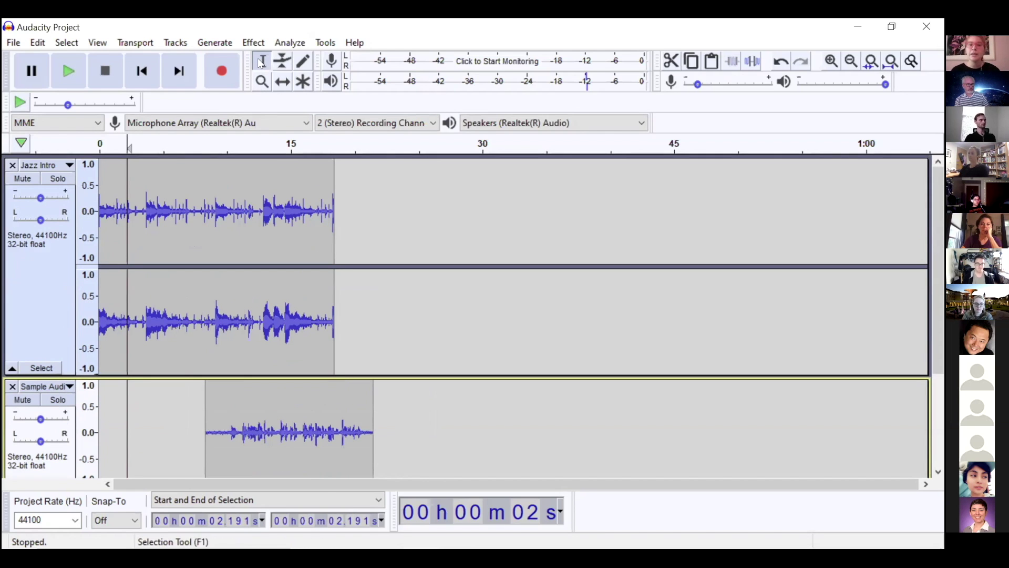
click(329, 237)
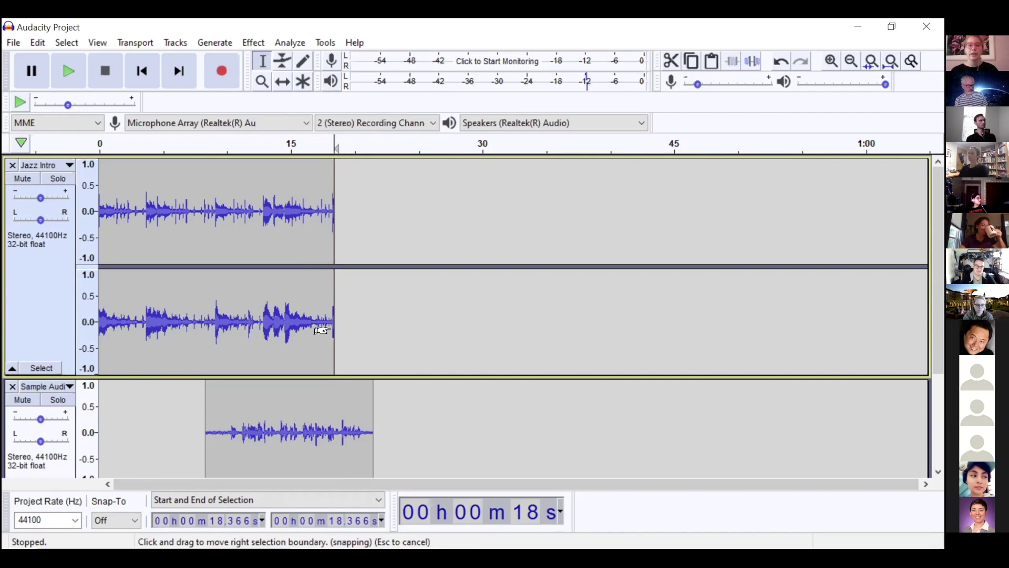
scroll(335, 327, down, 1)
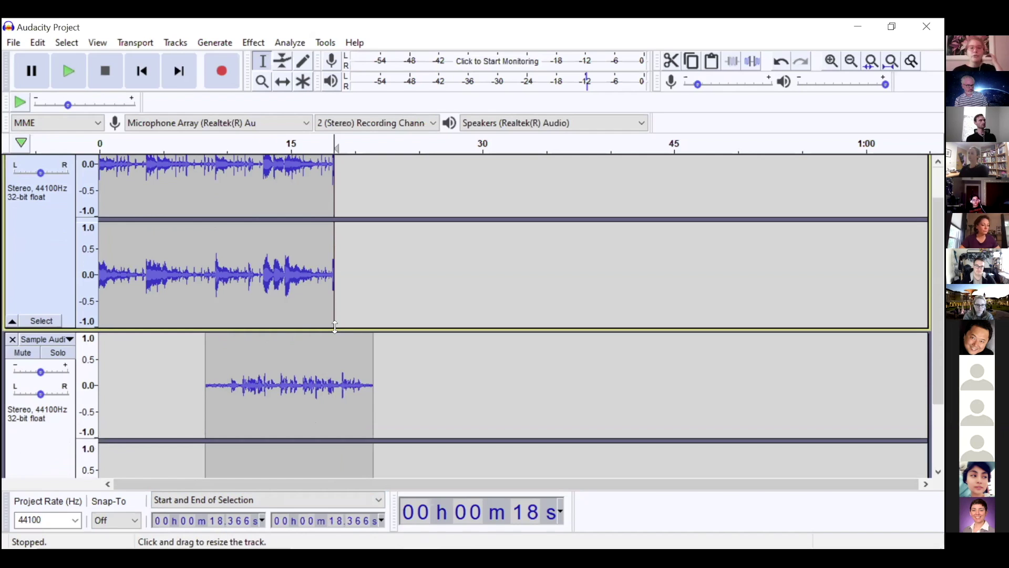
scroll(335, 327, down, 1)
drag(202, 357, 210, 355)
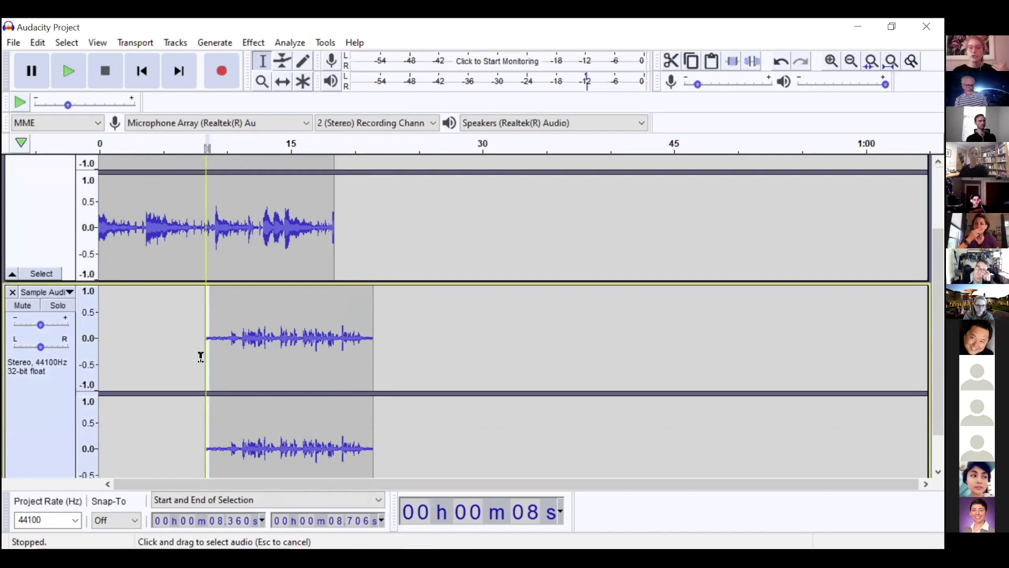
scroll(201, 357, down, 1)
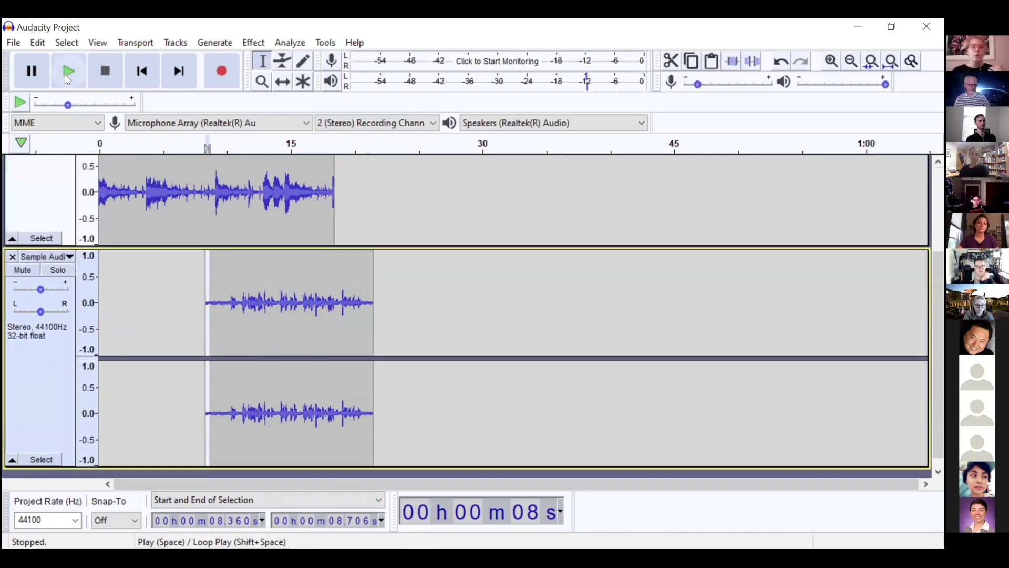
Solo the Sample Audio track and play it from about 9 seconds, pausing at about 11 seconds
scroll(21, 216, up, 3)
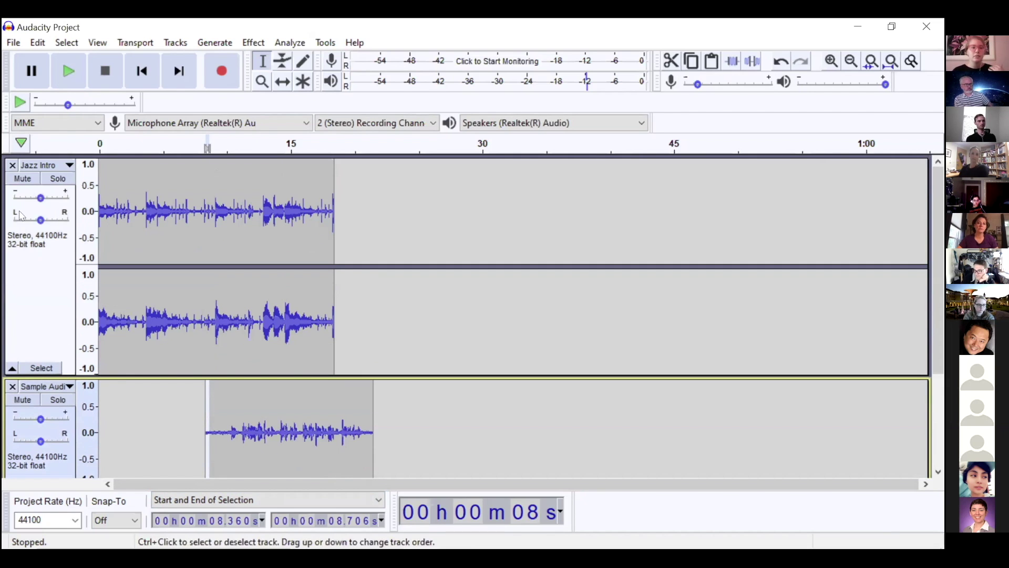
click(58, 399)
scroll(53, 410, down, 3)
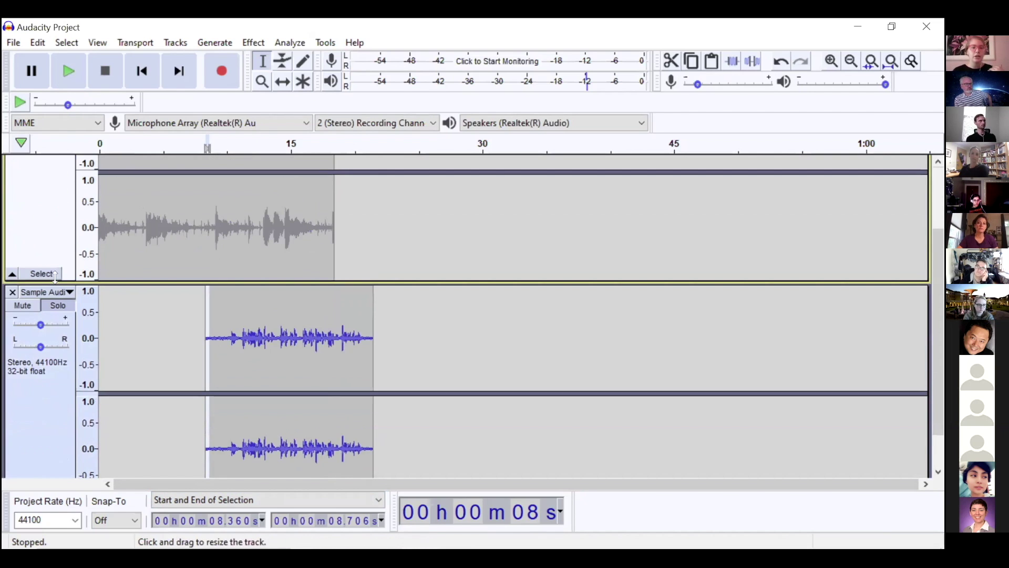
scroll(205, 337, down, 1)
click(218, 336)
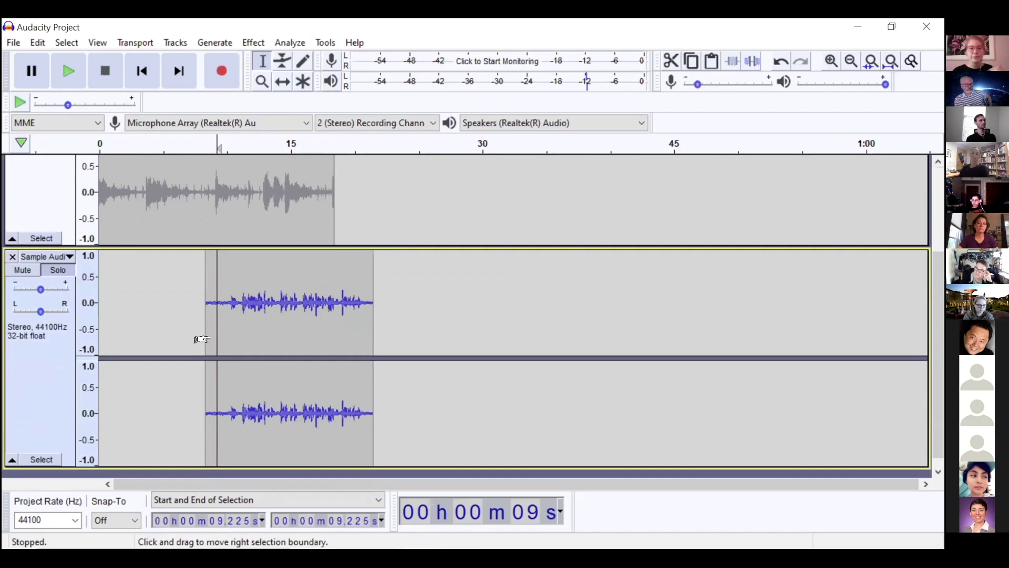
click(73, 67)
click(40, 71)
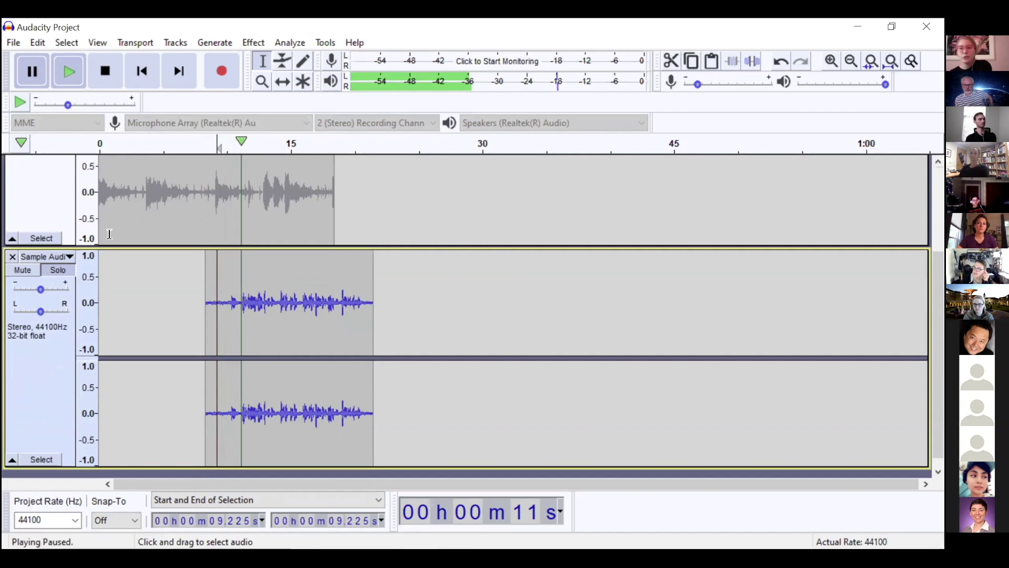
Place the cursor at several points in the quiet opening of the Sample Audio clip, ending at about 8.6 seconds
click(226, 328)
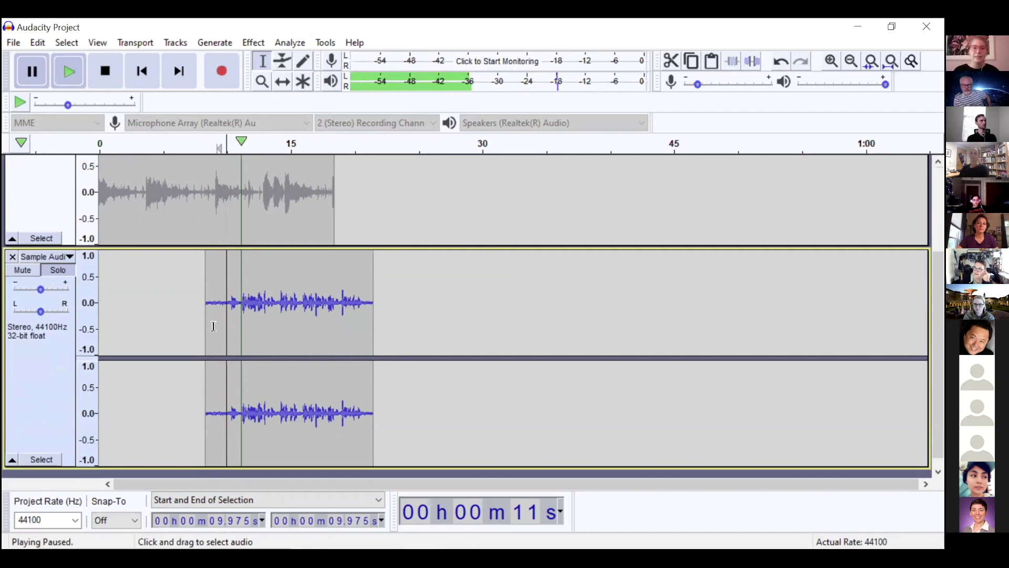
click(215, 325)
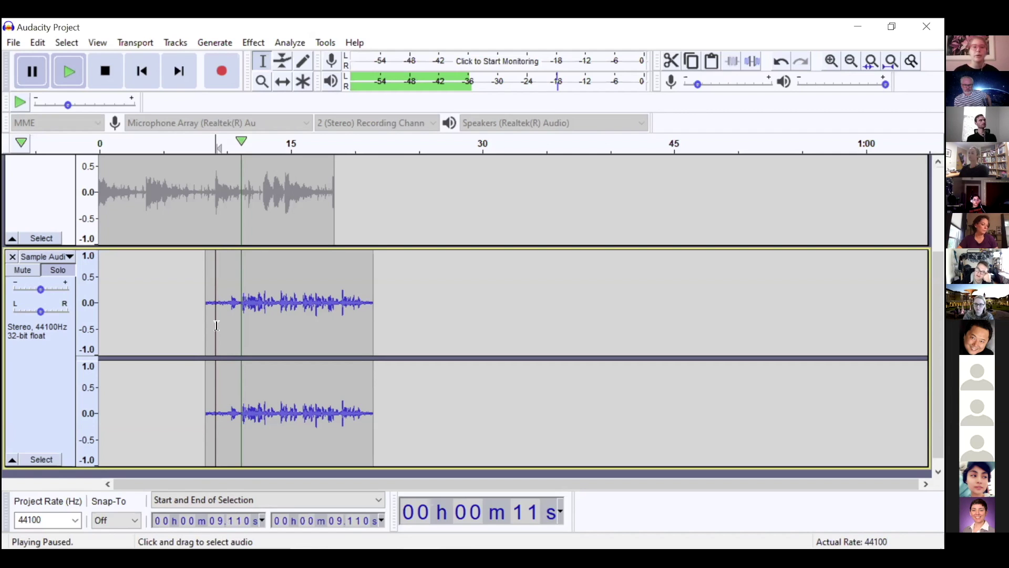
click(209, 302)
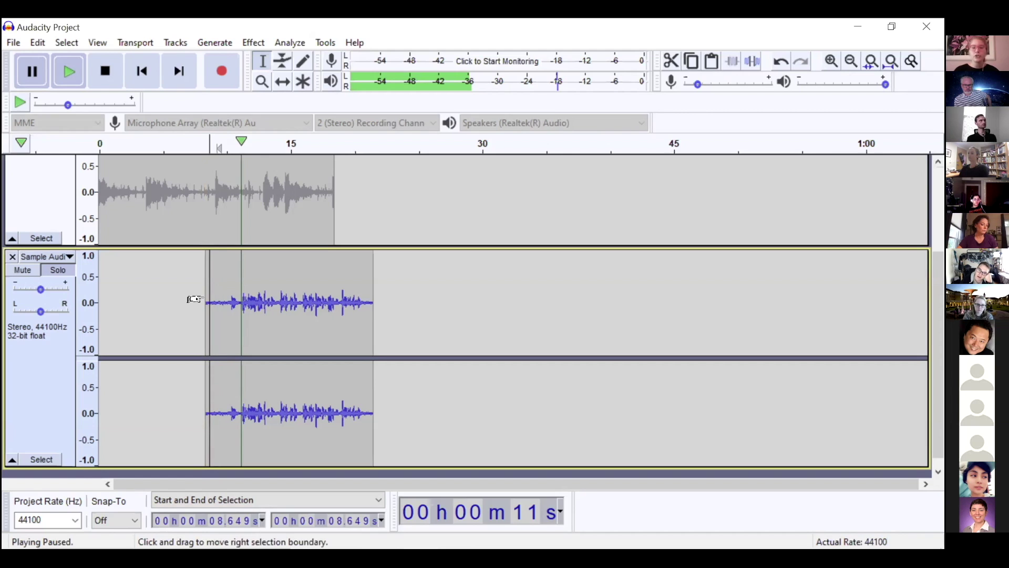
Select the whole Sample Audio clip, about 8.4 to 21.4 seconds, and preview Noise Reduction on it at 12 dB
click(284, 42)
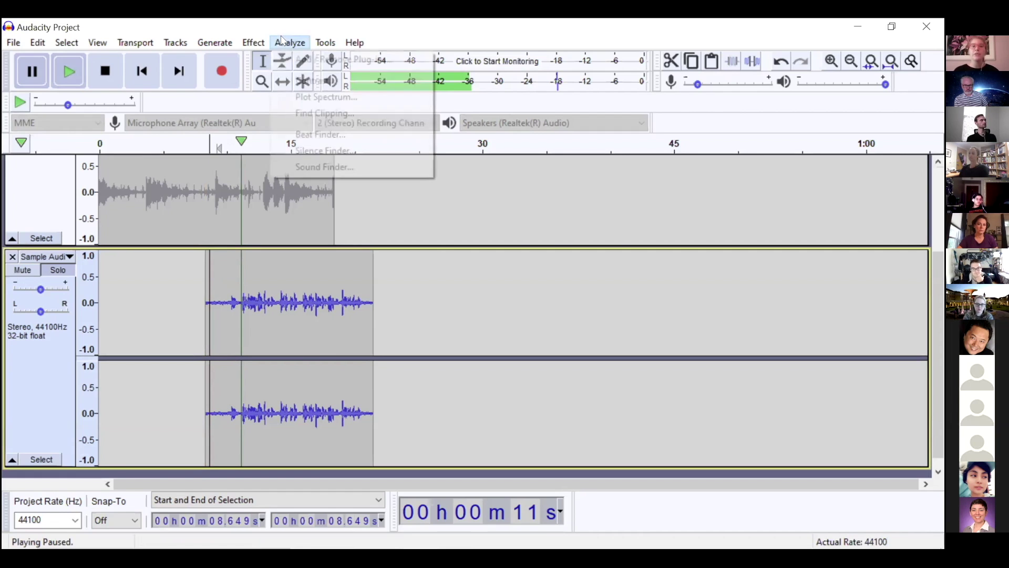
click(363, 320)
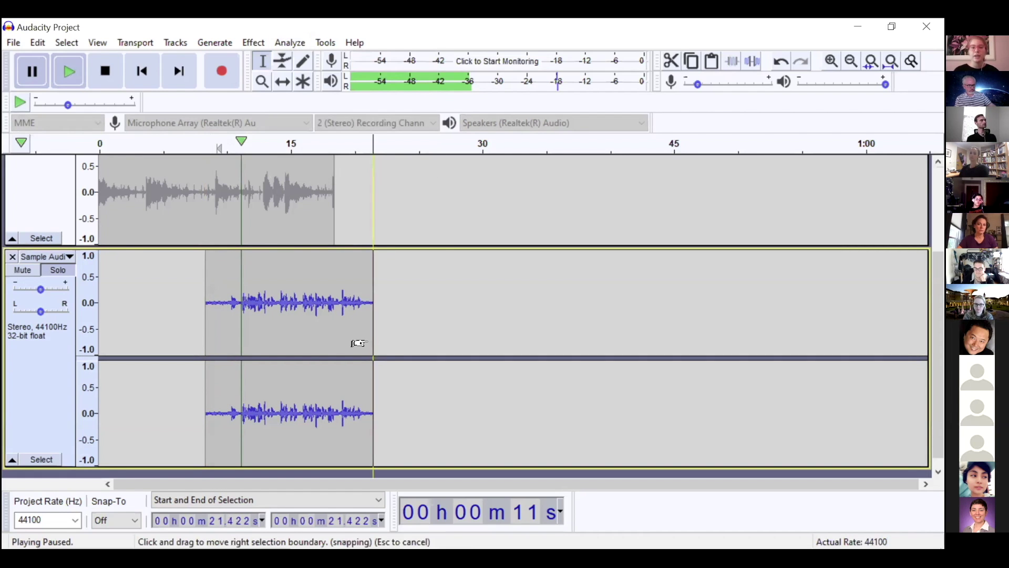
drag(356, 343, 205, 364)
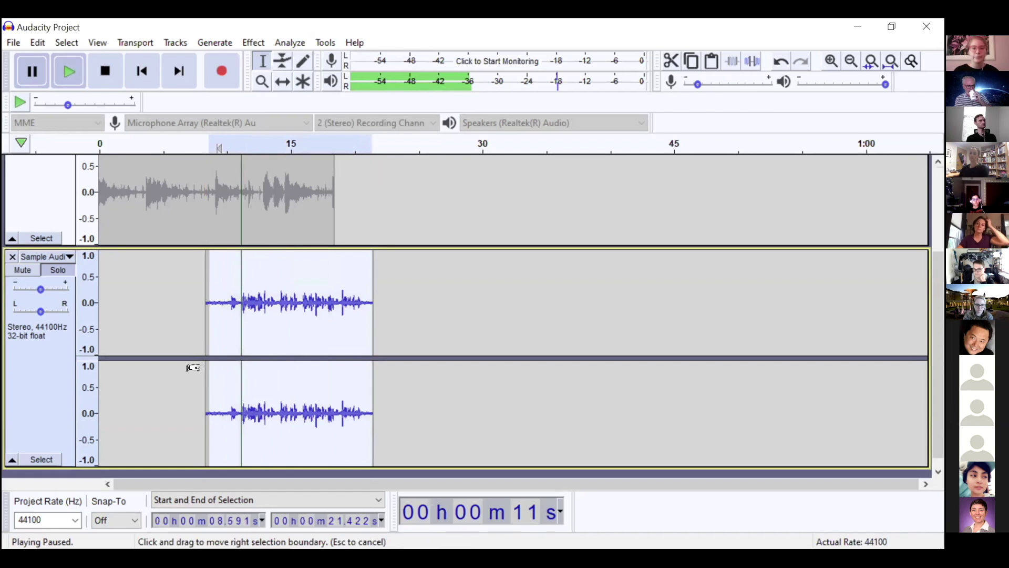
click(257, 45)
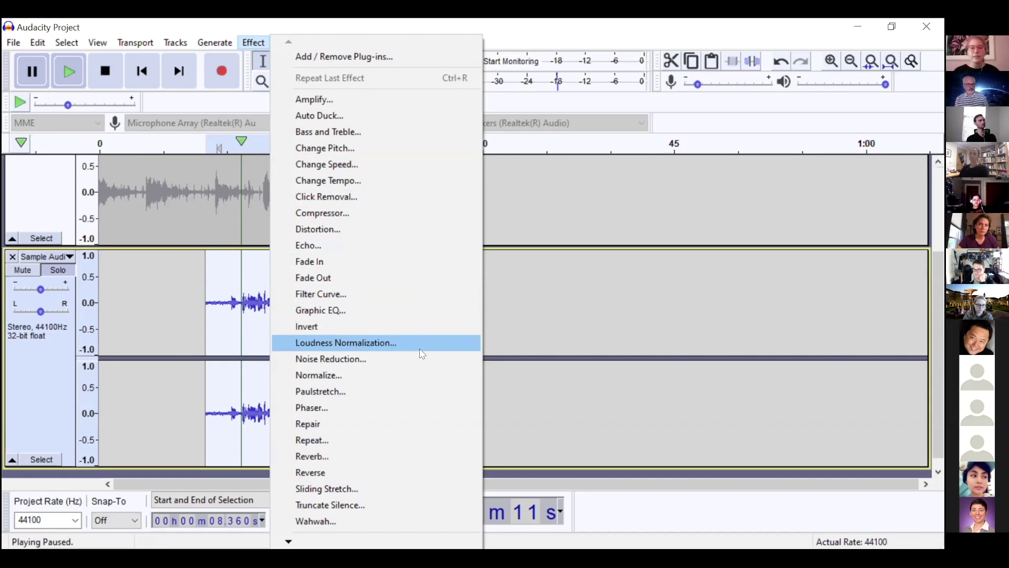
click(426, 365)
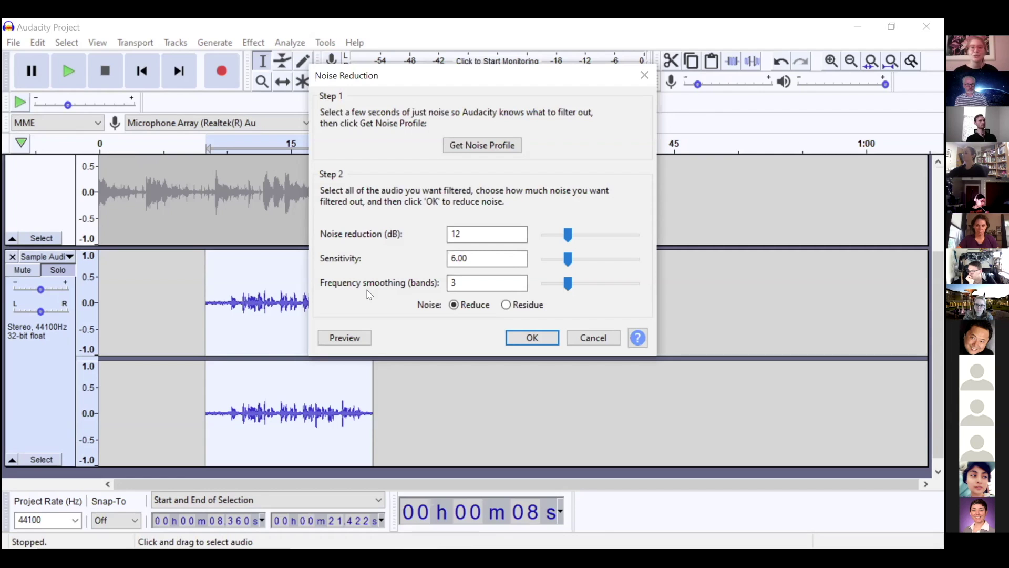
click(348, 339)
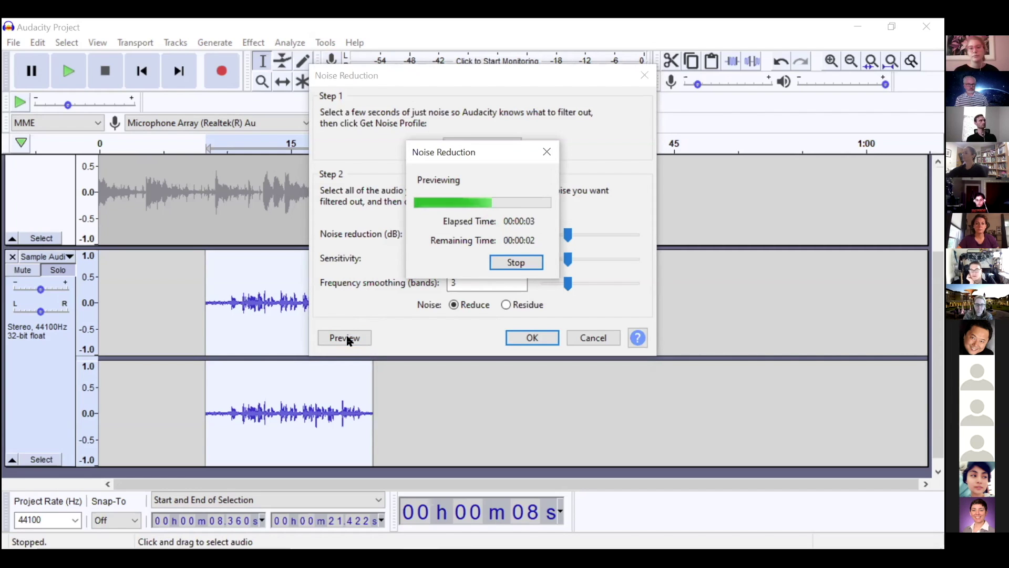
click(507, 262)
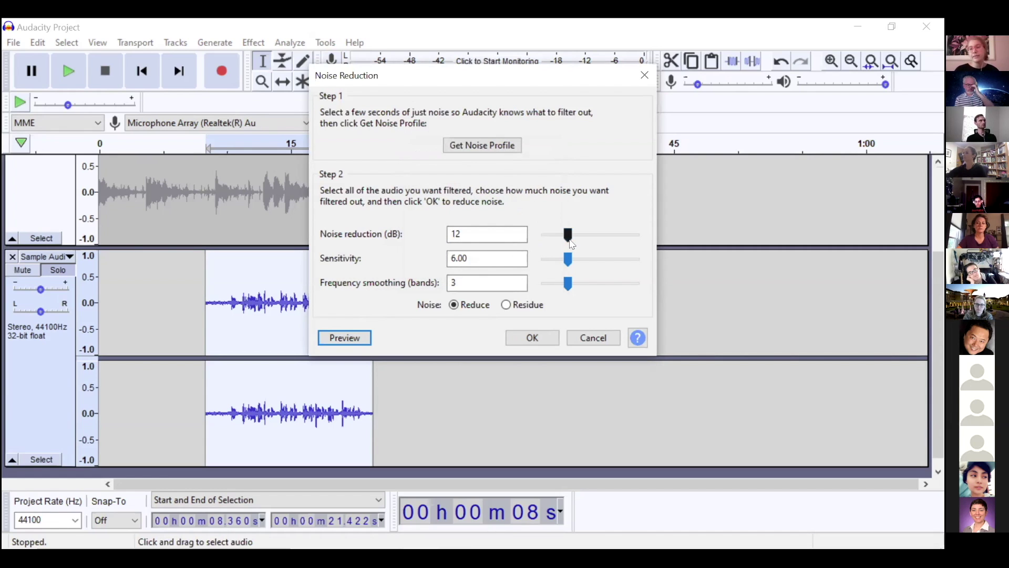
Preview the noise reduction at 23 dB, lower the amount again and apply it to the Sample Audio clip
drag(569, 239, 579, 241)
drag(583, 239, 589, 239)
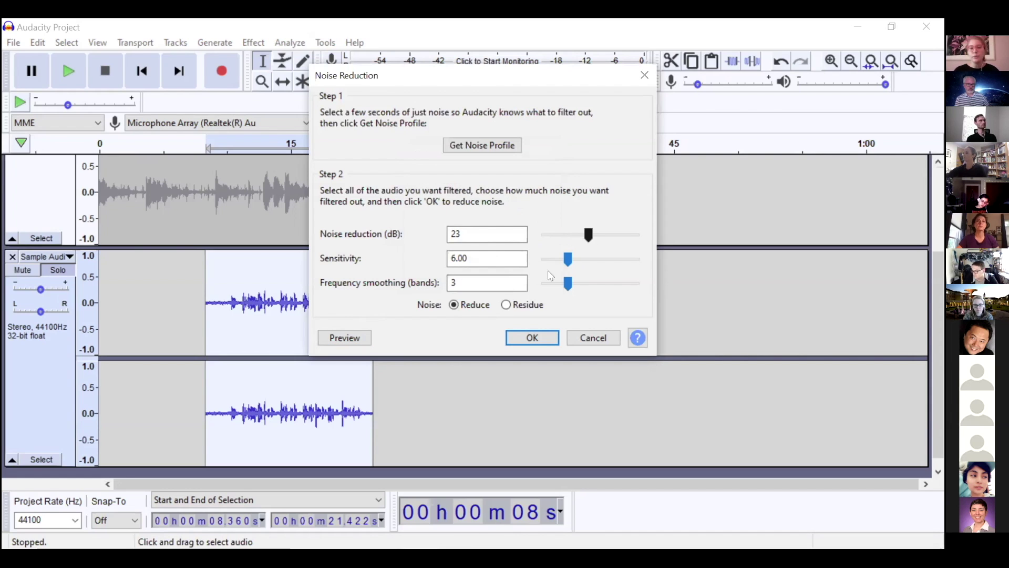
click(366, 337)
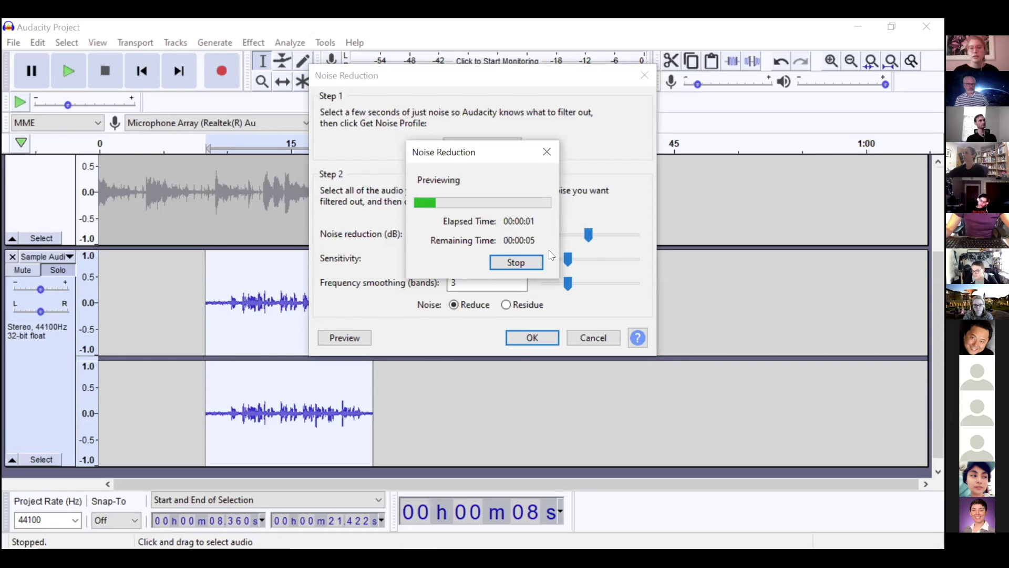
click(525, 263)
drag(589, 234, 571, 236)
click(531, 333)
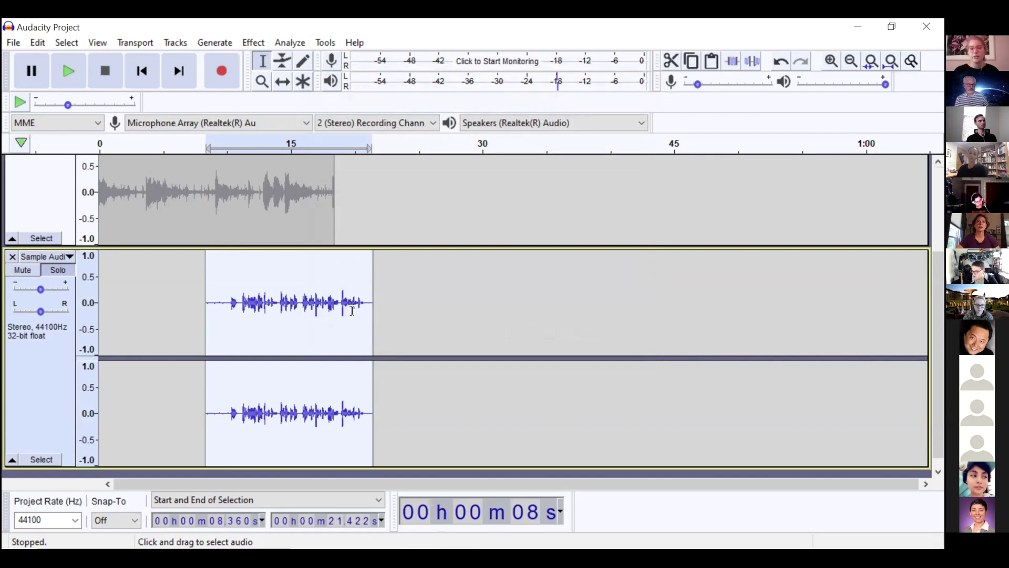
Clear the selection by placing the cursor at about 23 seconds, and unmute the Jazz Intro track
click(392, 304)
scroll(383, 379, up, 3)
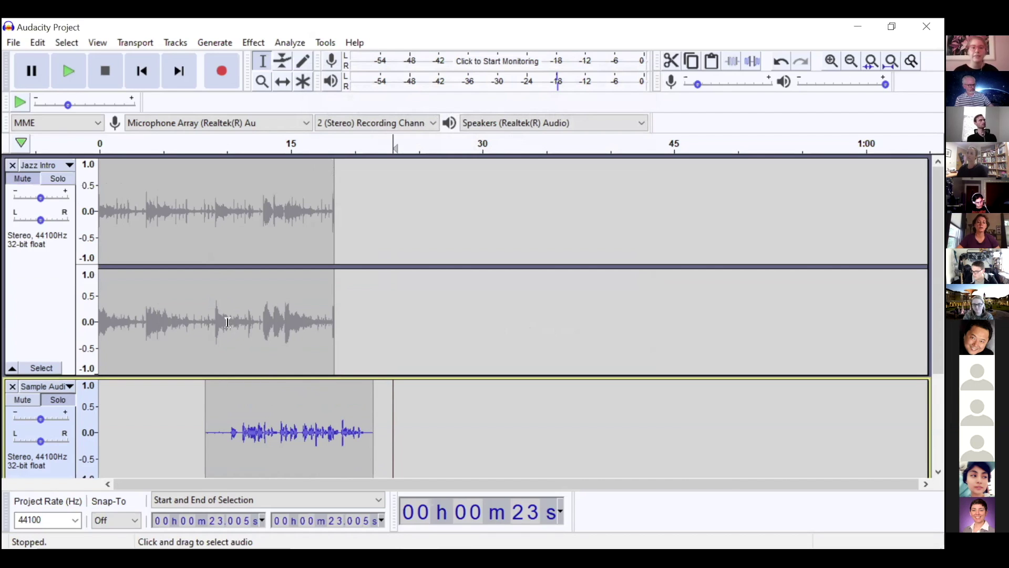
click(23, 178)
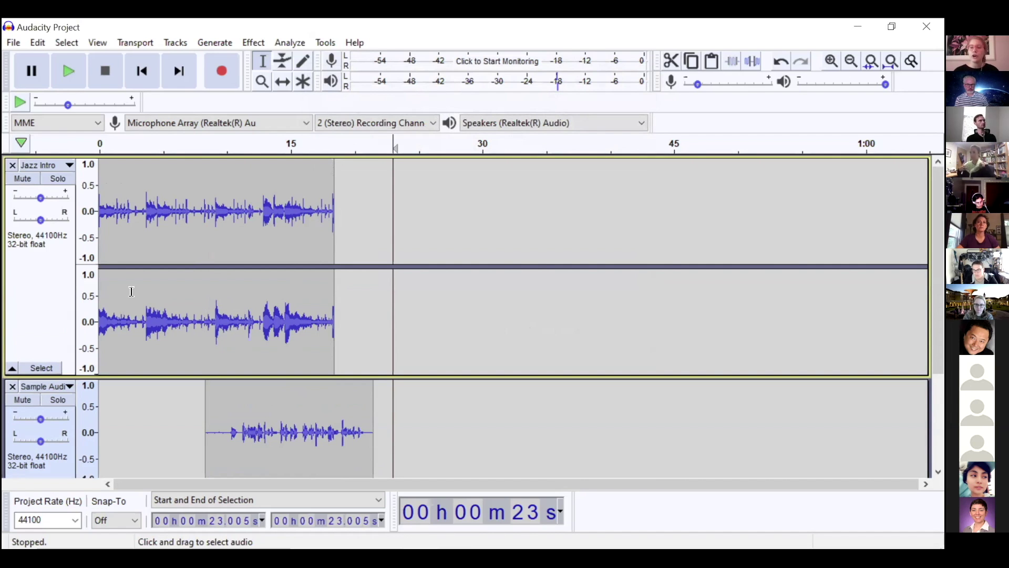
drag(133, 292, 92, 308)
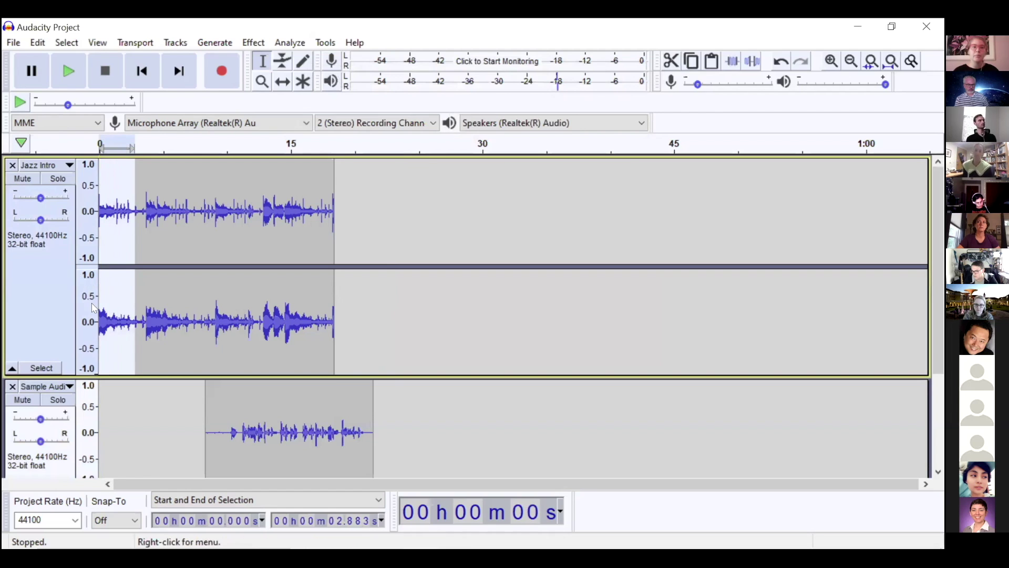
click(298, 41)
mouse_move(265, 41)
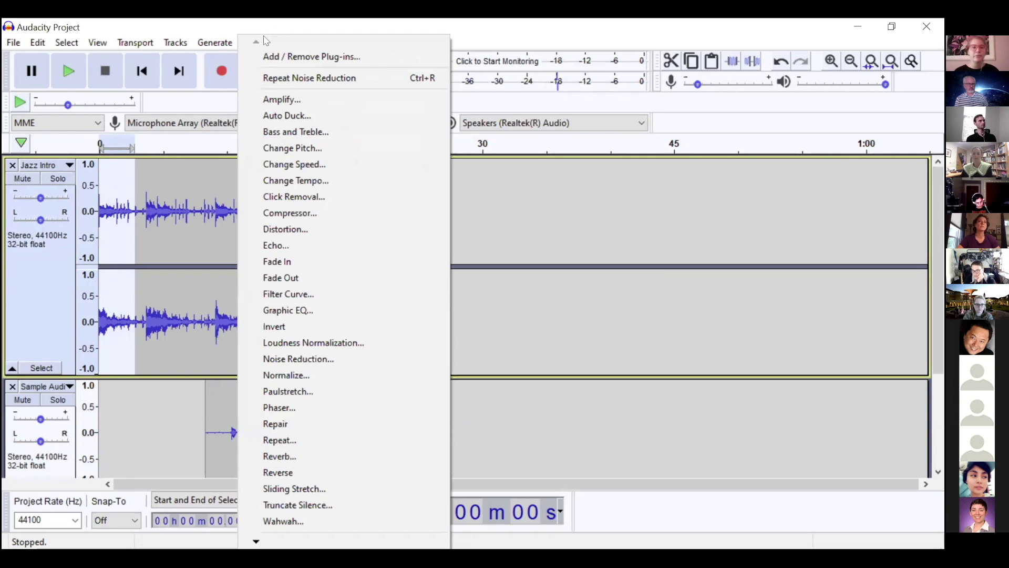
click(559, 207)
click(206, 301)
click(130, 307)
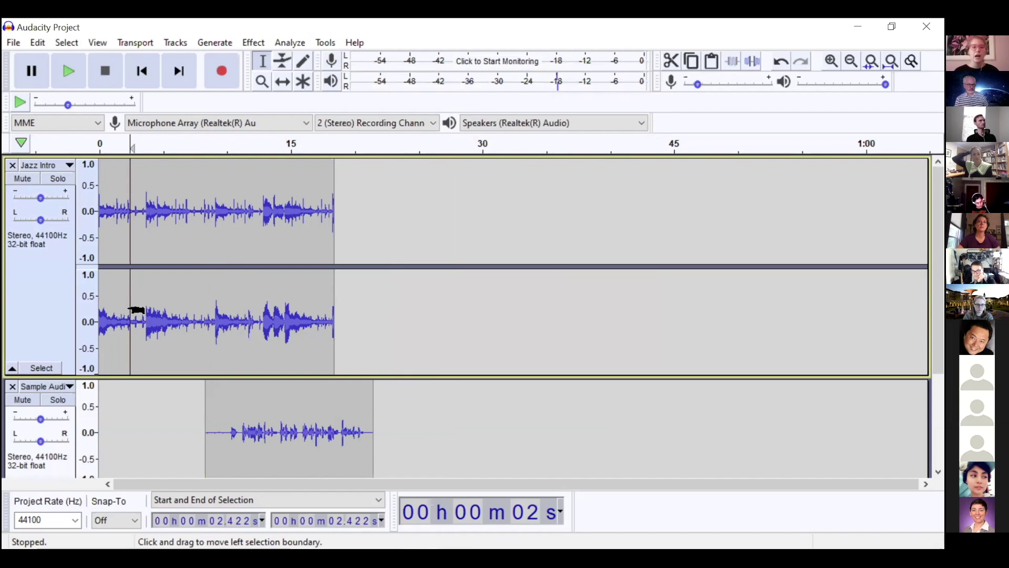
click(144, 307)
Apply Fade In to the first 3.5 seconds or so of Jazz Intro and place the cursor at about 0.6 seconds
drag(140, 306, 49, 304)
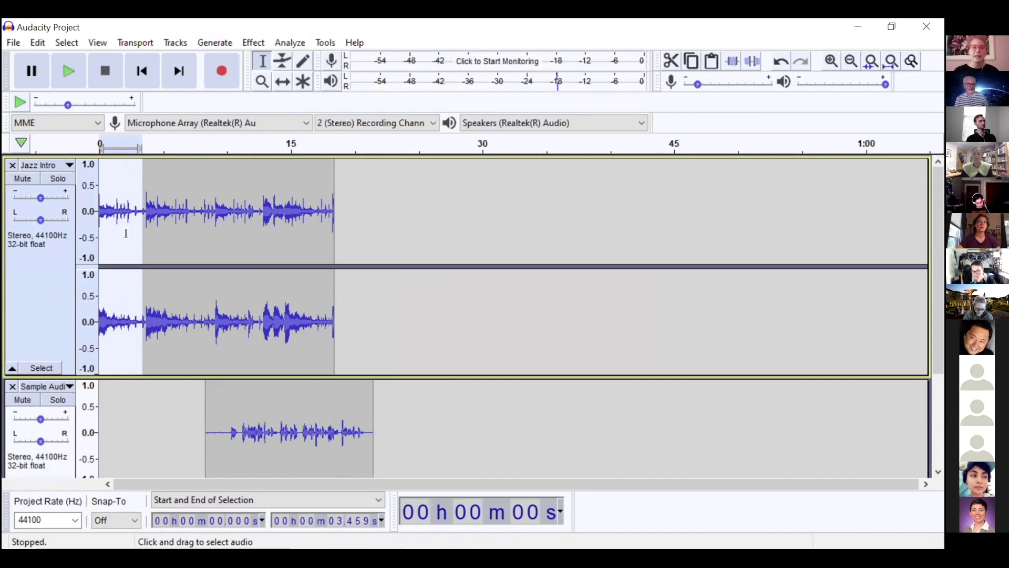
click(252, 42)
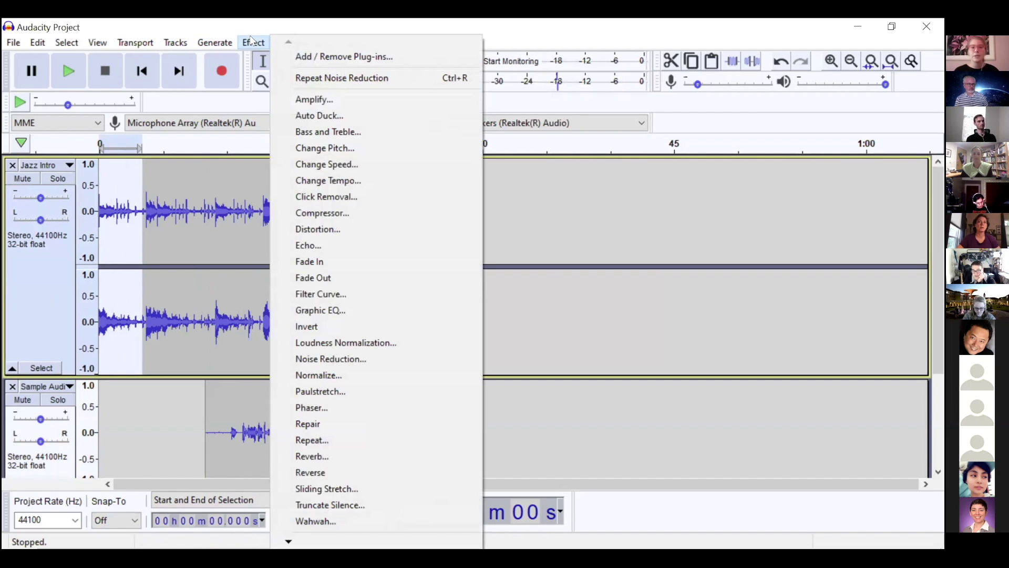
click(373, 257)
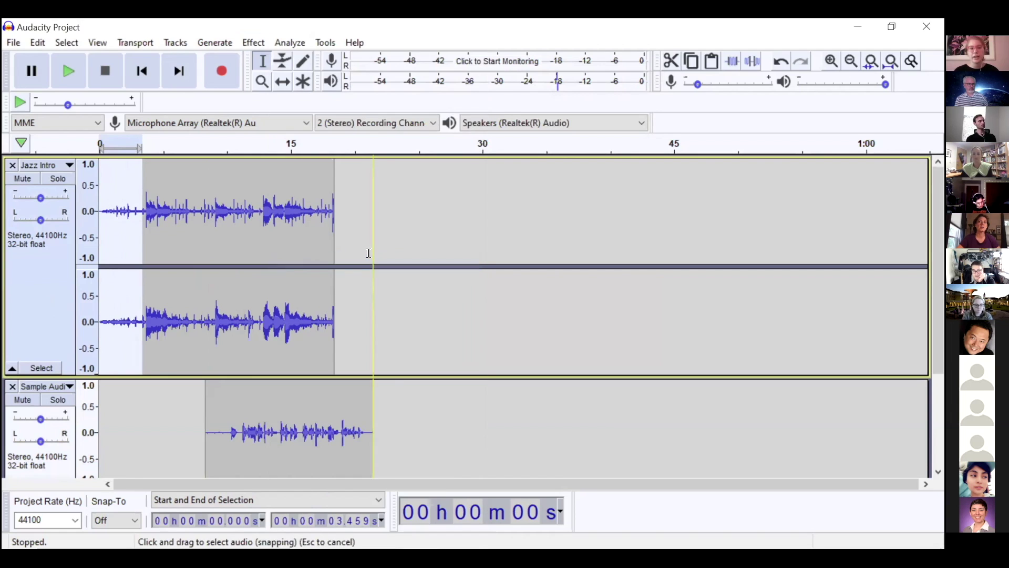
click(107, 247)
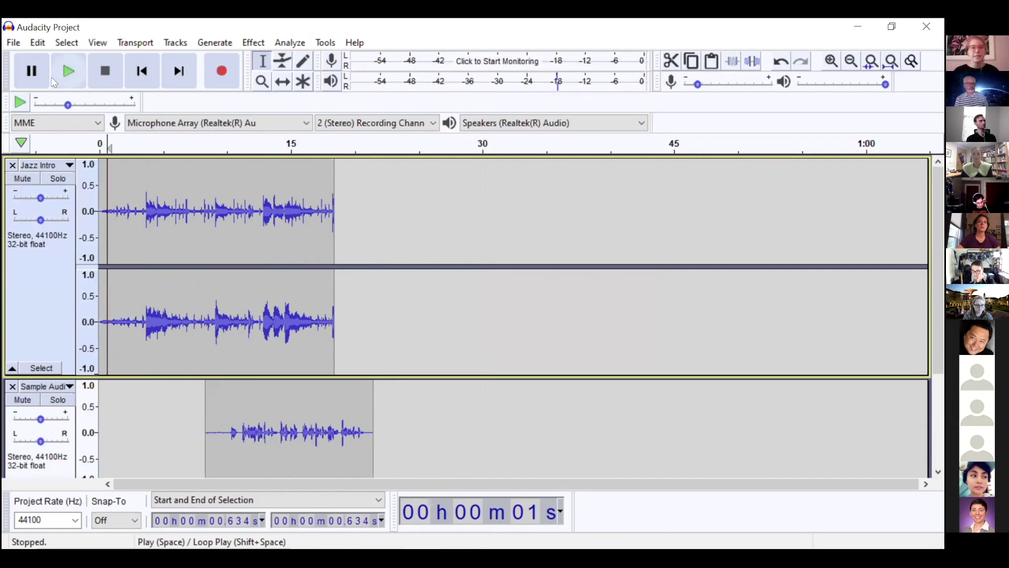
Play the project from about 0.6 seconds to hear the Jazz Intro fade-in, pause it and place the cursor at about 14 seconds
click(66, 74)
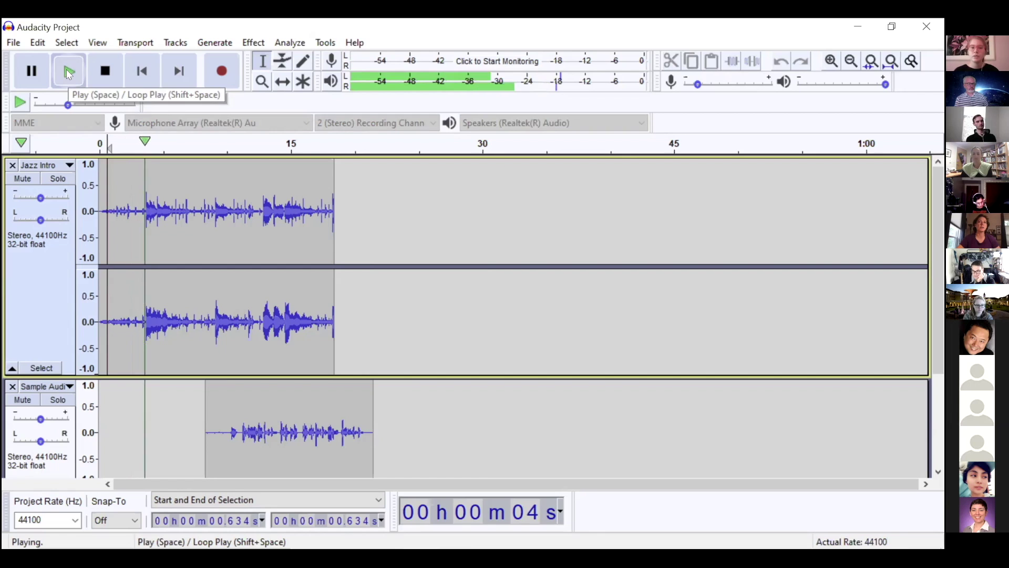
click(43, 68)
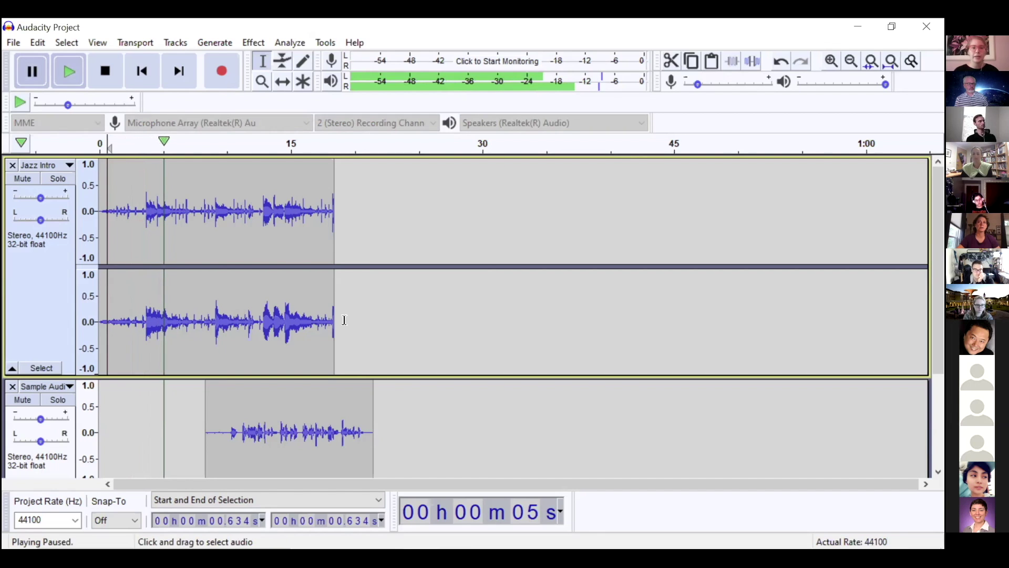
click(278, 255)
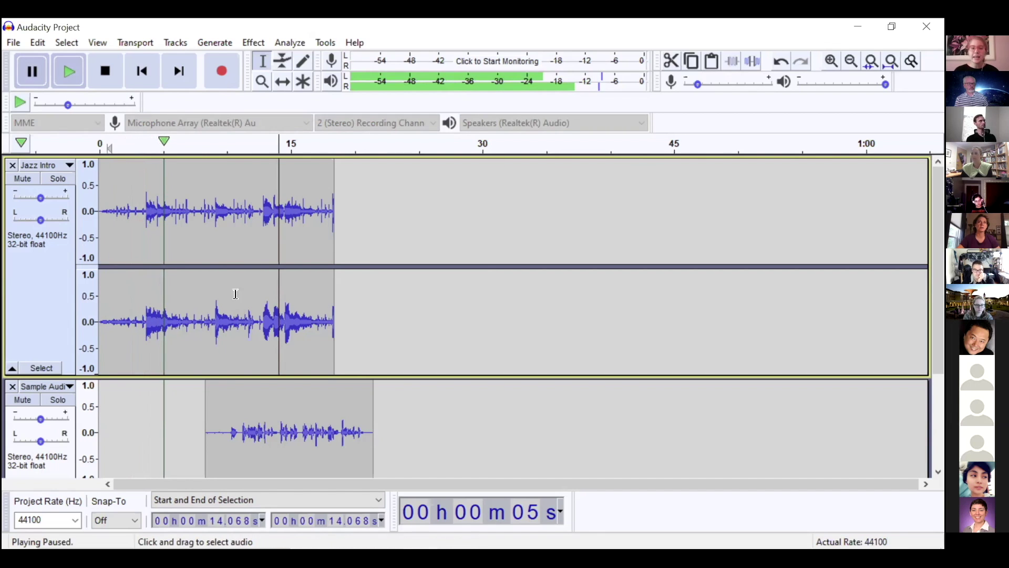
Stop the paused playback and time-shift the Sample Audio clip so it starts at about 10 seconds
scroll(246, 350, down, 2)
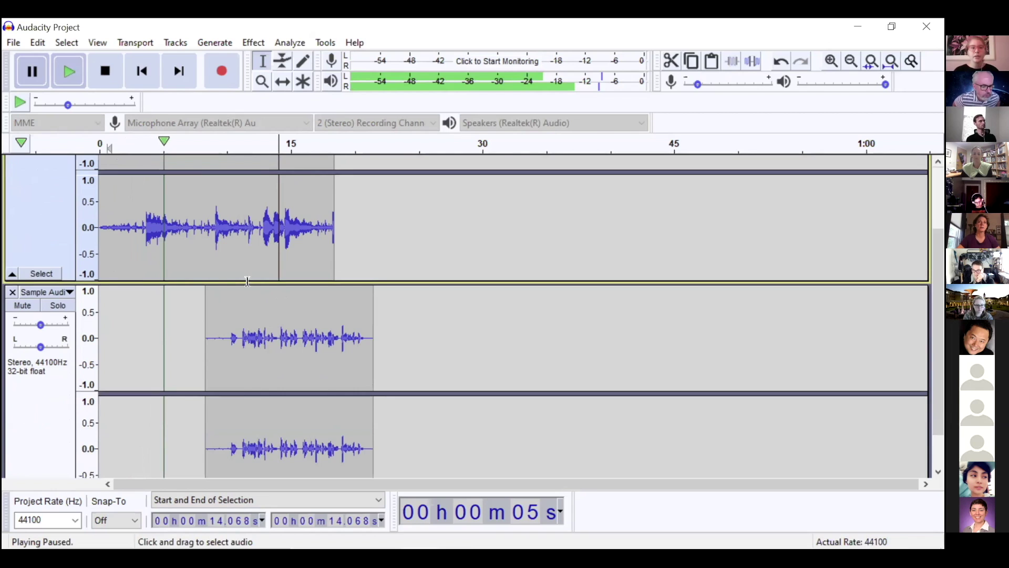
click(282, 81)
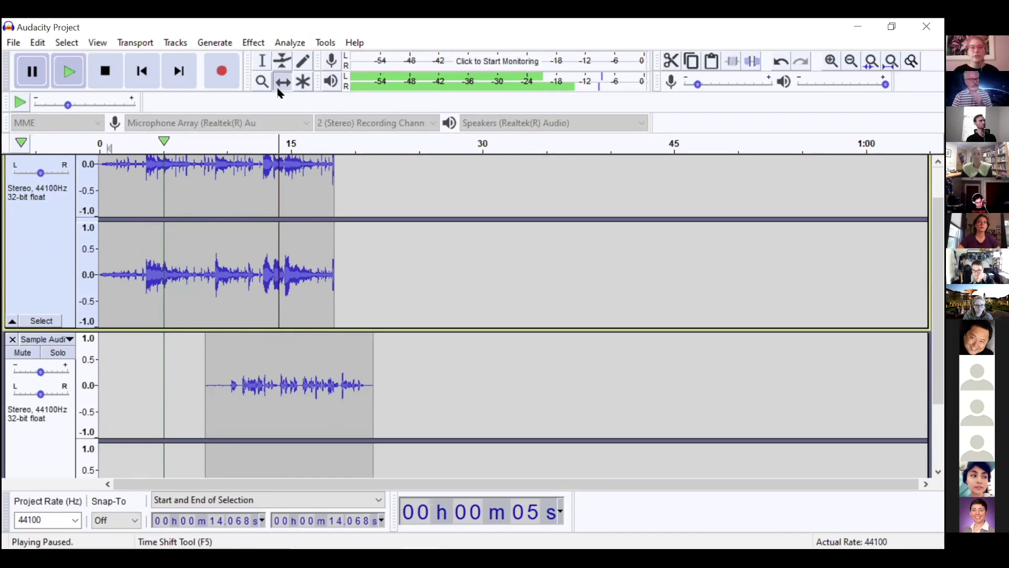
scroll(320, 264, down, 4)
click(319, 314)
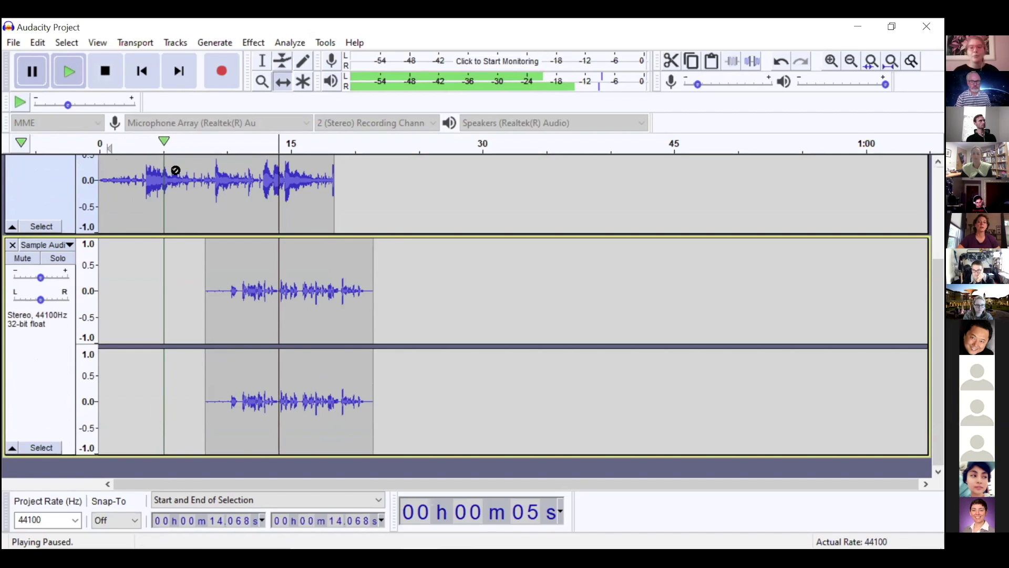
scroll(198, 244, up, 3)
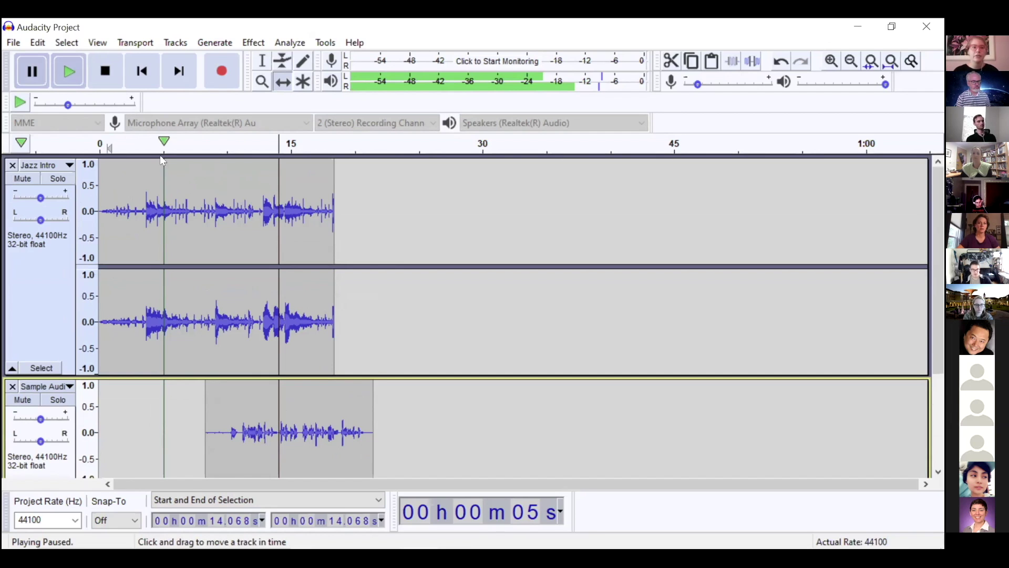
key(space)
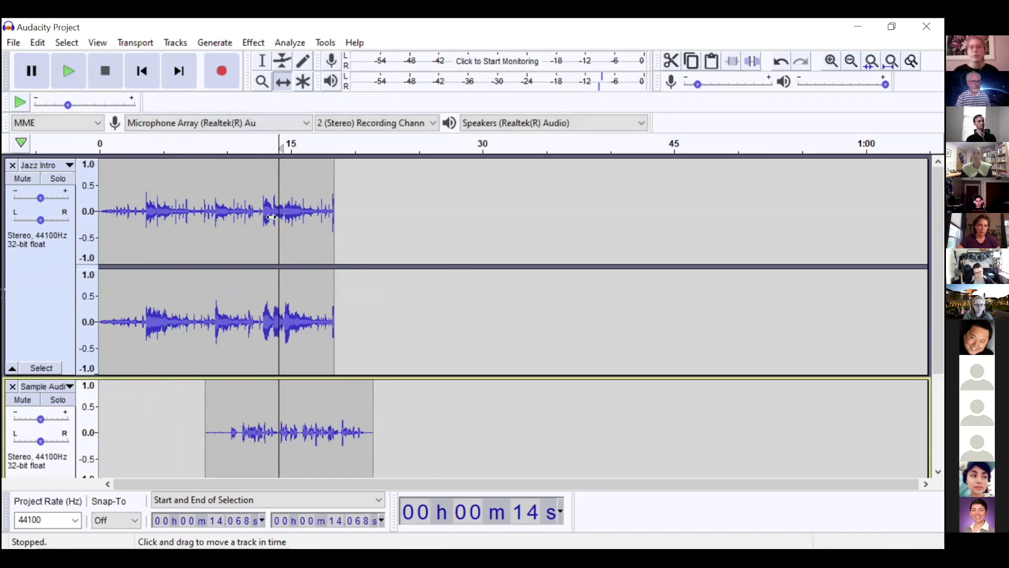
scroll(272, 217, down, 3)
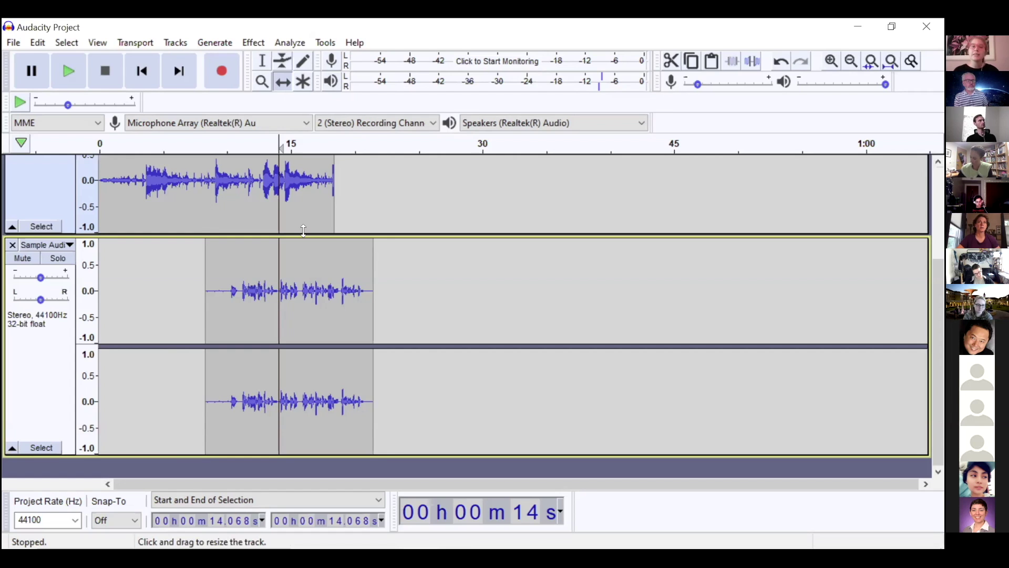
mouse_move(294, 267)
mouse_down()
mouse_move(323, 268)
mouse_move(303, 269)
mouse_move(314, 268)
mouse_up()
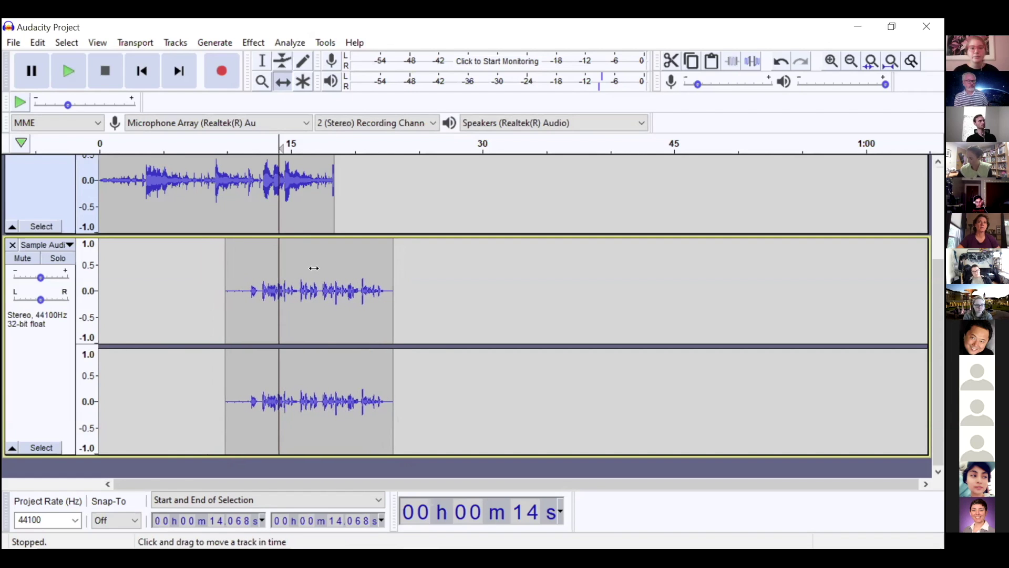
Apply Fade Out to Jazz Intro from about 10.9 seconds to the clip's end at about 18.4 seconds
scroll(321, 342, up, 3)
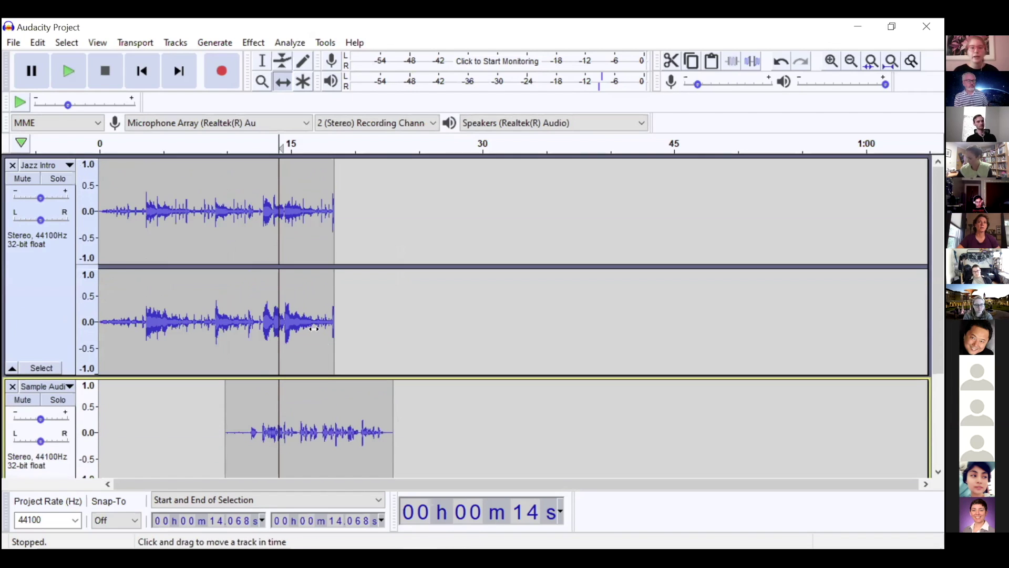
click(264, 63)
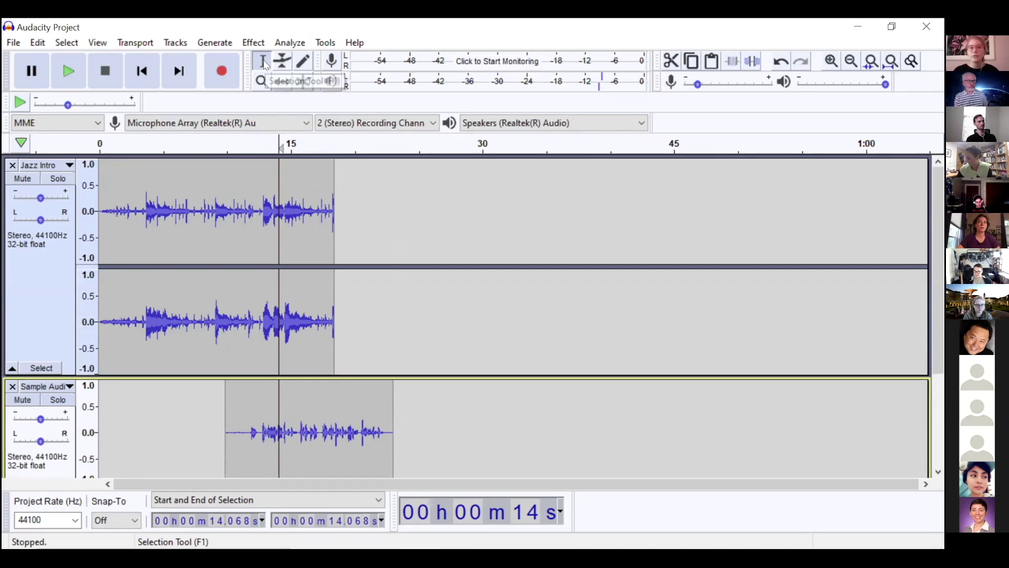
click(233, 337)
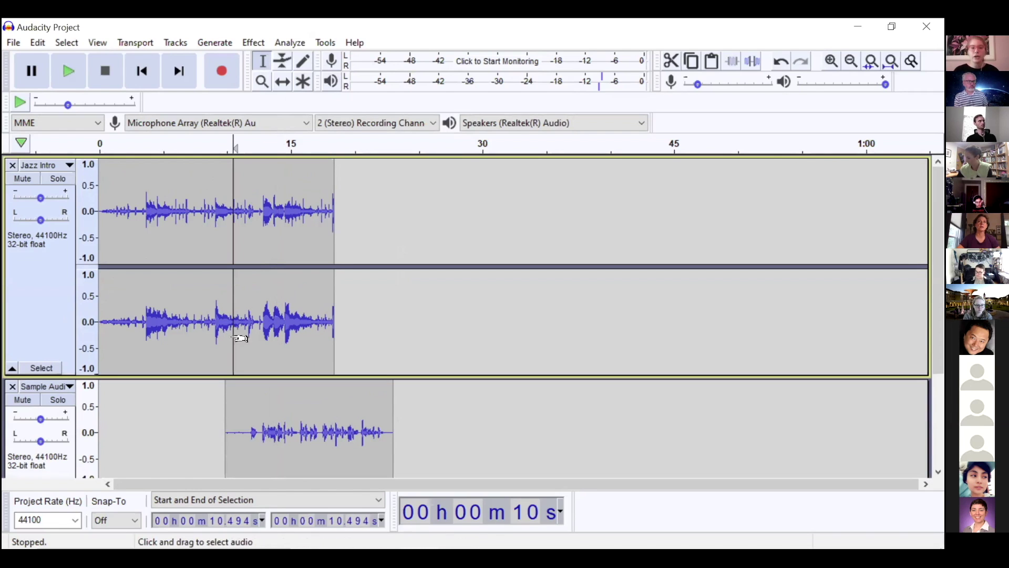
drag(238, 337, 328, 329)
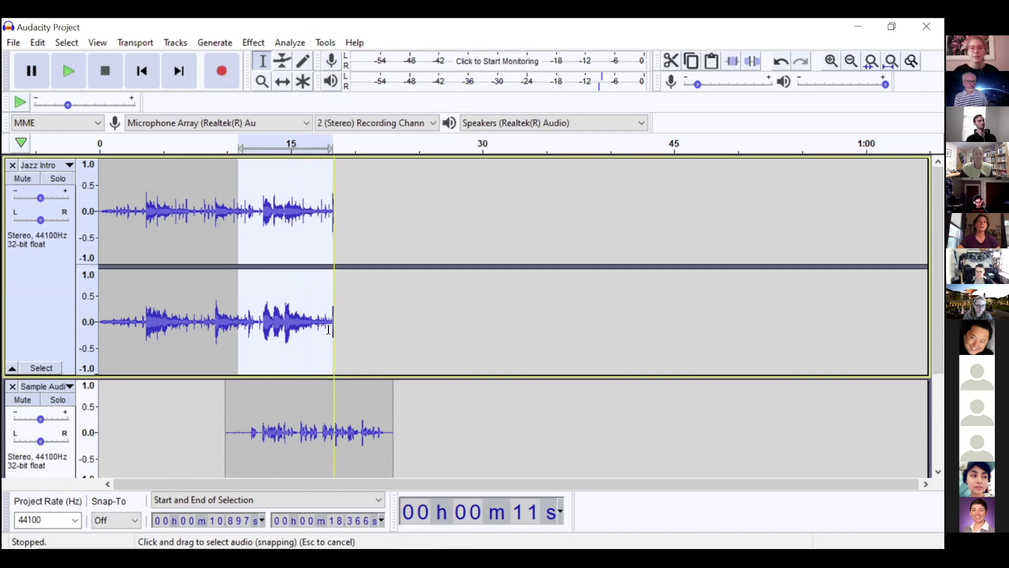
click(262, 43)
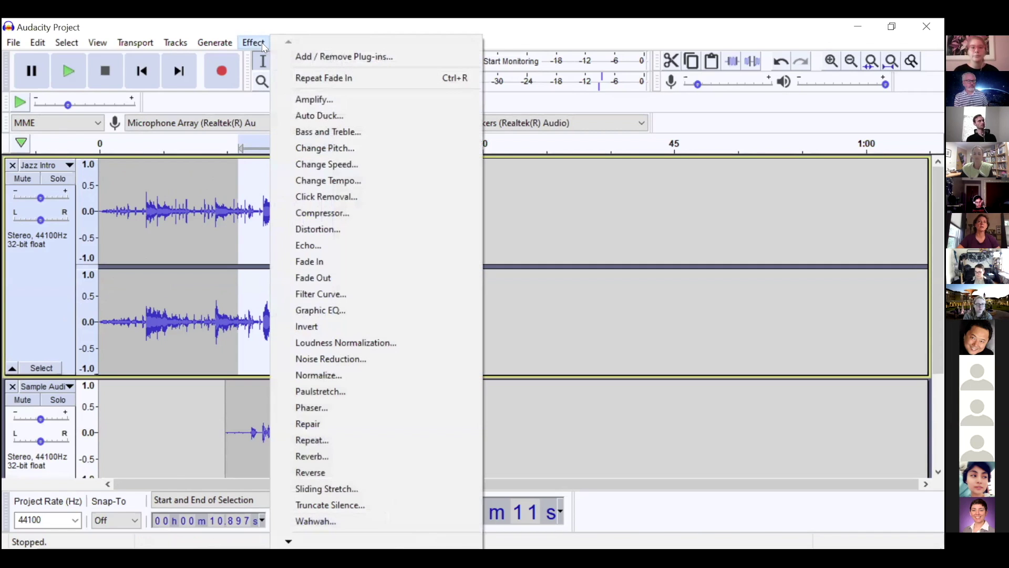
click(367, 279)
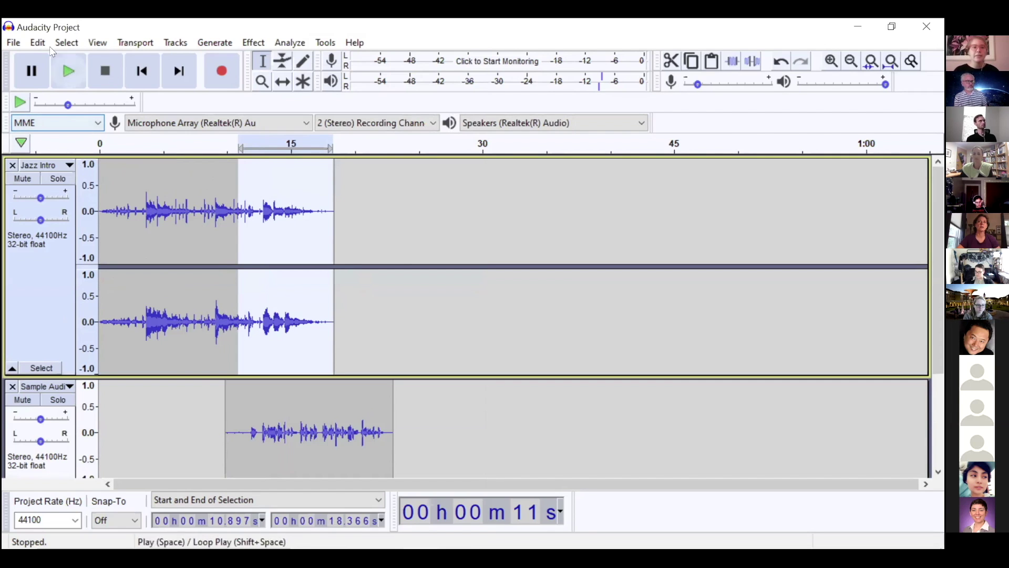
Play the project from about 7.4 seconds to hear the Jazz Intro fade-out, and stop playback
click(194, 241)
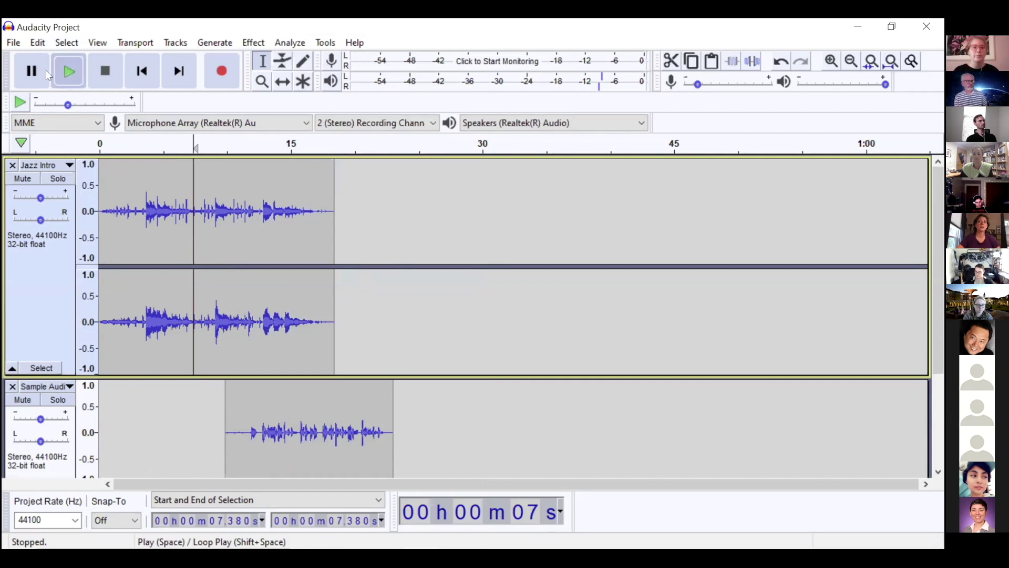
click(52, 72)
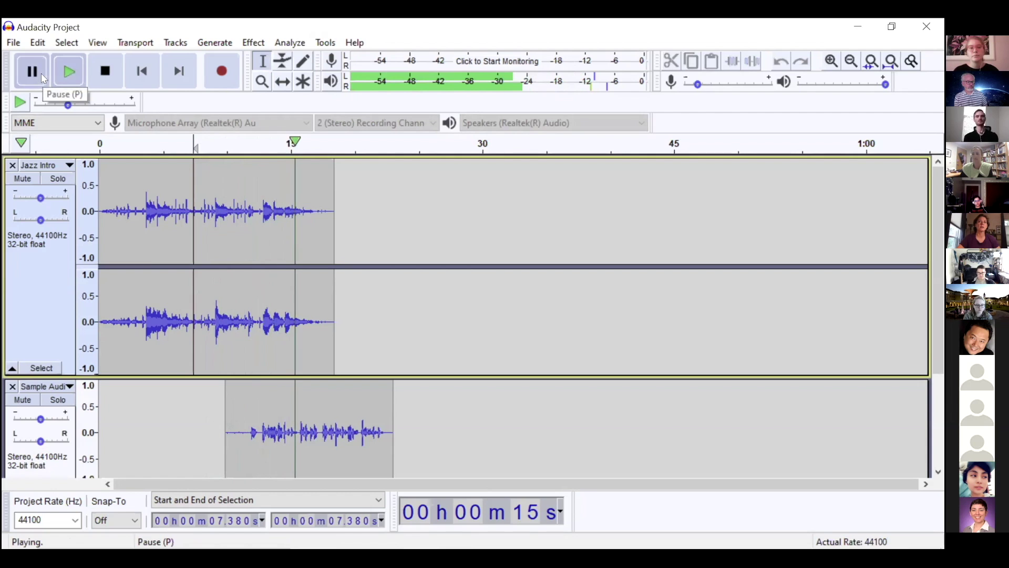
click(41, 74)
click(105, 71)
Time-shift the Sample Audio clip so it starts at about 14.6 seconds, overlapping the faded end of Jazz Intro
scroll(345, 326, down, 3)
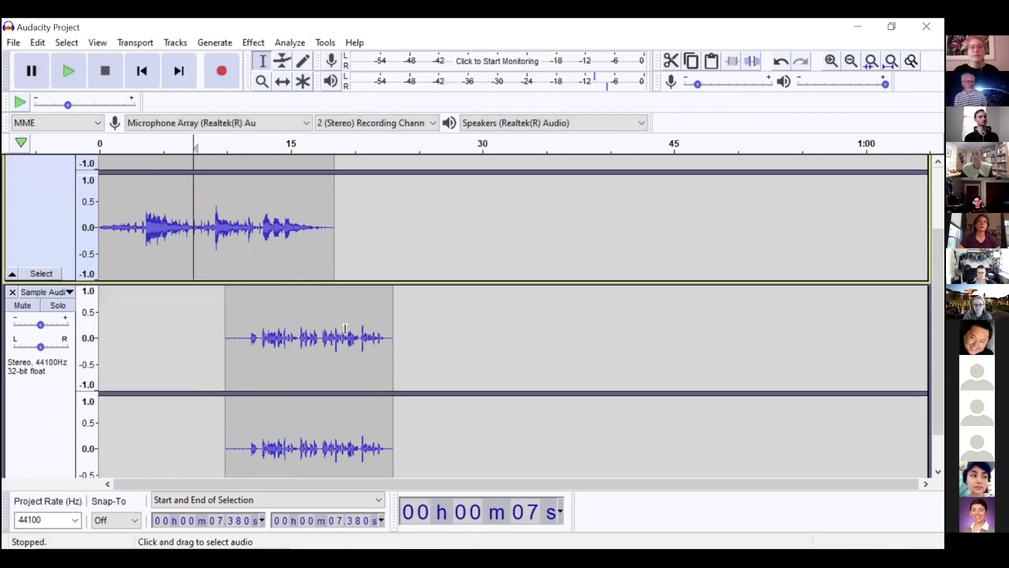
click(282, 81)
drag(298, 329, 359, 332)
scroll(507, 352, down, 2)
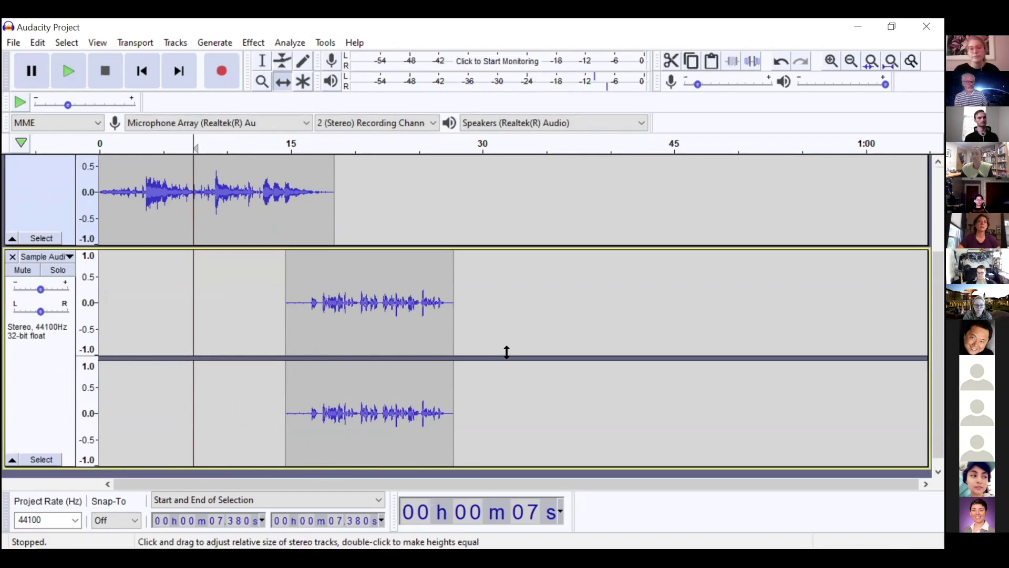
Select the whole Jazz Intro clip, 0 to about 18.4 seconds, and preview Amplify on it at 4.5 dB
scroll(478, 361, up, 5)
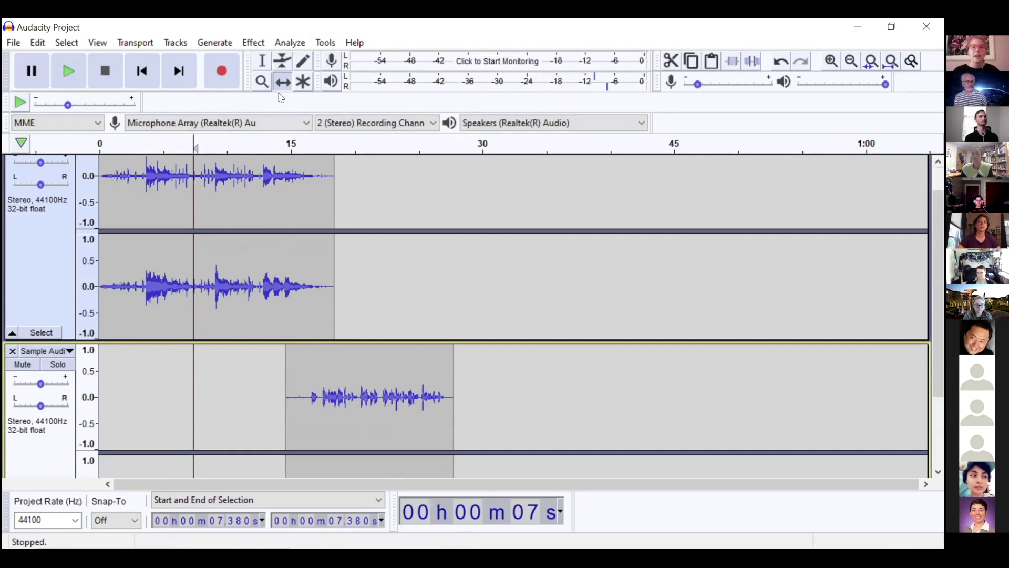
click(261, 60)
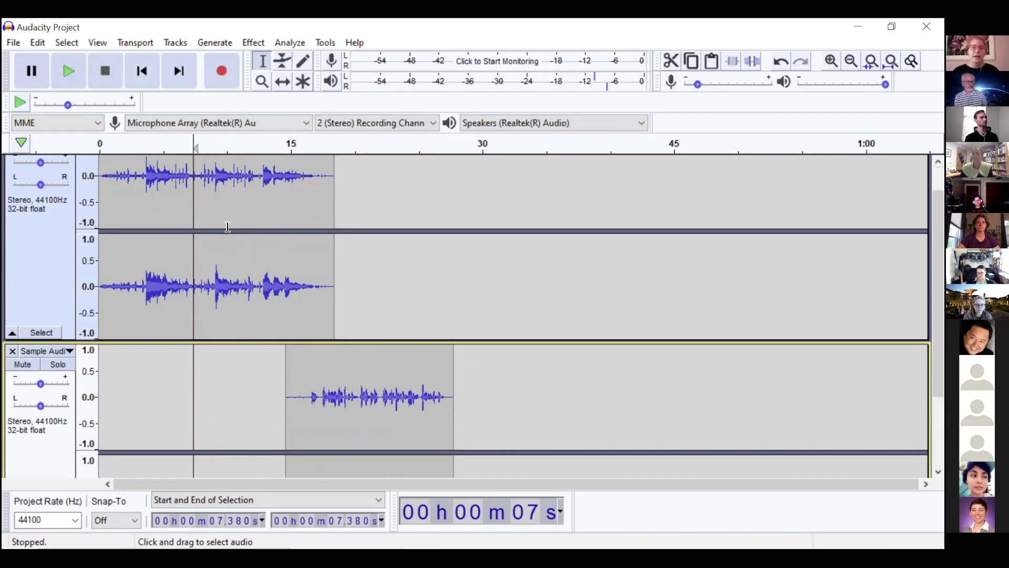
scroll(273, 266, up, 1)
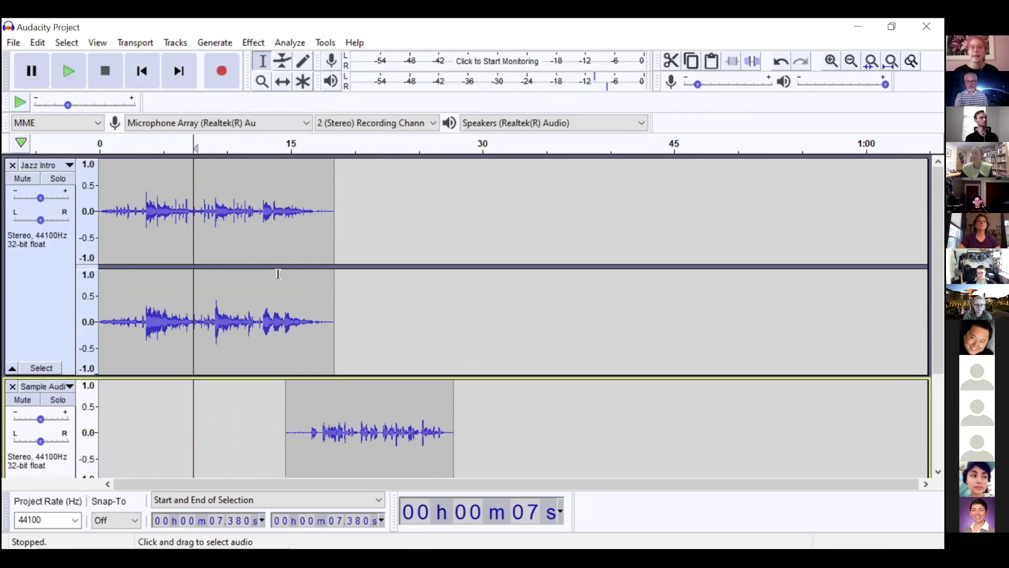
drag(327, 276, 78, 266)
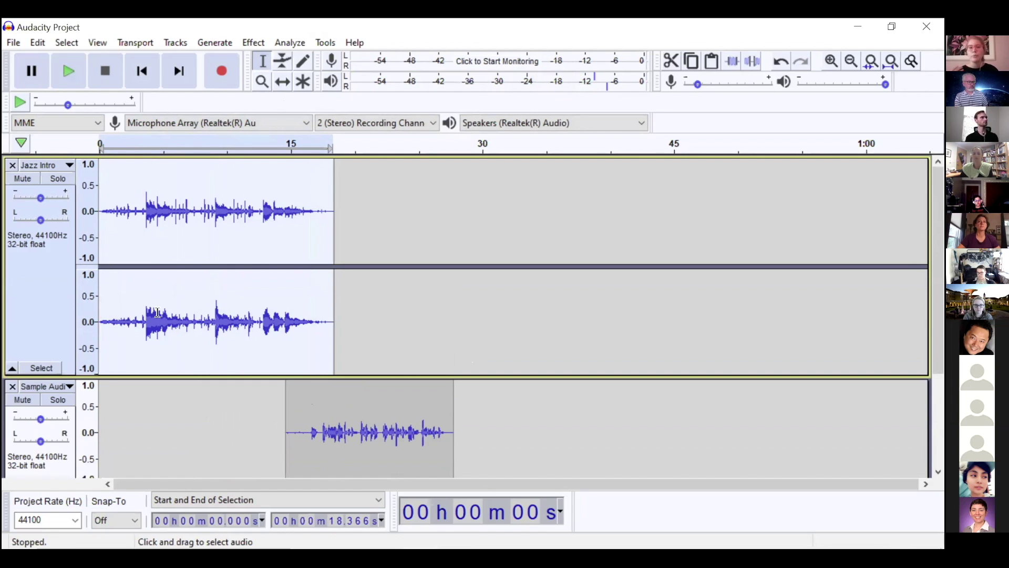
click(262, 44)
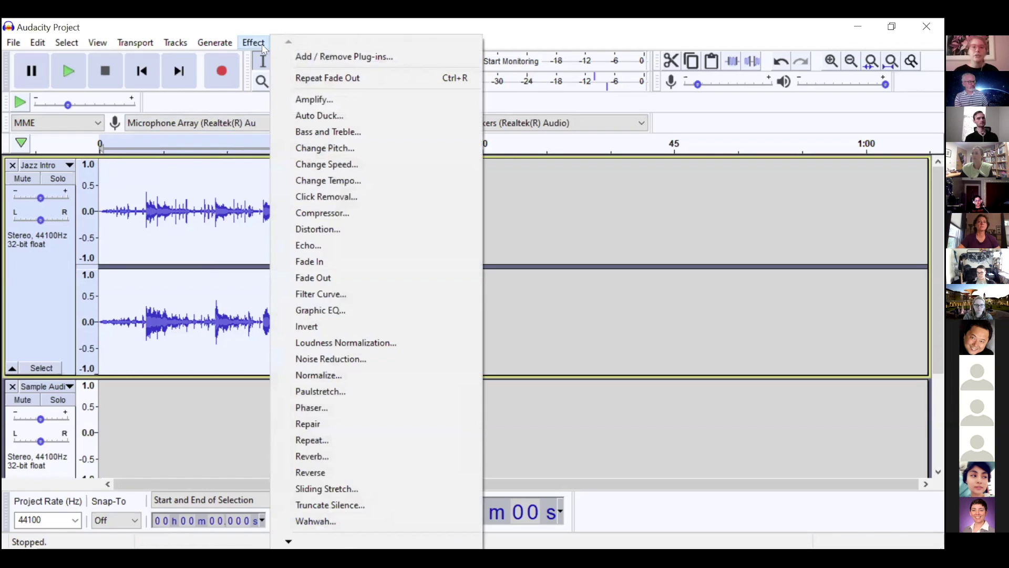
click(360, 95)
drag(487, 268, 486, 267)
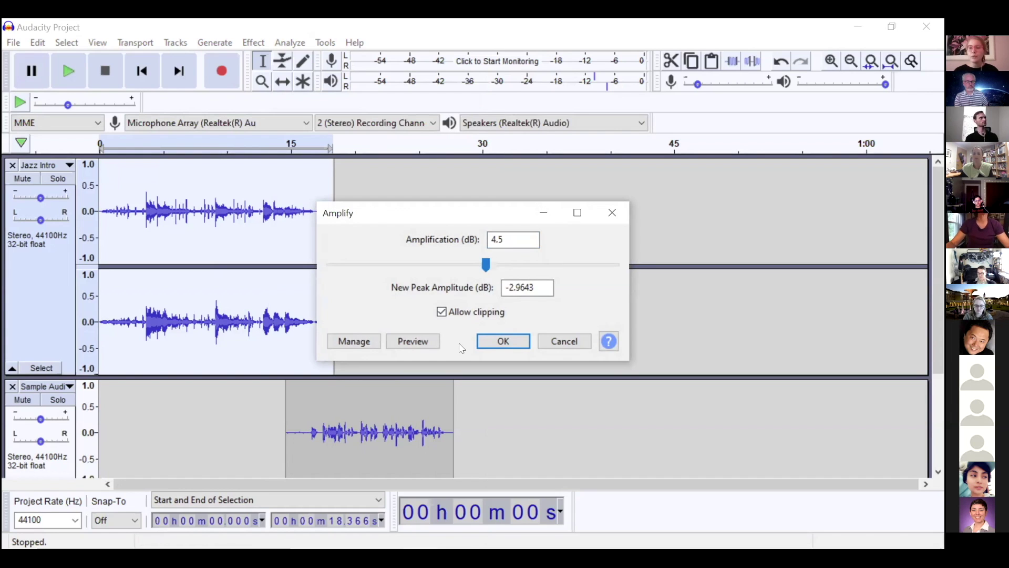
click(410, 342)
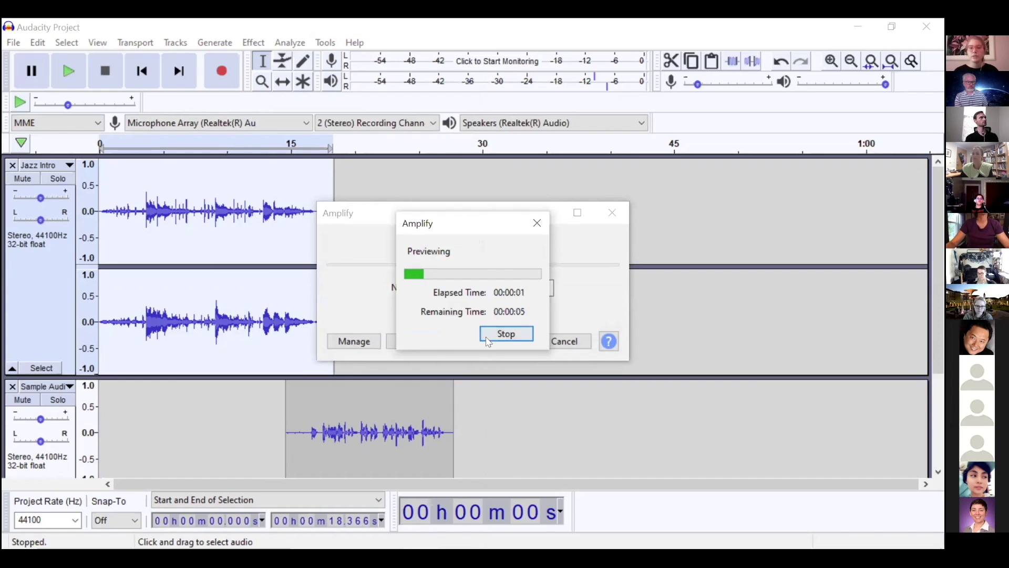
click(488, 336)
Set the amplification to -1.2 dB, preview it and apply it to the Jazz Intro clip
drag(479, 268, 474, 268)
click(422, 344)
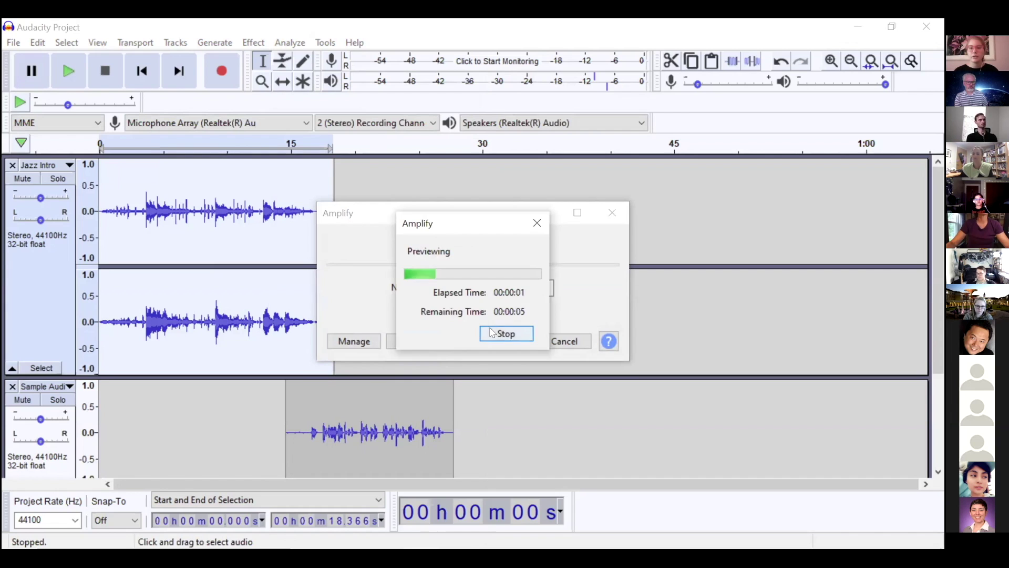
click(490, 332)
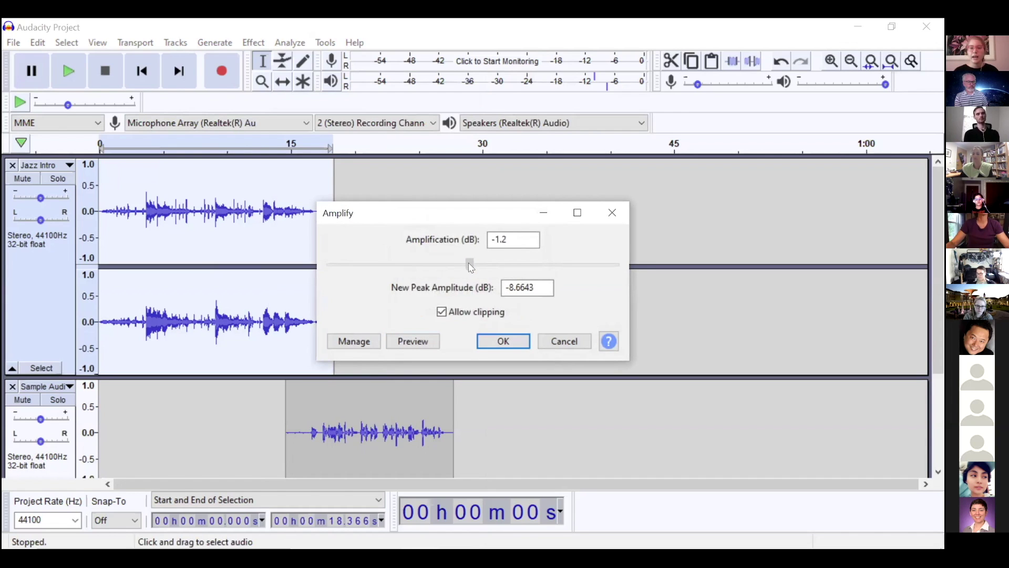
click(492, 343)
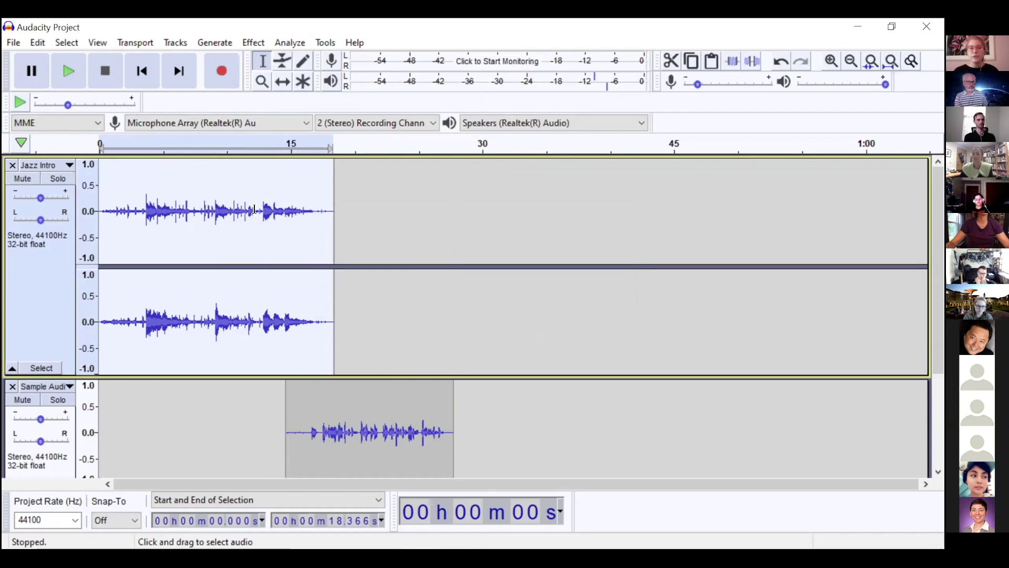
Clear the selection by placing the cursor at about 21.7 seconds, and reduce the Jazz Intro track's height
click(377, 241)
scroll(358, 305, down, 2)
scroll(341, 342, up, 2)
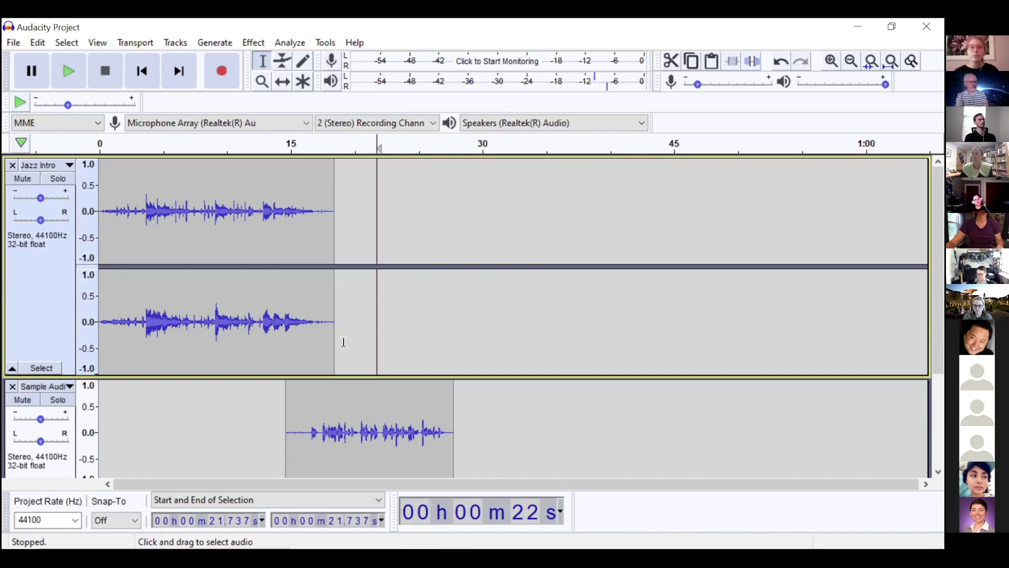
drag(343, 376, 343, 327)
scroll(343, 342, down, 3)
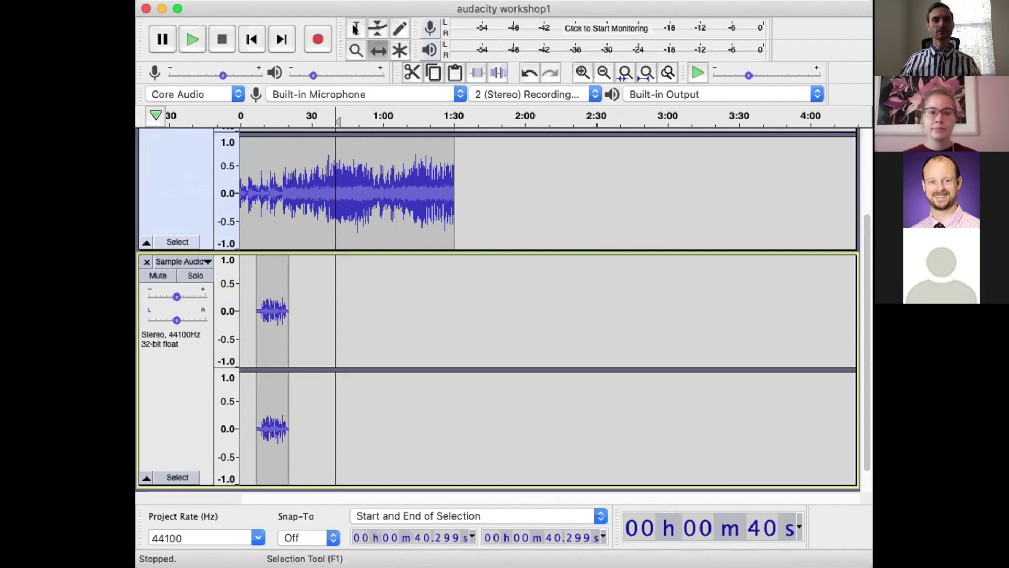
Select the Jazz Intro track from about 1.3 to 30.4 seconds and apply Auto Duck with a -15 dB duck amount and -30 dB threshold
click(356, 28)
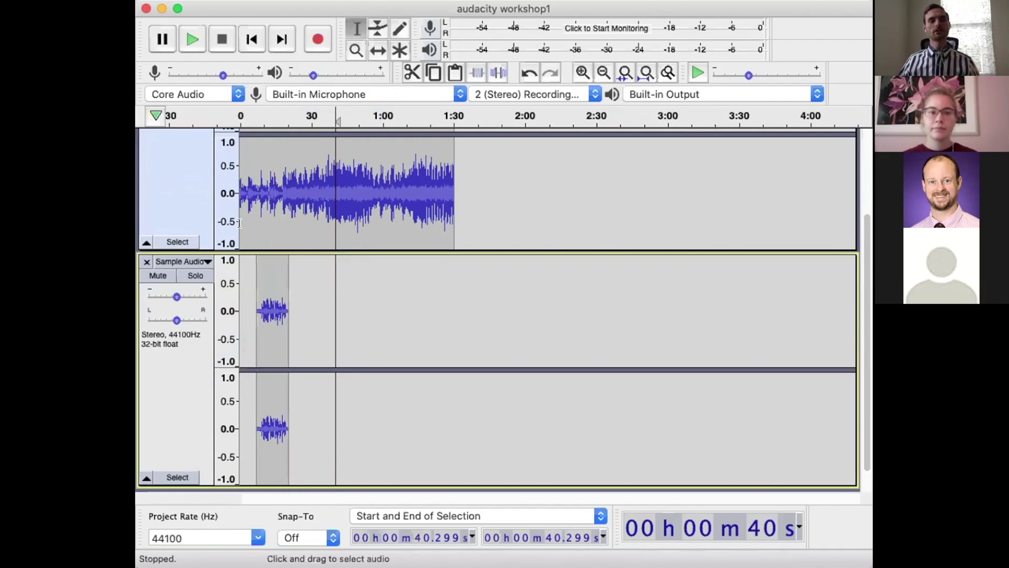
drag(244, 223, 307, 225)
scroll(307, 224, up, 3)
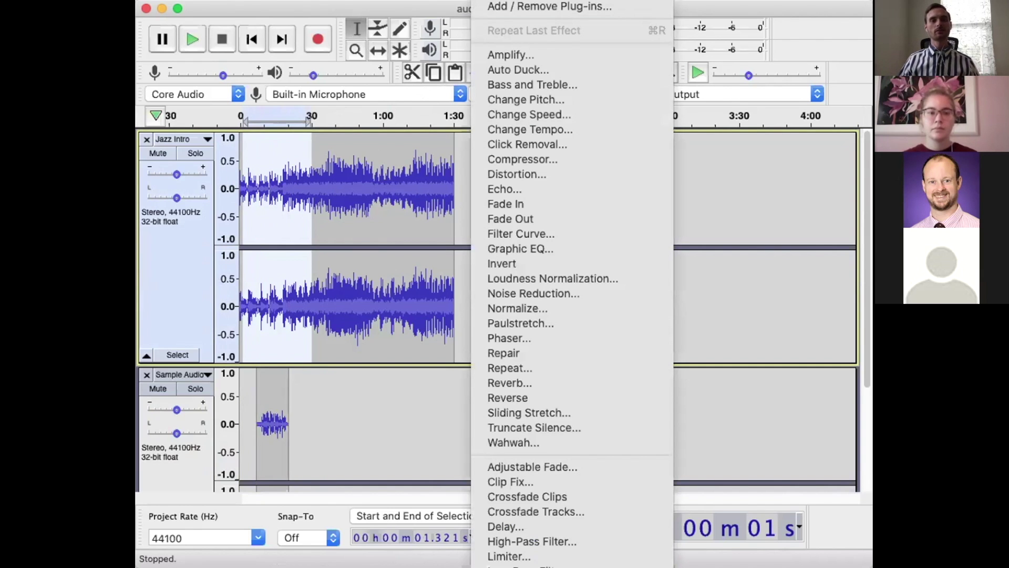
click(518, 70)
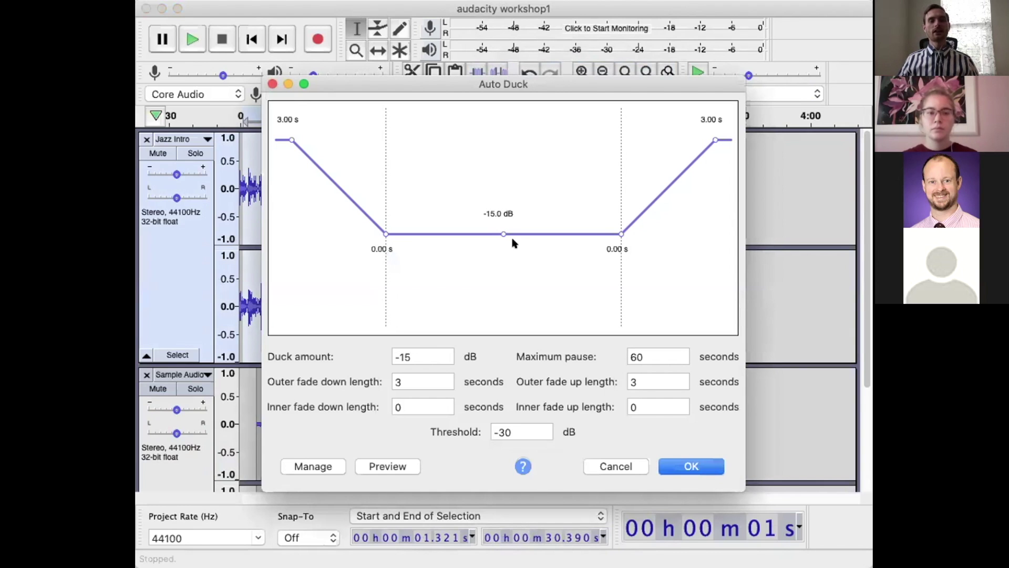
mouse_move(501, 234)
mouse_down()
mouse_move(499, 193)
mouse_move(492, 225)
mouse_up()
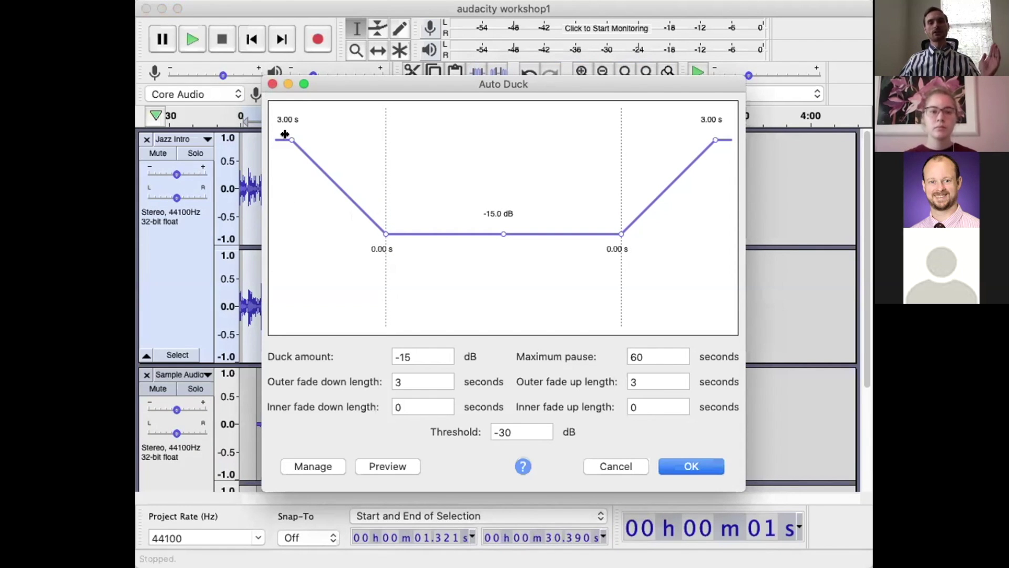
drag(285, 134, 277, 171)
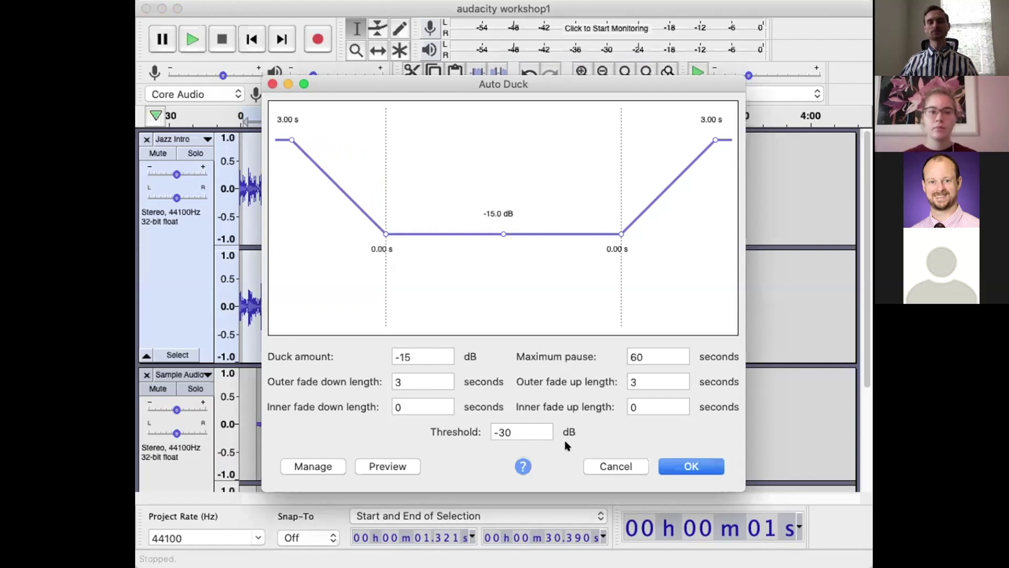
click(672, 464)
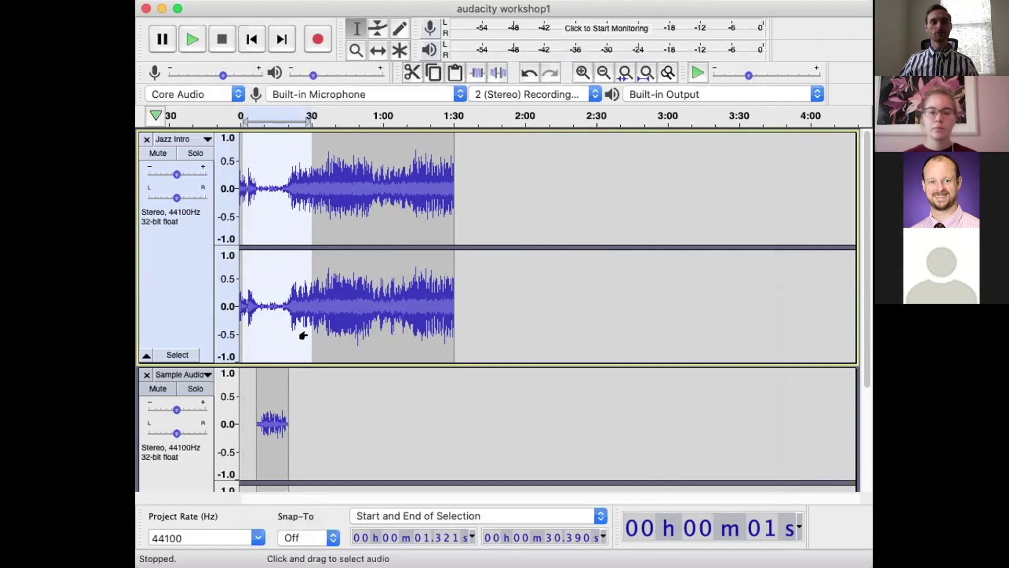
click(234, 317)
drag(234, 317, 289, 323)
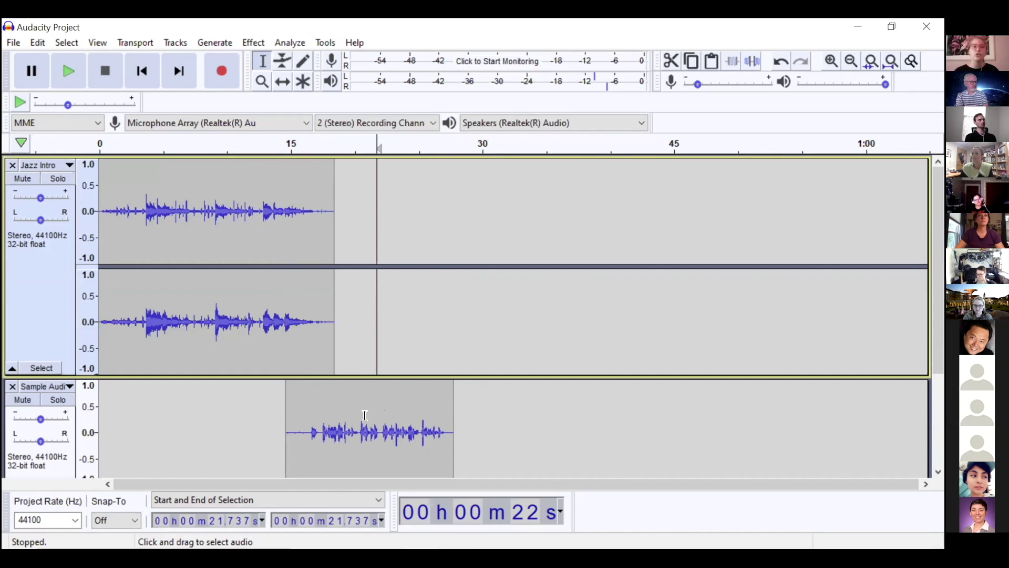
Add a new stereo track to the project that contains Jazz Intro and Sample Audio
scroll(365, 415, down, 3)
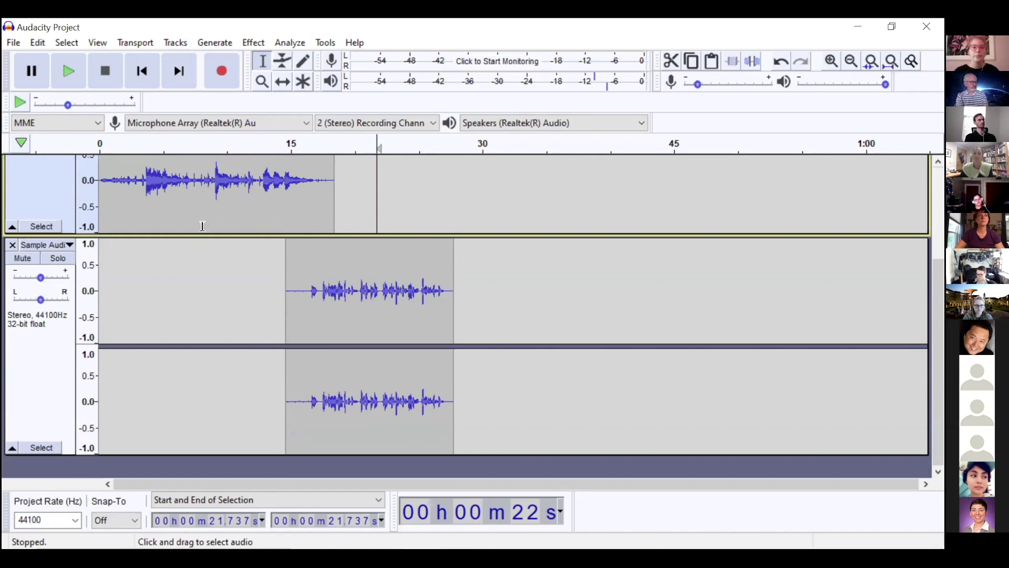
scroll(202, 226, up, 3)
click(177, 44)
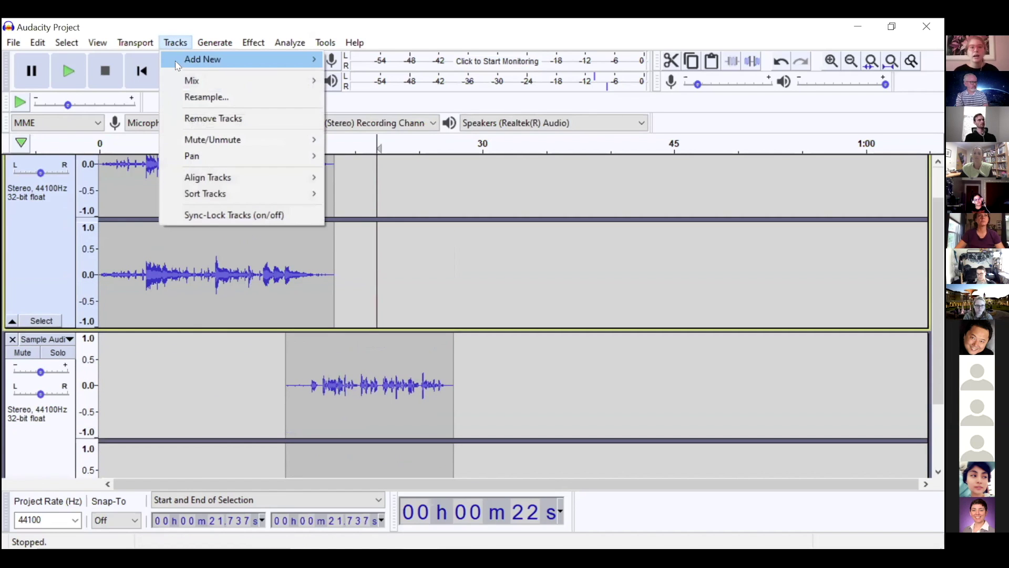
mouse_move(176, 59)
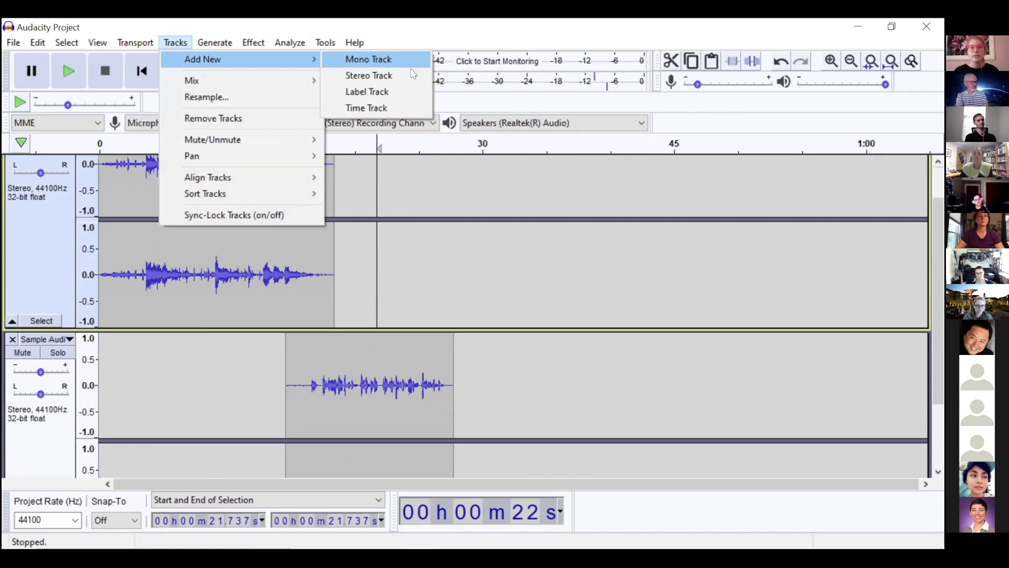
click(411, 67)
Place the cursor in the new empty track at about 27.7 seconds, snapped to the end of the Sample Audio clip
scroll(428, 314, up, 3)
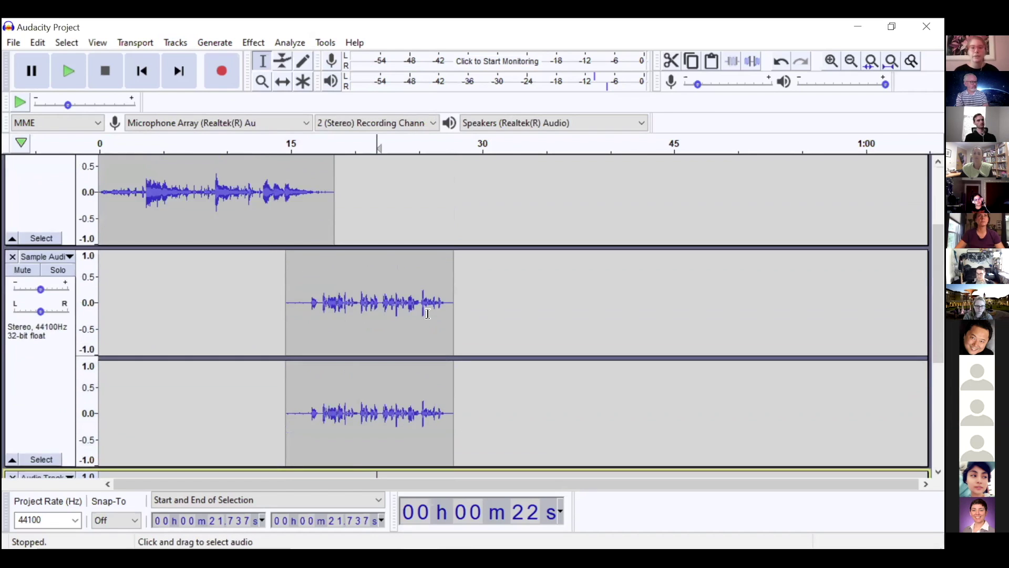
scroll(427, 314, up, 1)
scroll(464, 321, down, 3)
click(469, 323)
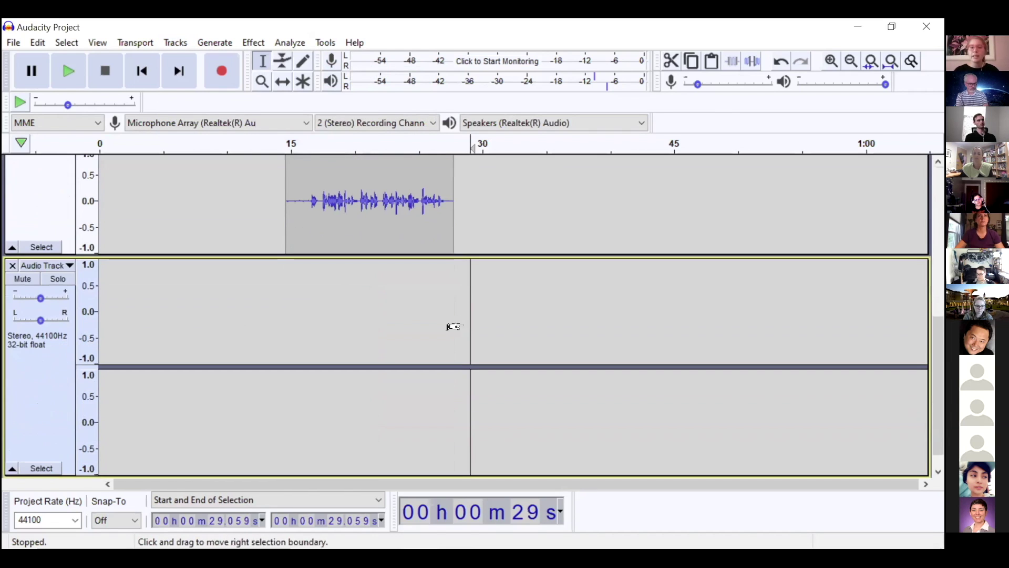
click(460, 322)
click(448, 320)
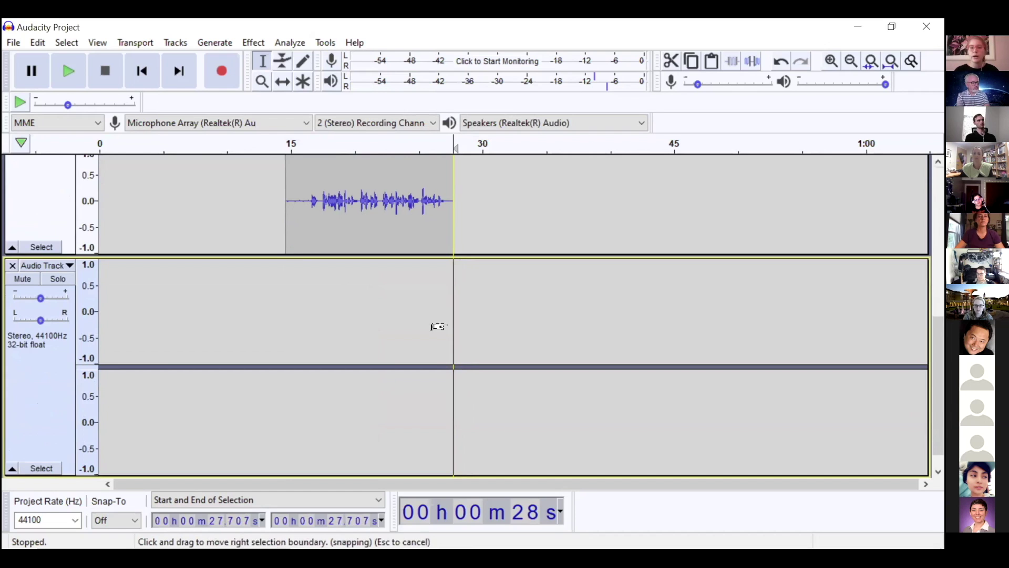
scroll(455, 343, up, 7)
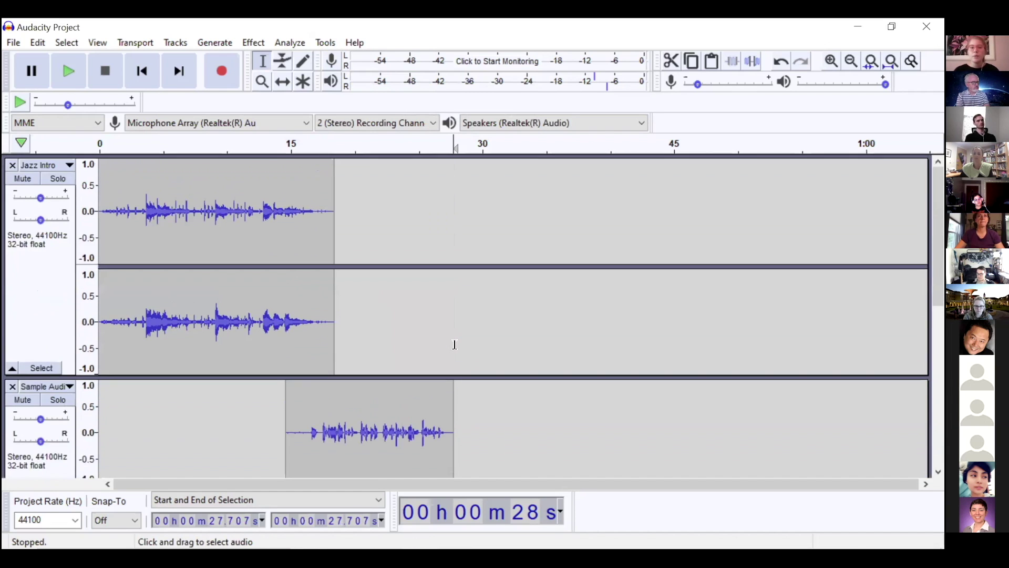
scroll(454, 343, down, 4)
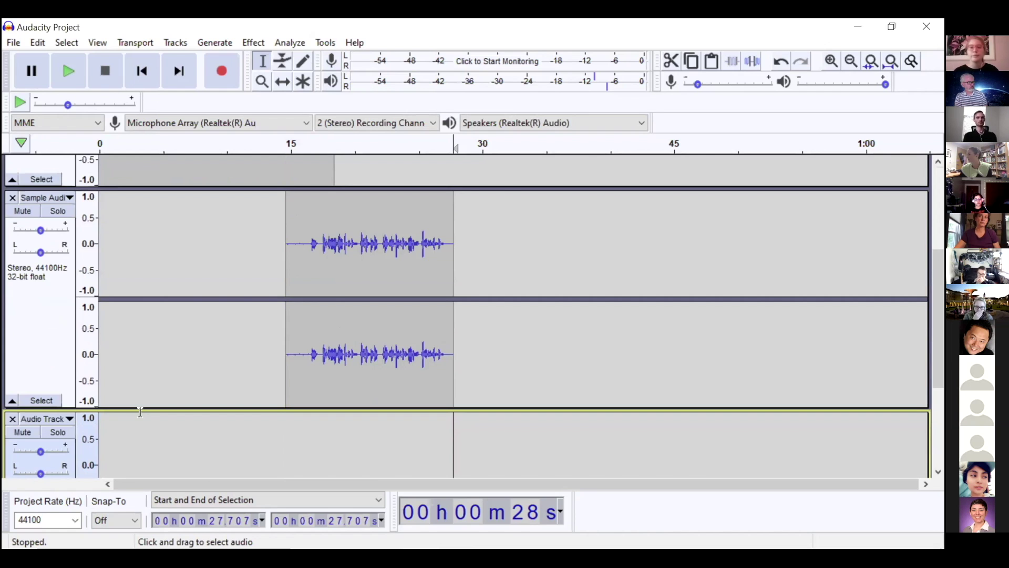
Play the Sample Audio clip from about 24.4 seconds, pausing and stopping just before its end
click(393, 301)
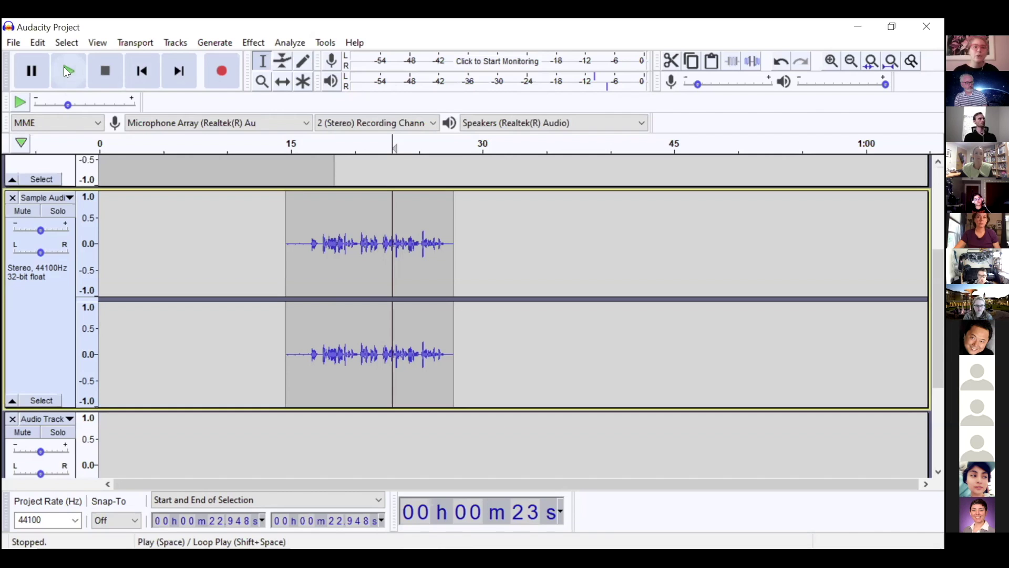
click(411, 271)
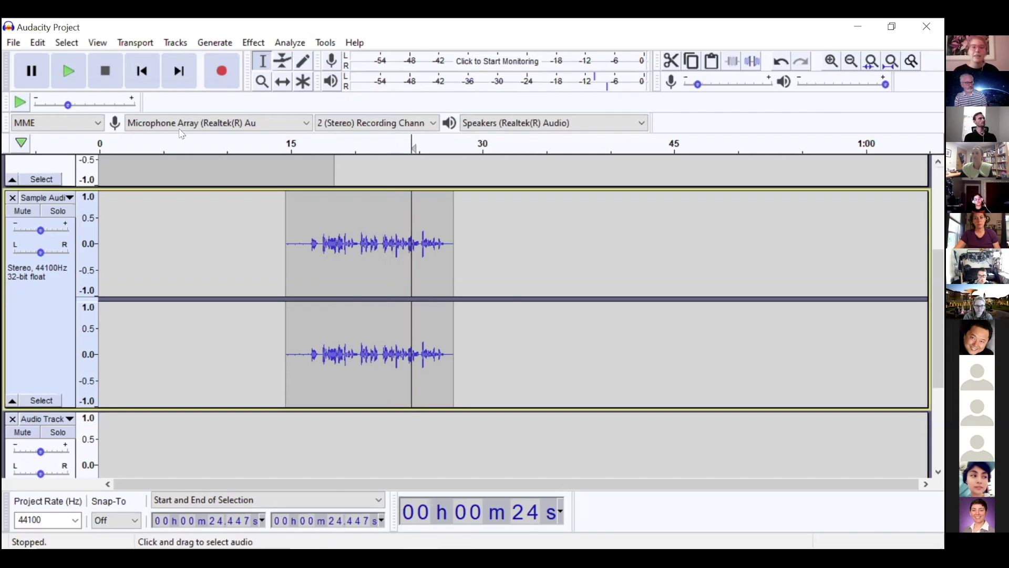
click(70, 79)
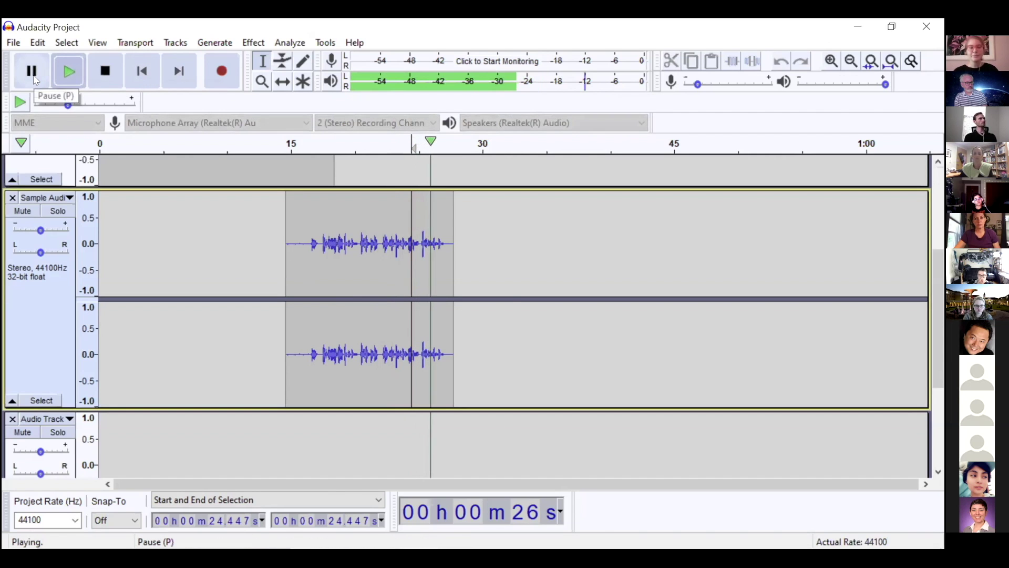
click(33, 73)
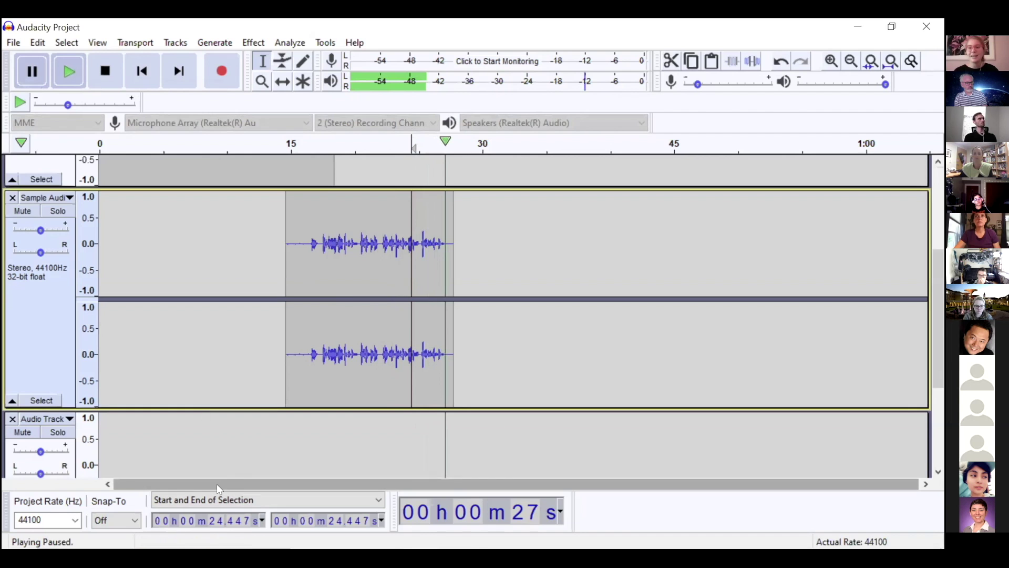
click(103, 74)
Record about 10 seconds of voice into the new track, starting at about 27.7 seconds where the Sample Audio clip ends
scroll(413, 377, down, 5)
click(458, 329)
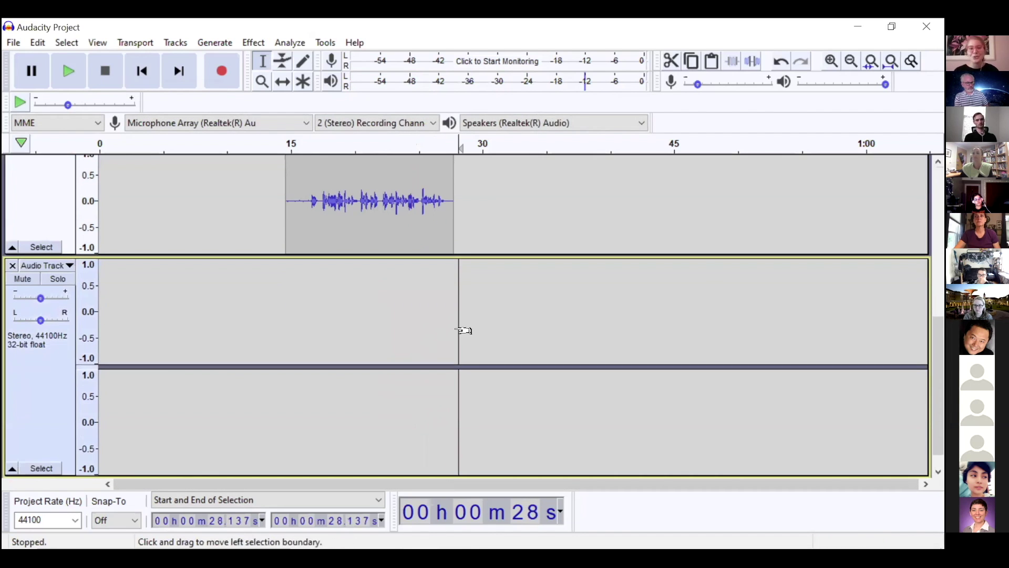
scroll(468, 413, down, 2)
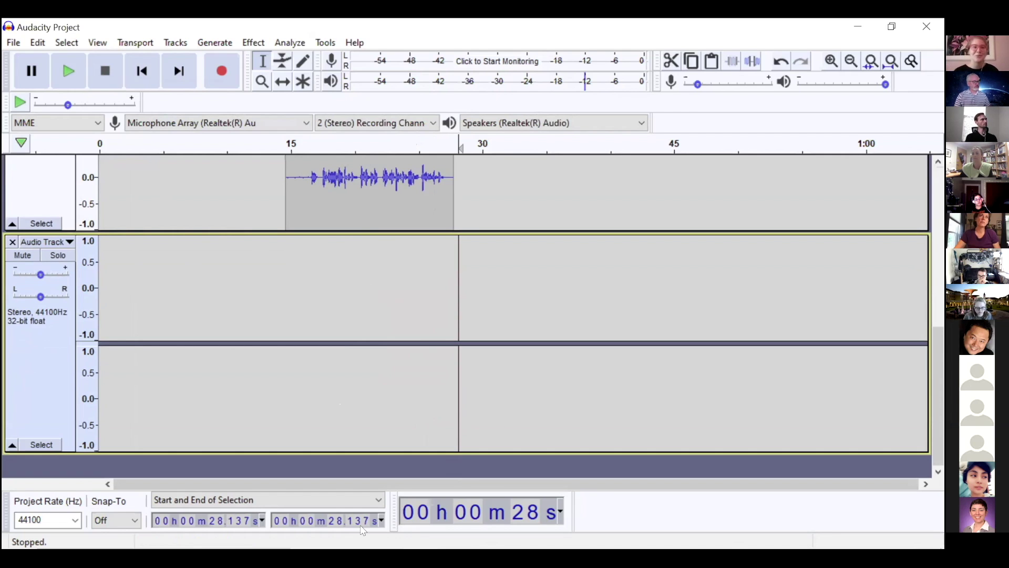
click(454, 266)
click(210, 59)
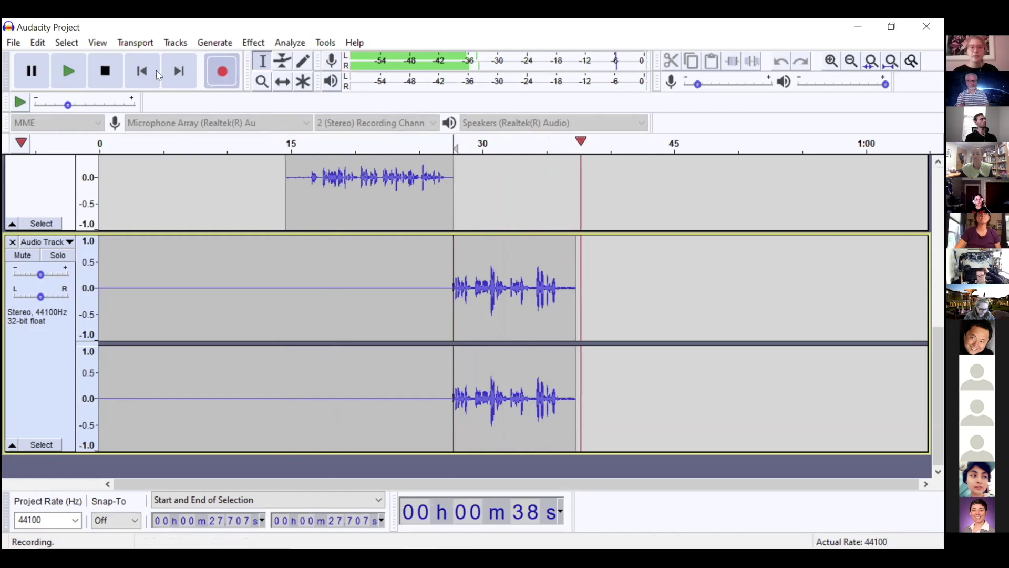
click(105, 71)
Check the available recording and playback devices, keeping Microphone Array (Realtek(R) Au) for recording and Speakers (Realtek(R) Audio) for playback
click(532, 374)
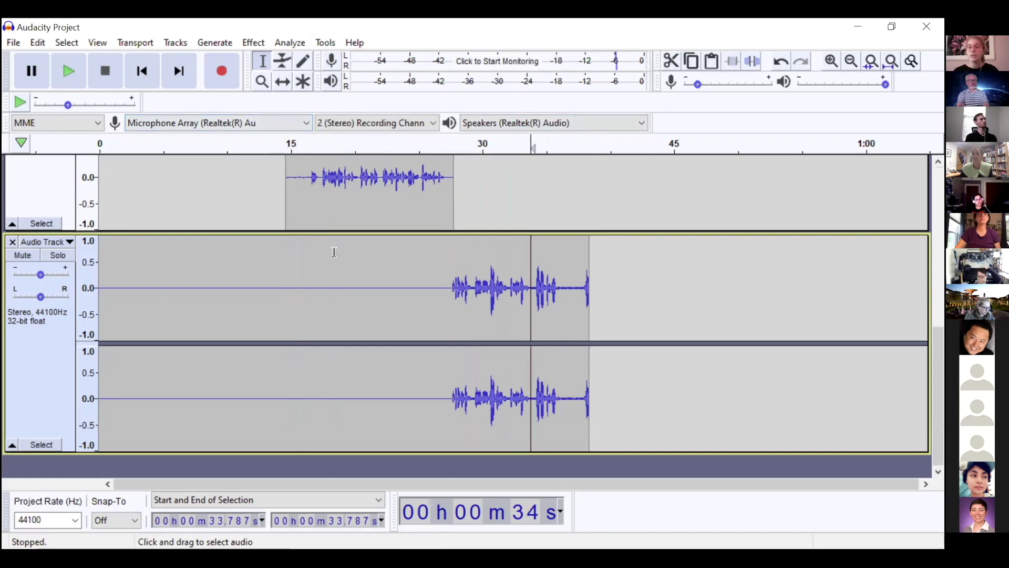
click(448, 336)
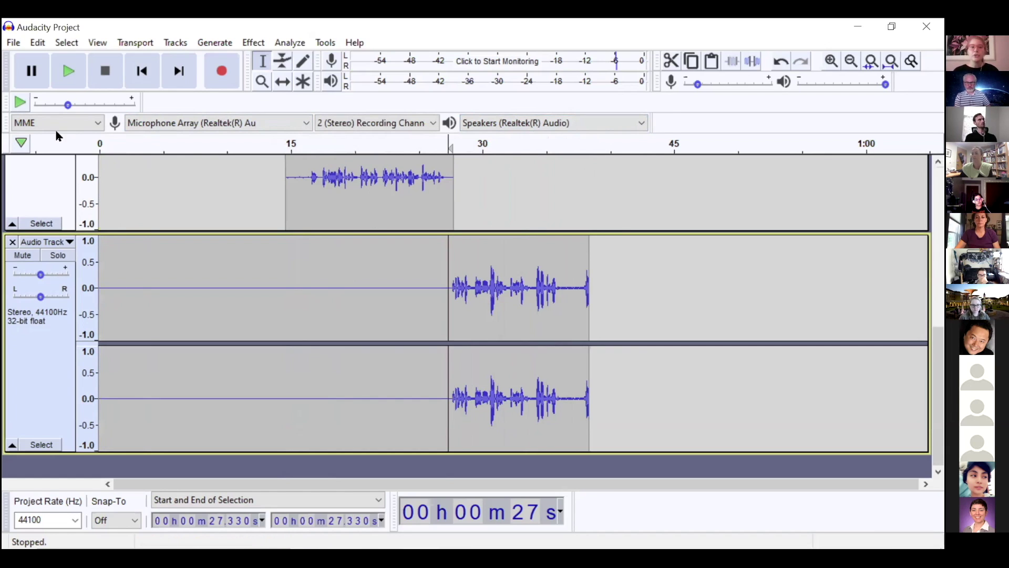
click(188, 127)
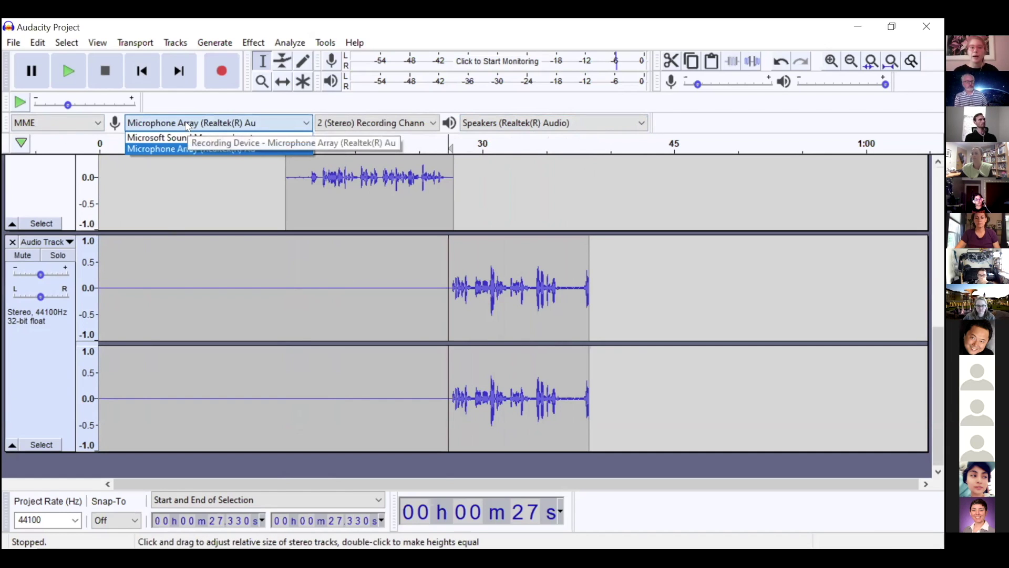
click(189, 147)
click(562, 117)
click(562, 116)
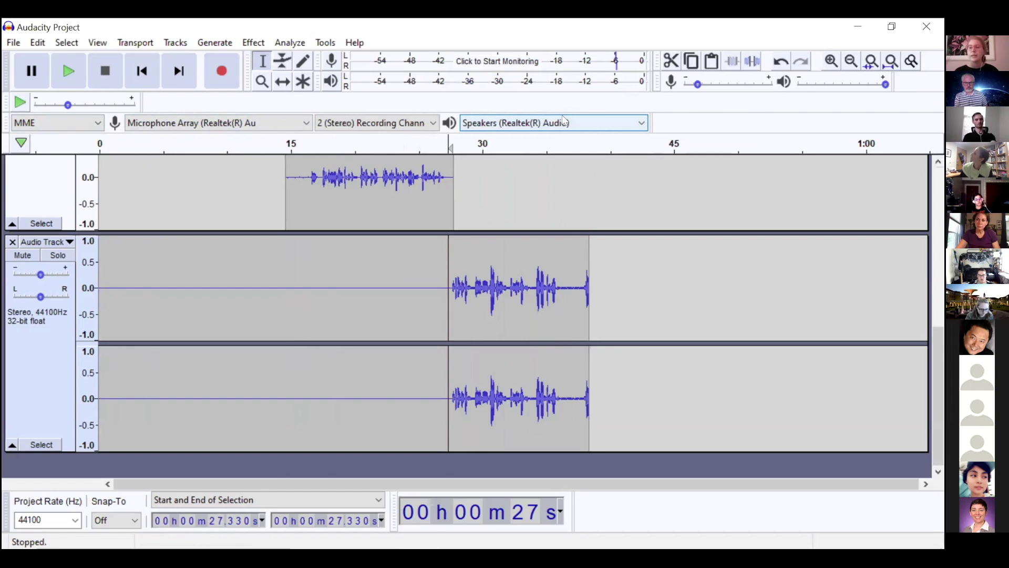
click(563, 117)
click(562, 117)
click(305, 122)
click(304, 123)
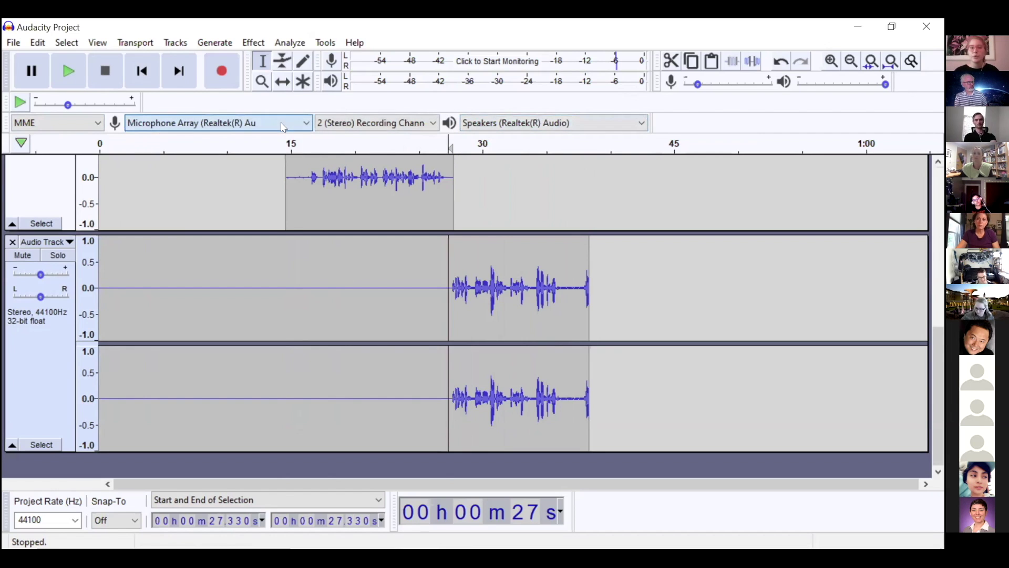
Play the new voice recording from about 28.7 seconds and pause it shortly after
click(466, 367)
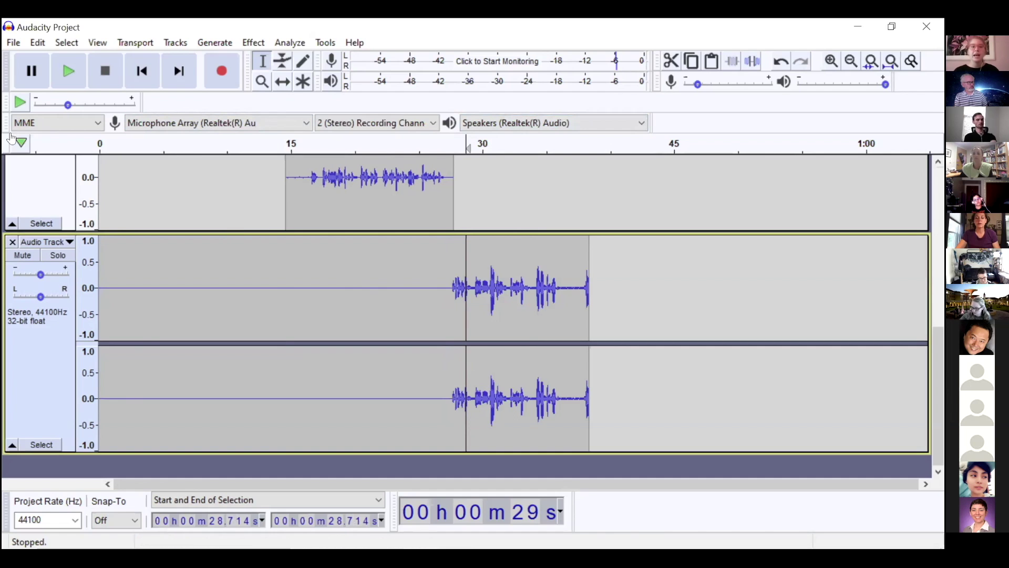
click(69, 74)
click(30, 73)
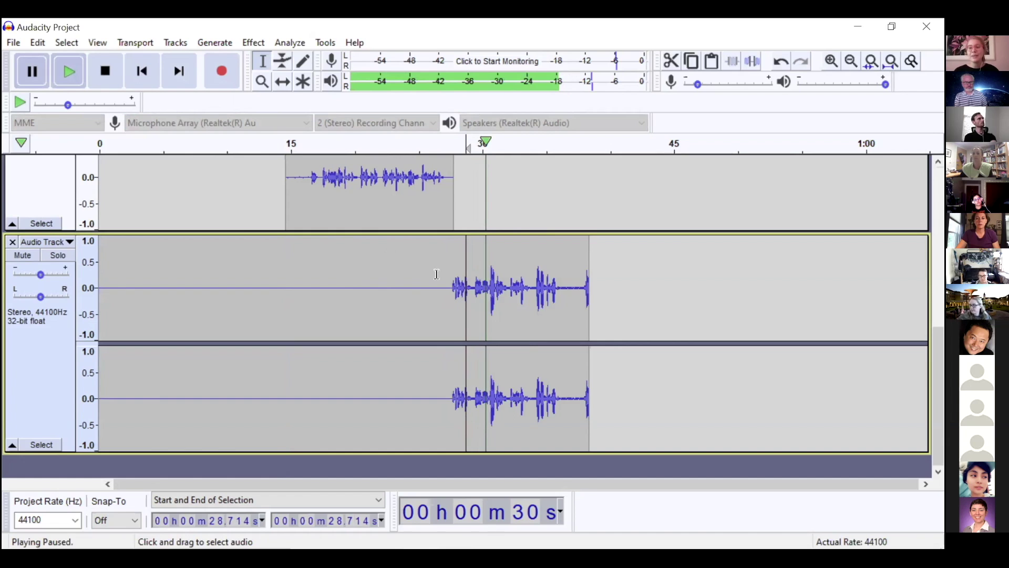
scroll(612, 361, up, 3)
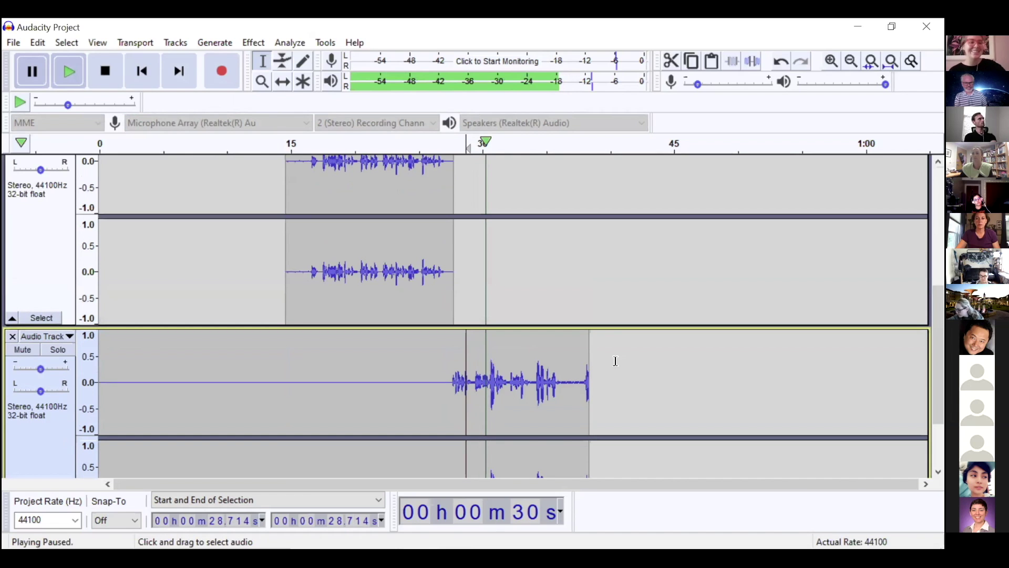
scroll(615, 361, down, 3)
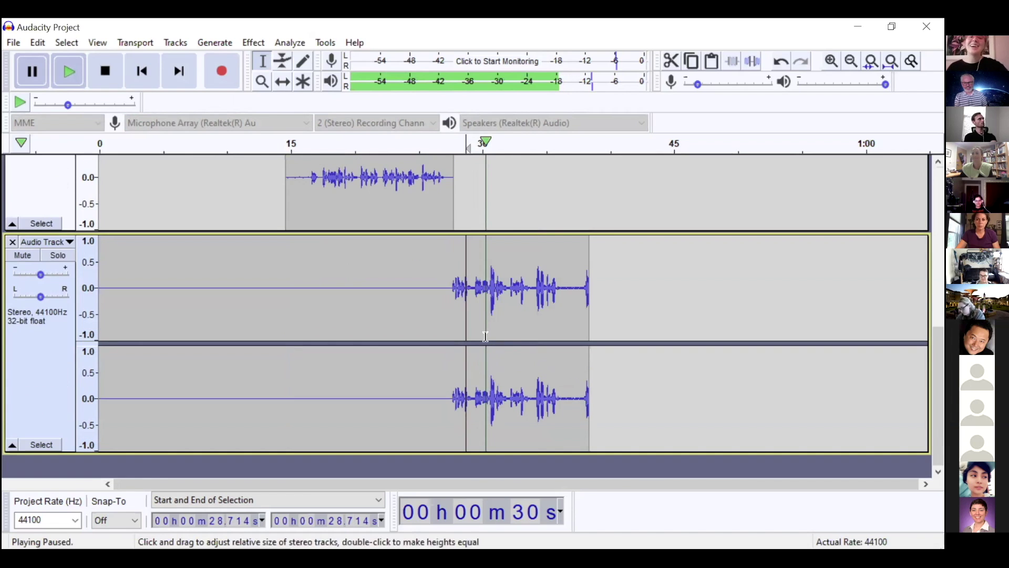
Delete the silent stretch before the voice in the new track, from 0 to about 27.7 seconds
click(438, 327)
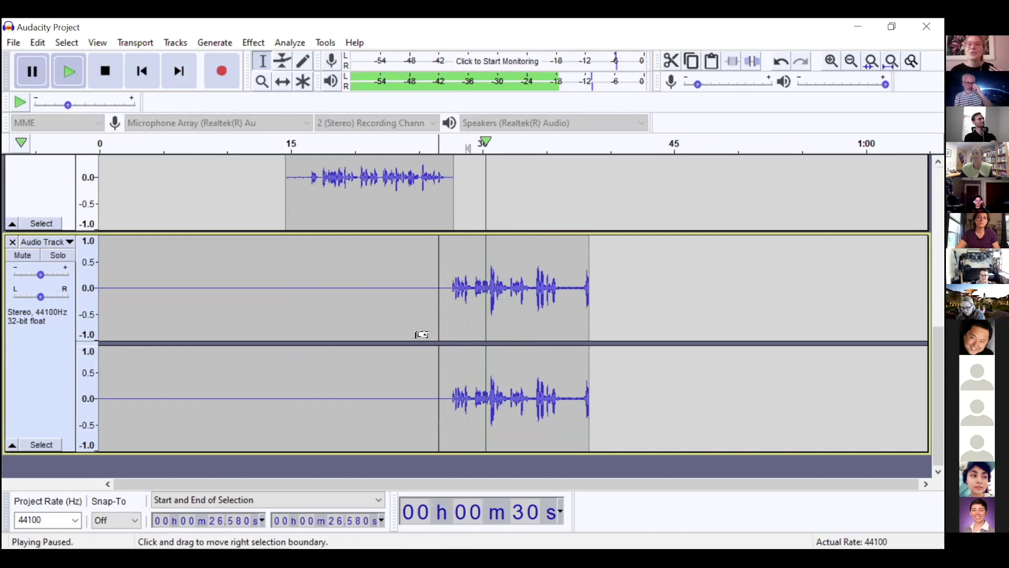
drag(453, 333, 84, 318)
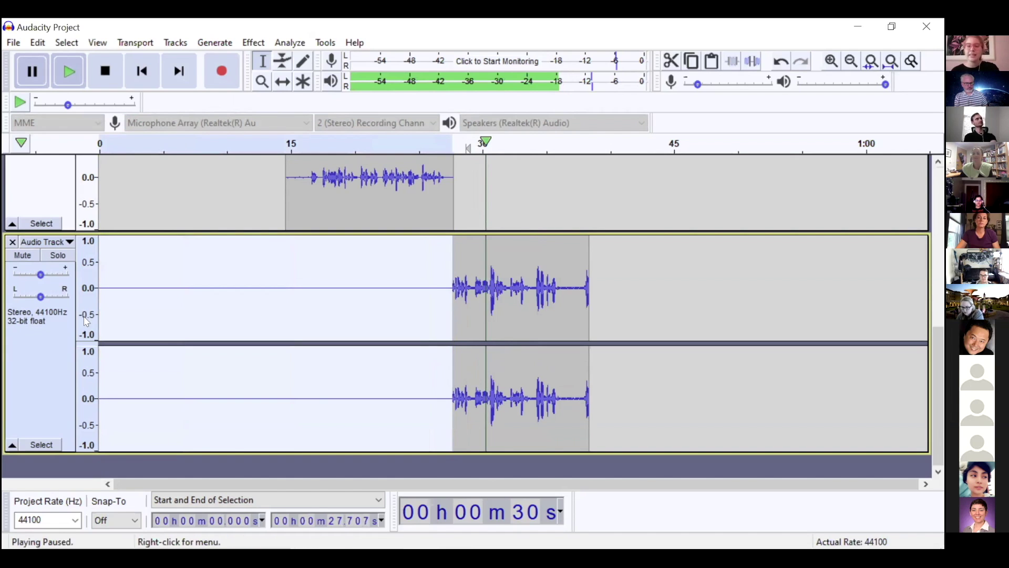
key(Delete)
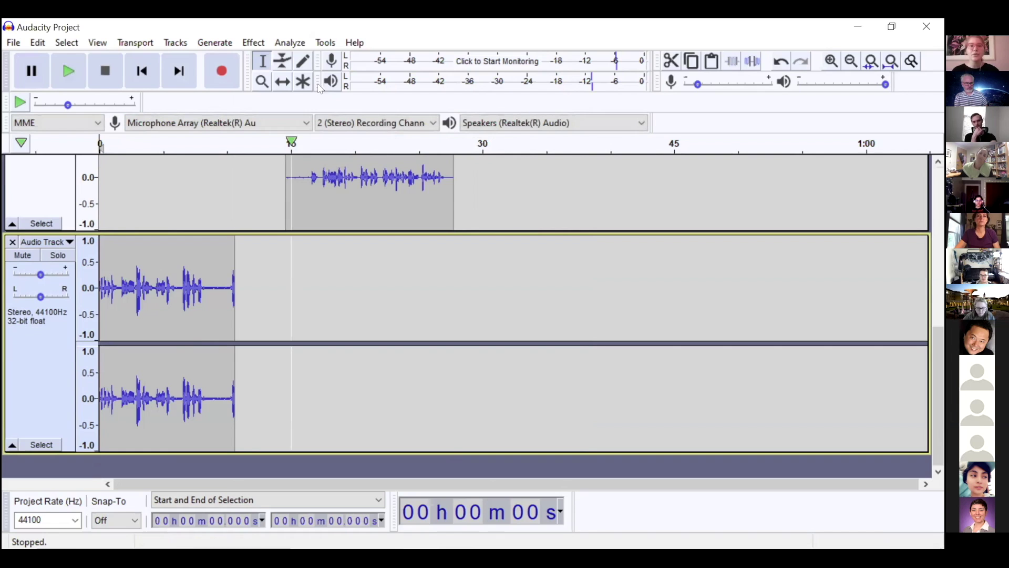
Time-shift the new voice clip so it starts at about 27.7 seconds, directly at the end of the Sample Audio clip
click(283, 82)
drag(232, 276, 585, 275)
scroll(524, 350, up, 3)
scroll(523, 351, down, 3)
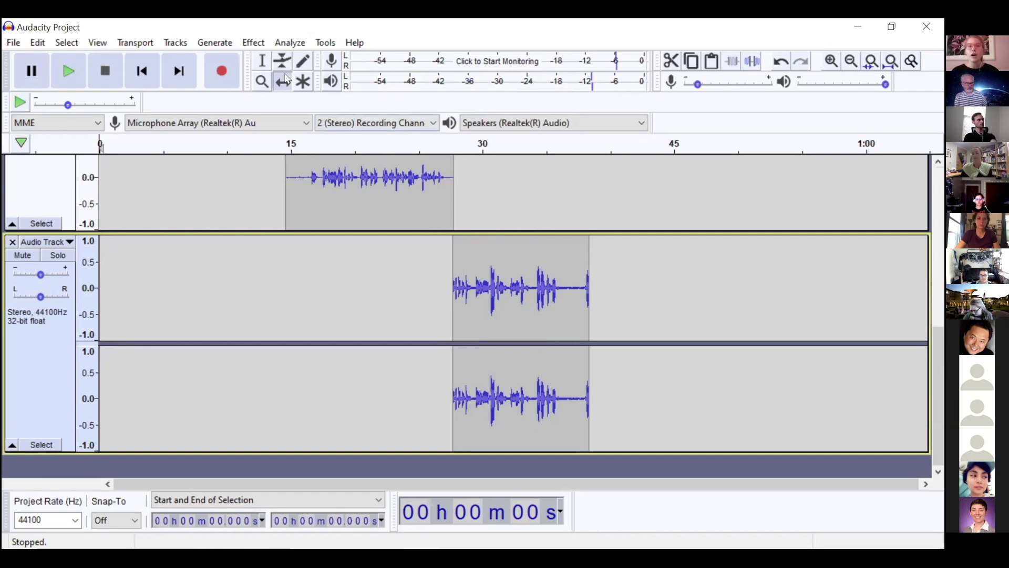
Switch to the Selection tool and review the arrangement of the tracks from the new voice recording up to Jazz Intro
click(261, 61)
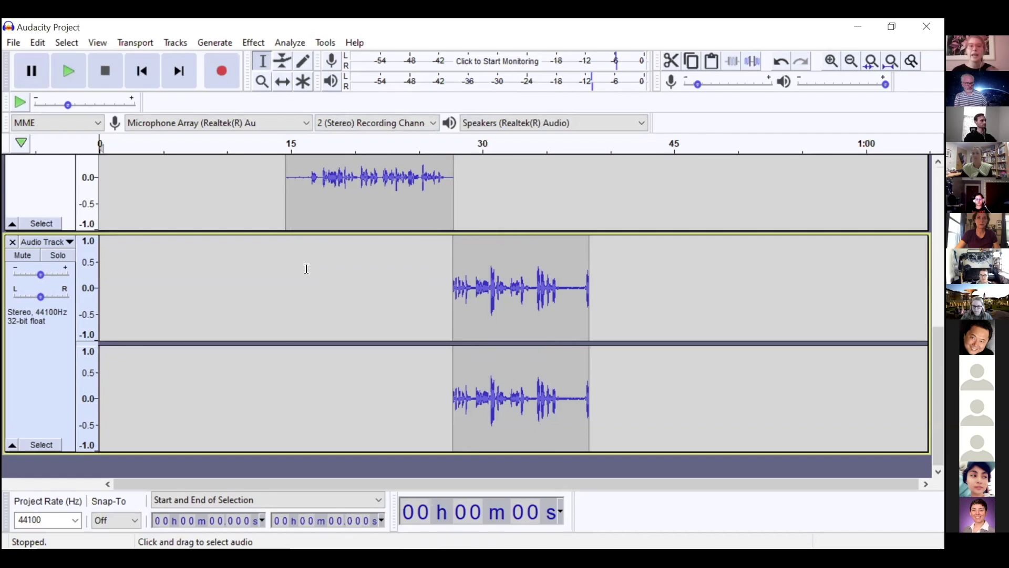
scroll(323, 268, up, 3)
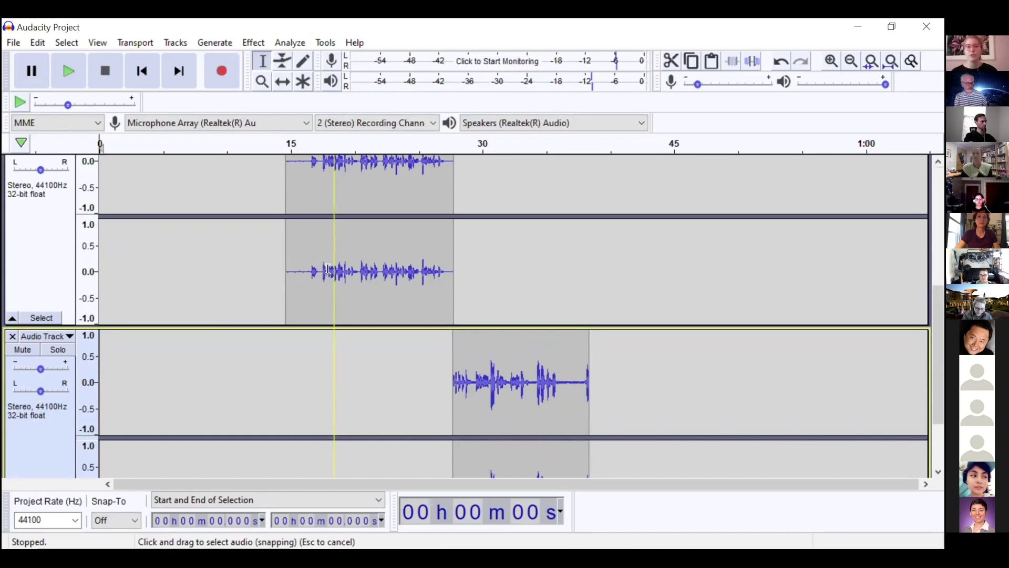
scroll(328, 268, down, 4)
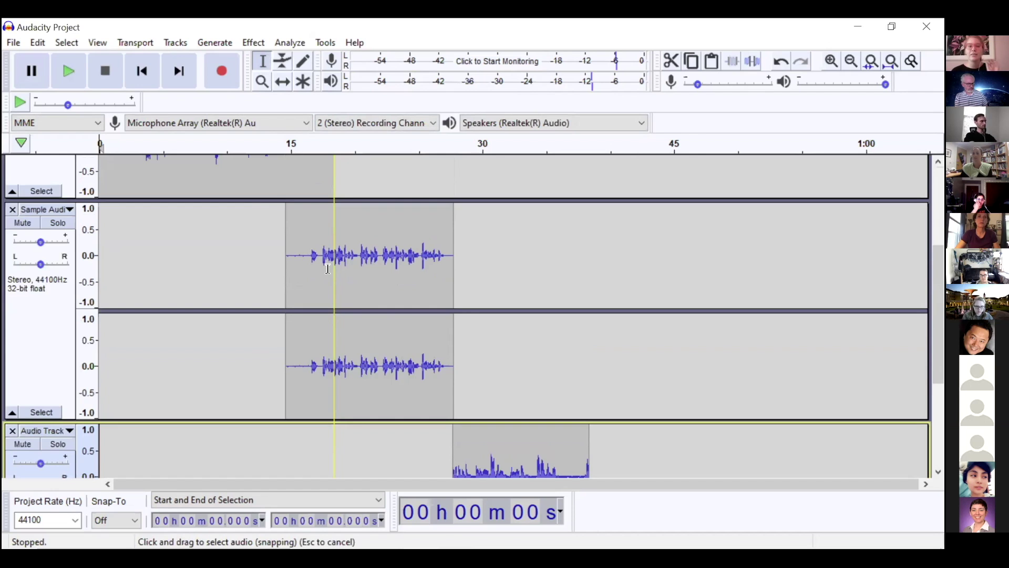
scroll(328, 269, up, 3)
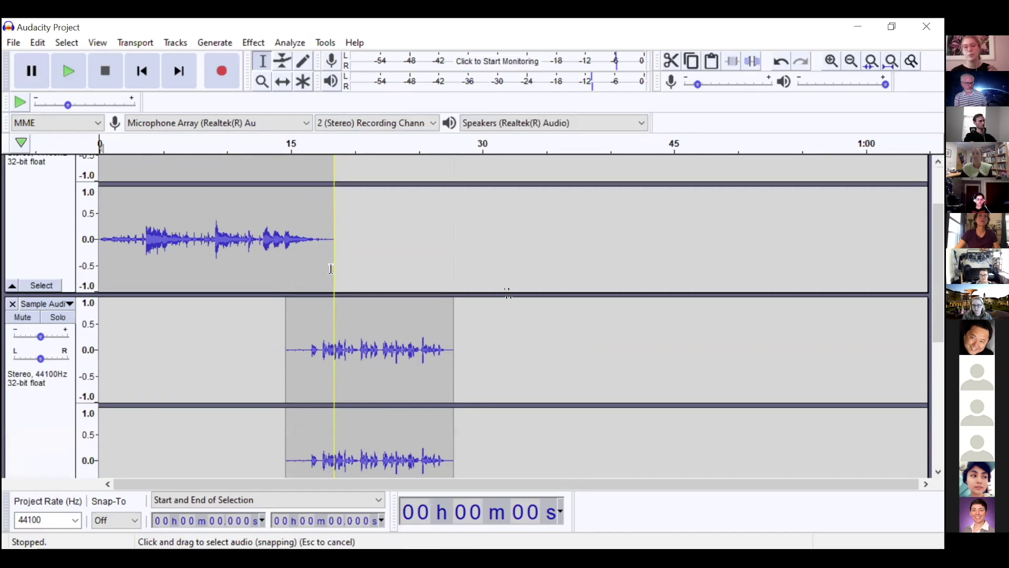
scroll(331, 269, up, 3)
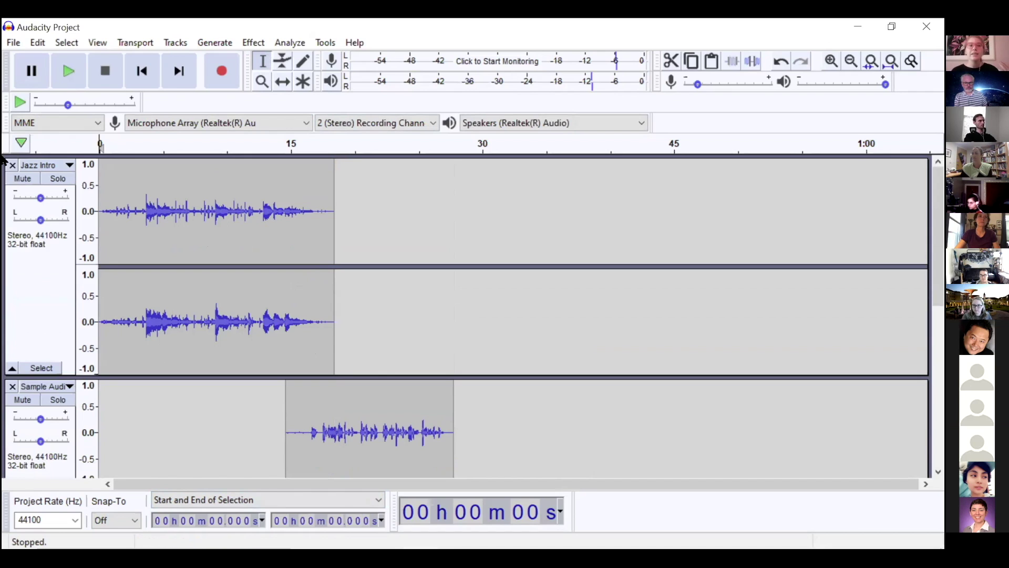
click(13, 43)
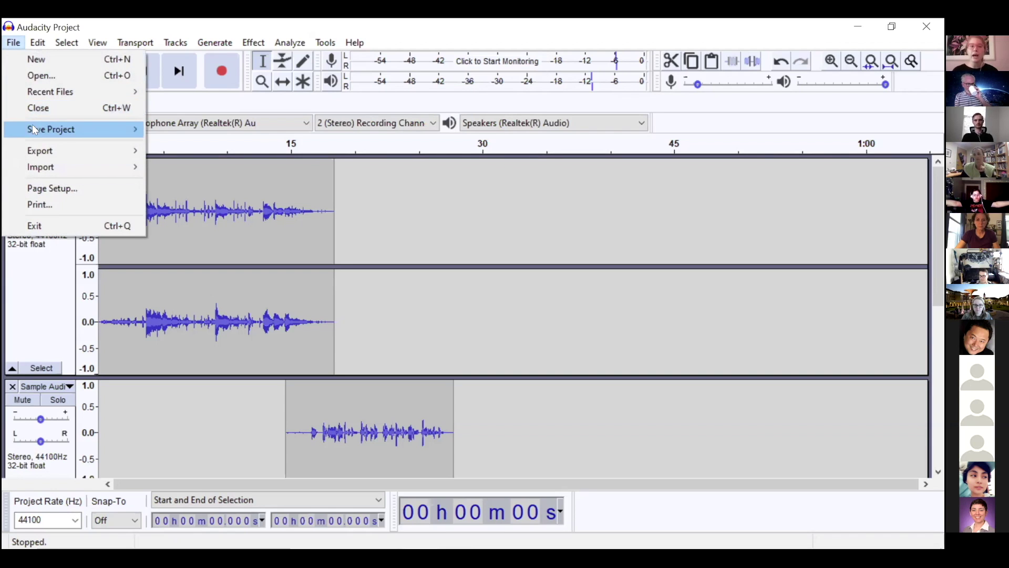
mouse_move(45, 150)
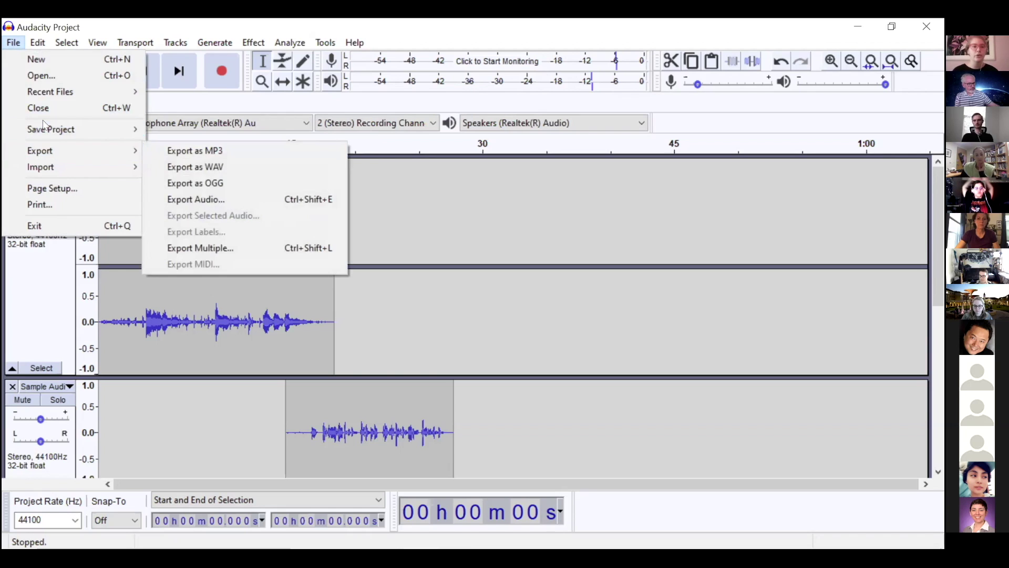
click(14, 43)
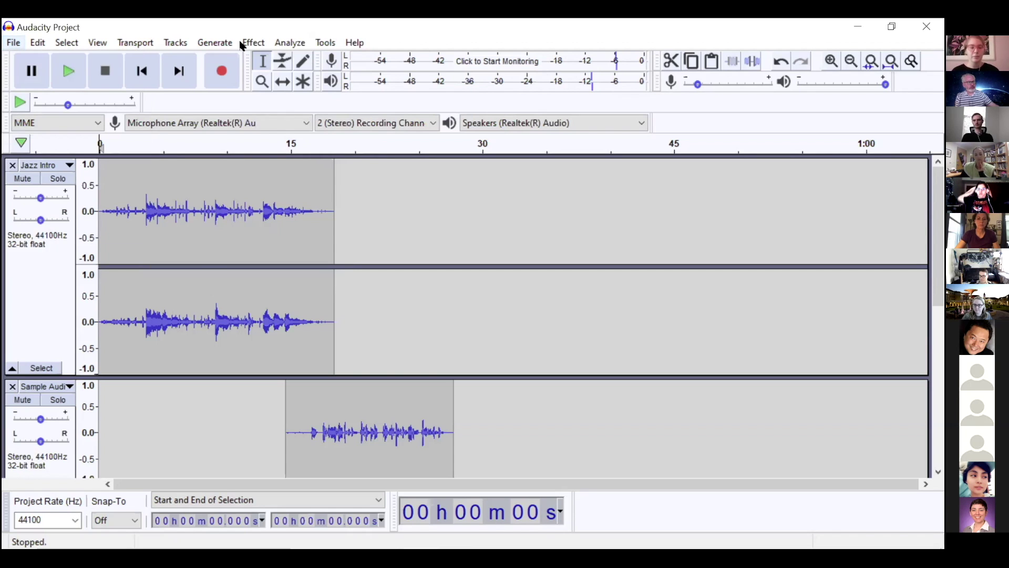
Export the project as a WAV file named Audacity Sound File in Audacity Workshop Materials, with Signed 16-bit PCM encoding
click(7, 43)
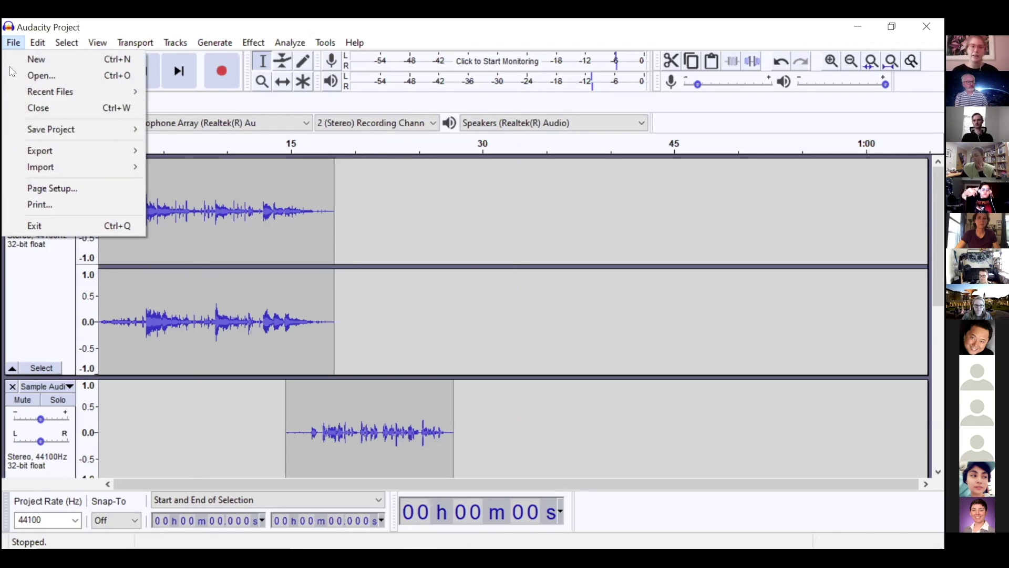
mouse_move(48, 171)
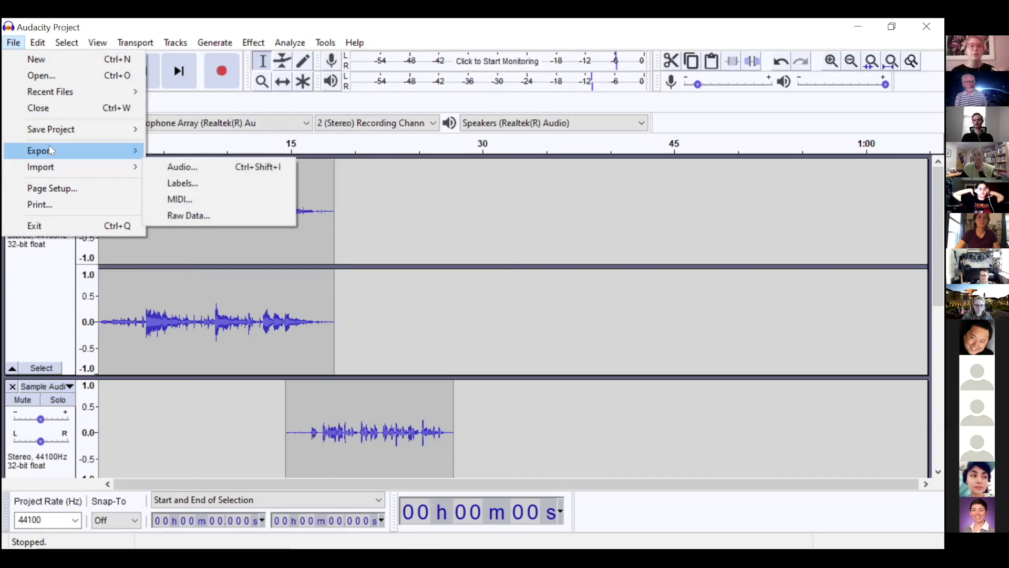
mouse_move(63, 154)
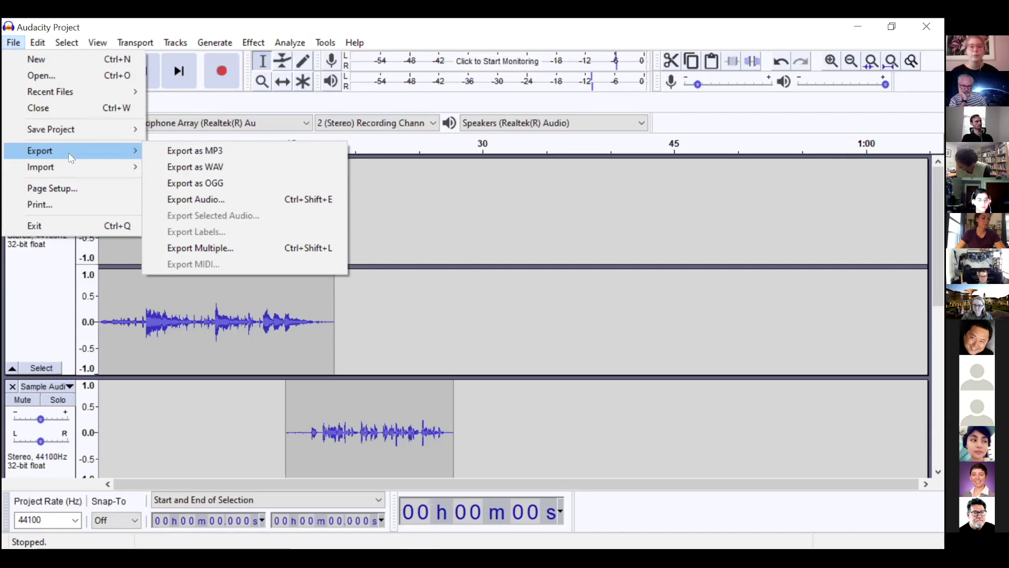
click(180, 163)
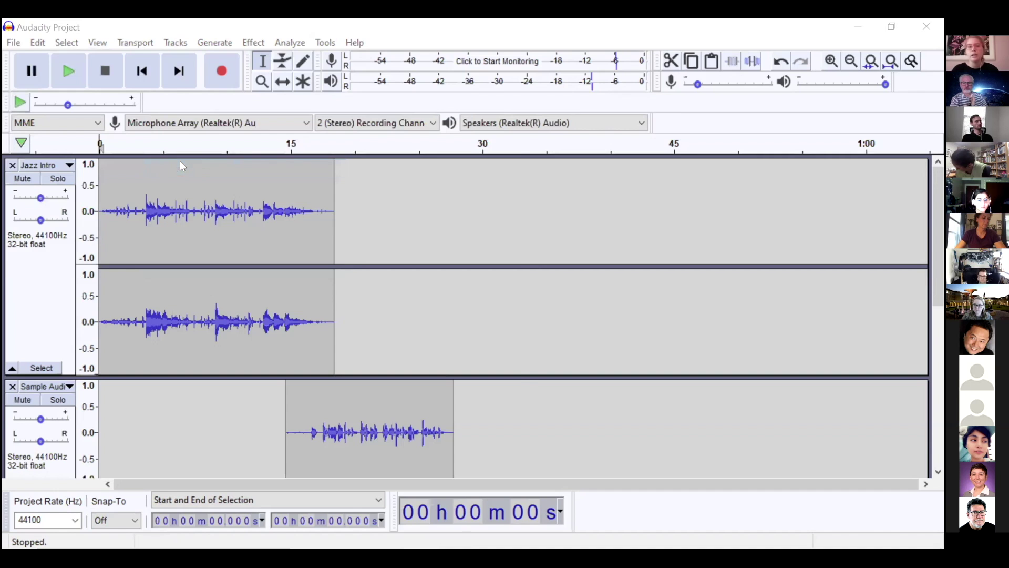
click(250, 137)
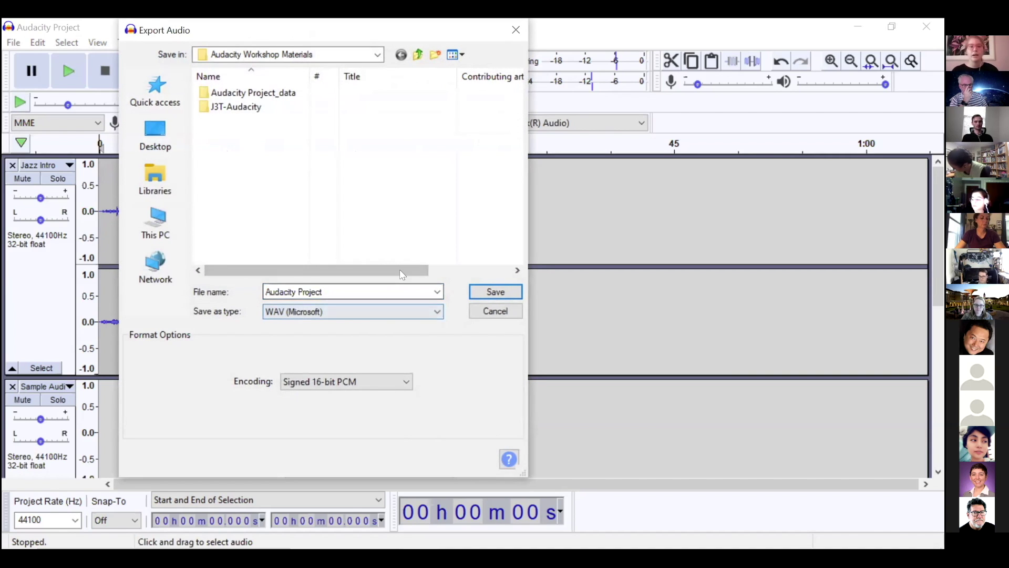
double_click(359, 288)
double_click(359, 289)
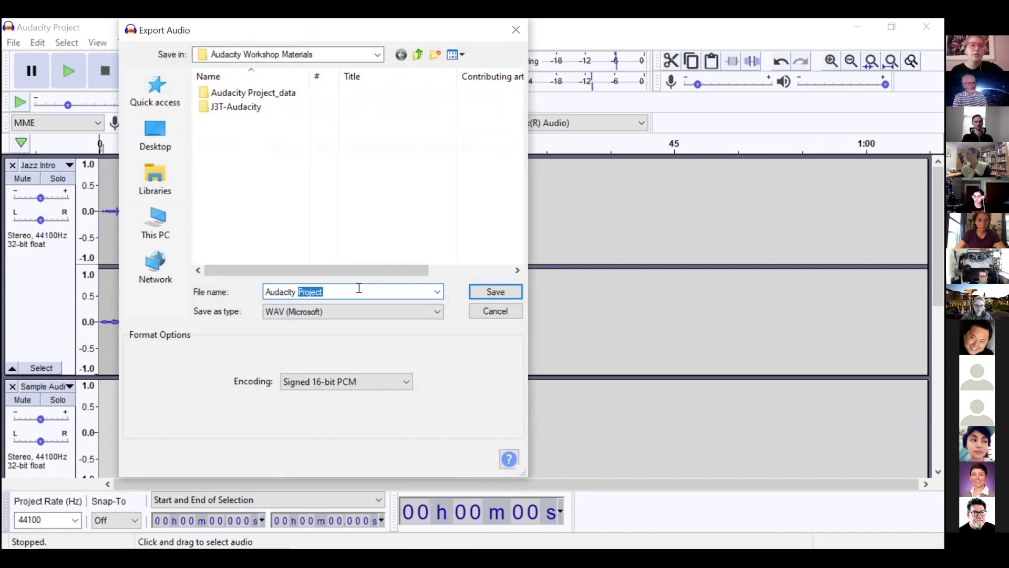
text(Sound Fil)
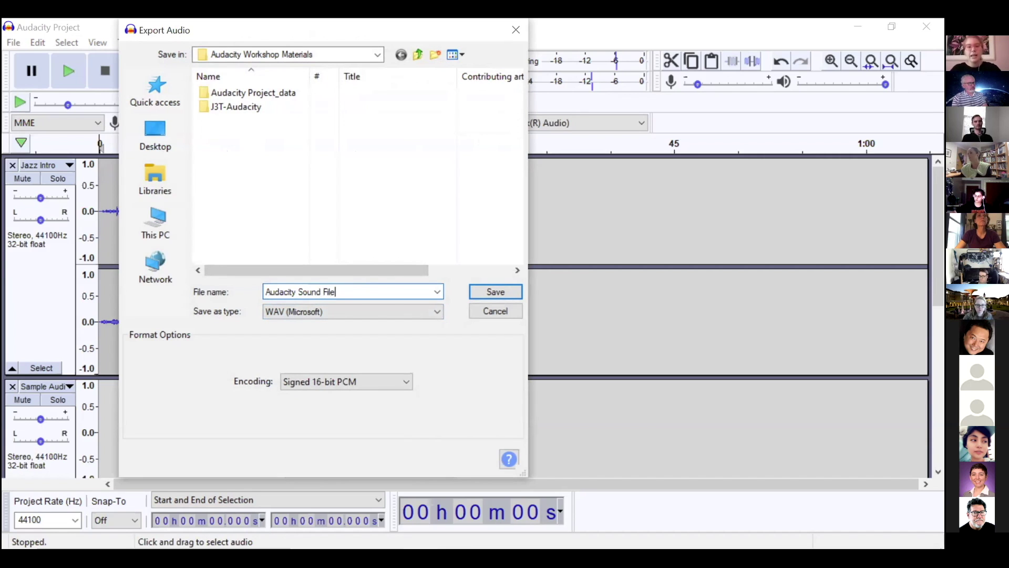
click(483, 289)
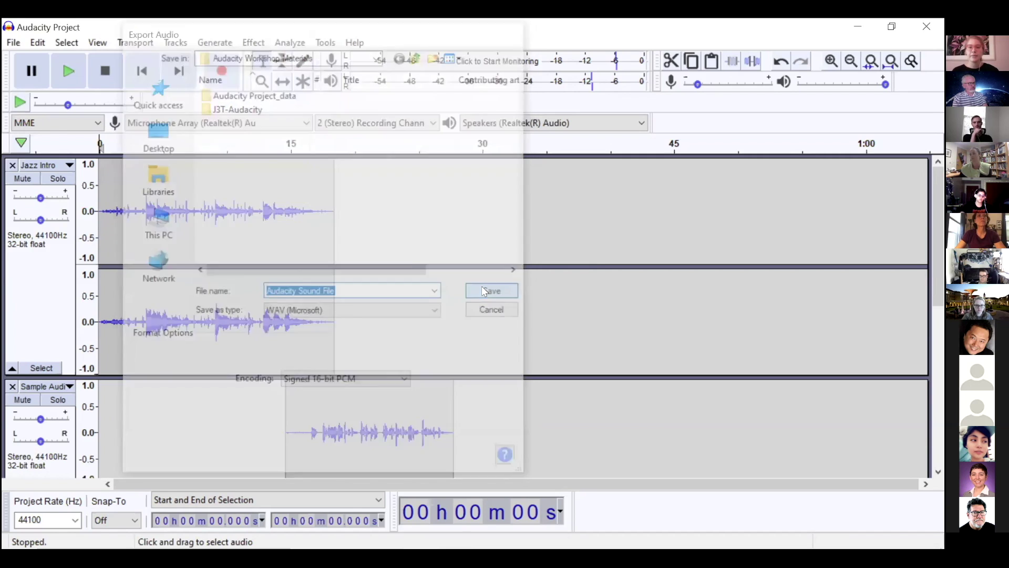
Accept mixing the tracks down to one stereo file and complete the export
drag(479, 237, 465, 182)
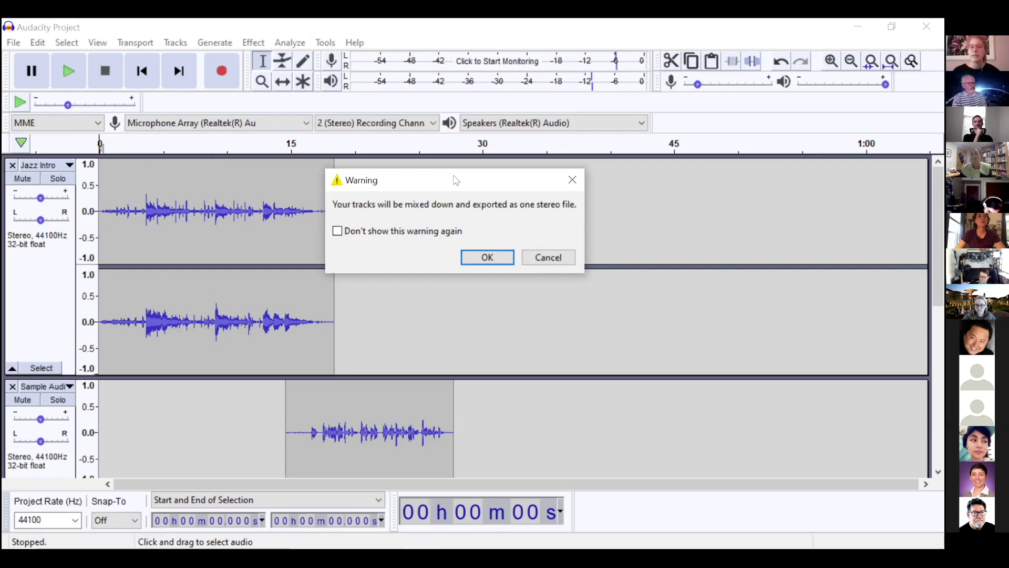
click(503, 263)
click(515, 415)
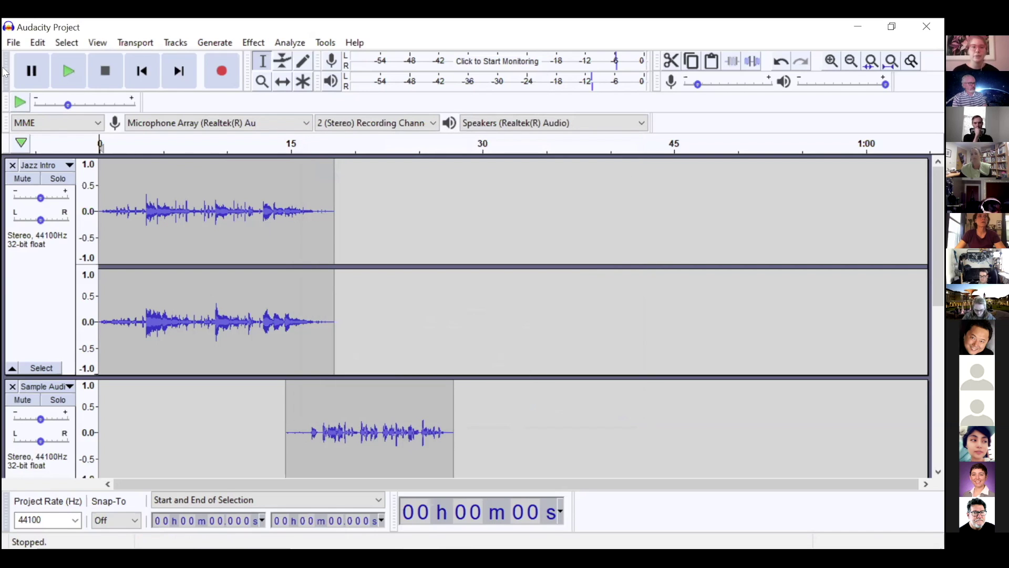
Create a new project and import the exported Audacity Sound File from the Audacity Workshop Materials folder in Documents
click(13, 42)
click(19, 58)
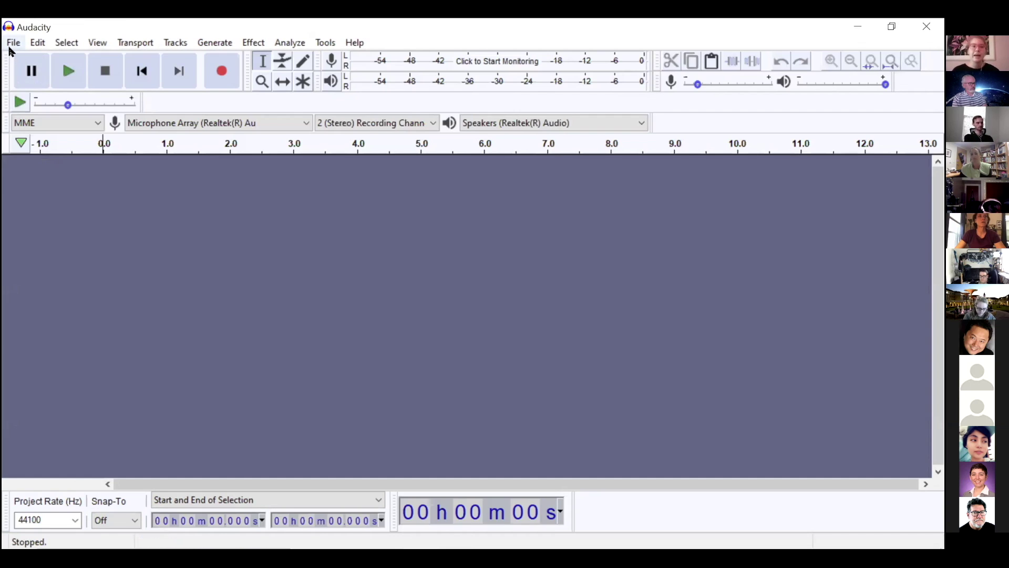
click(9, 47)
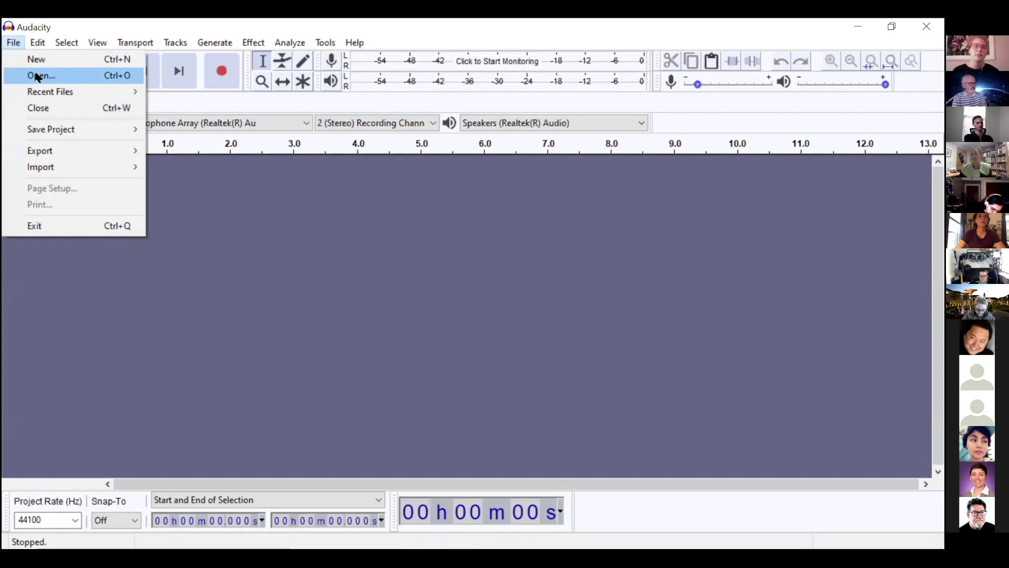
mouse_move(68, 170)
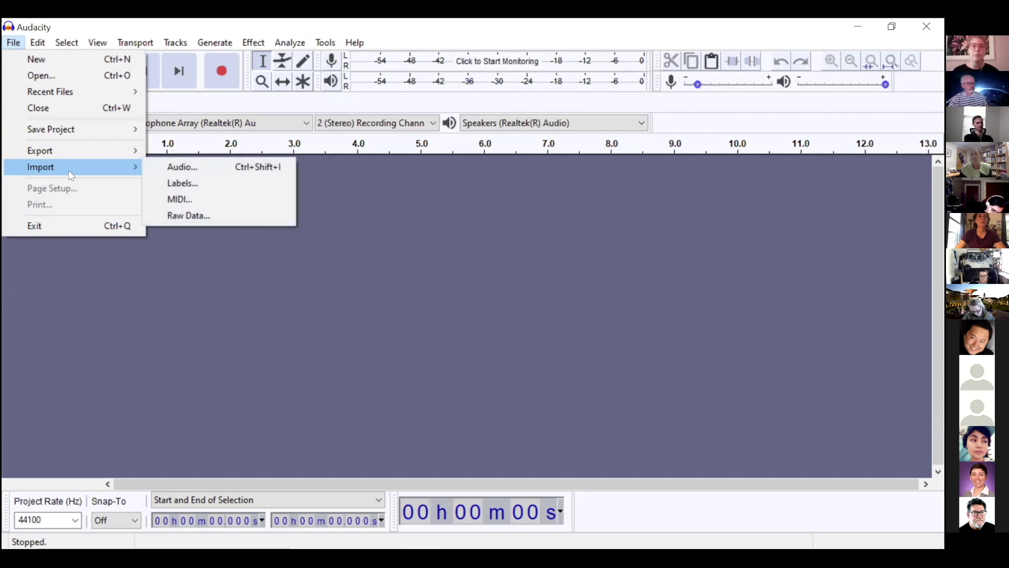
click(190, 167)
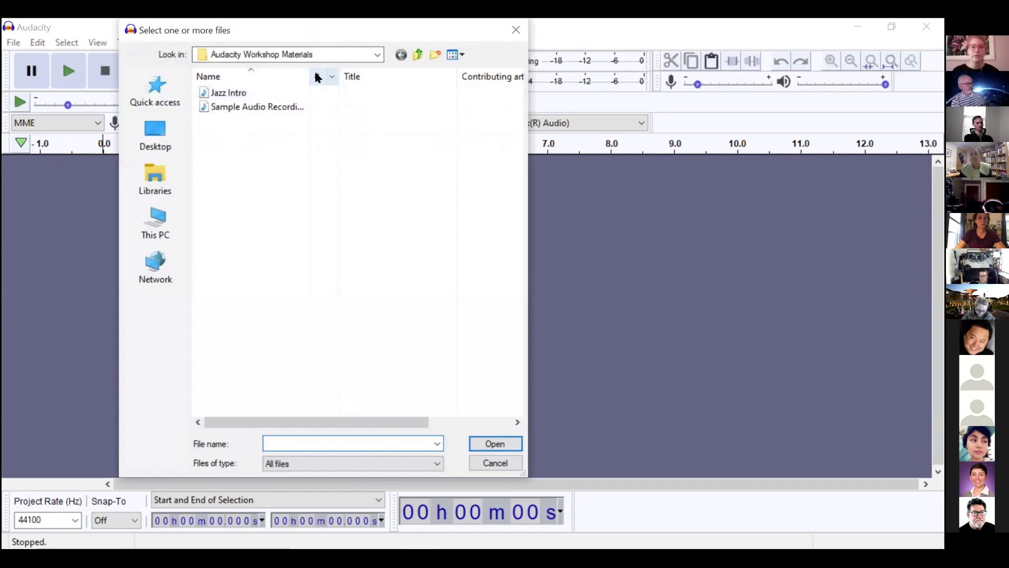
click(294, 54)
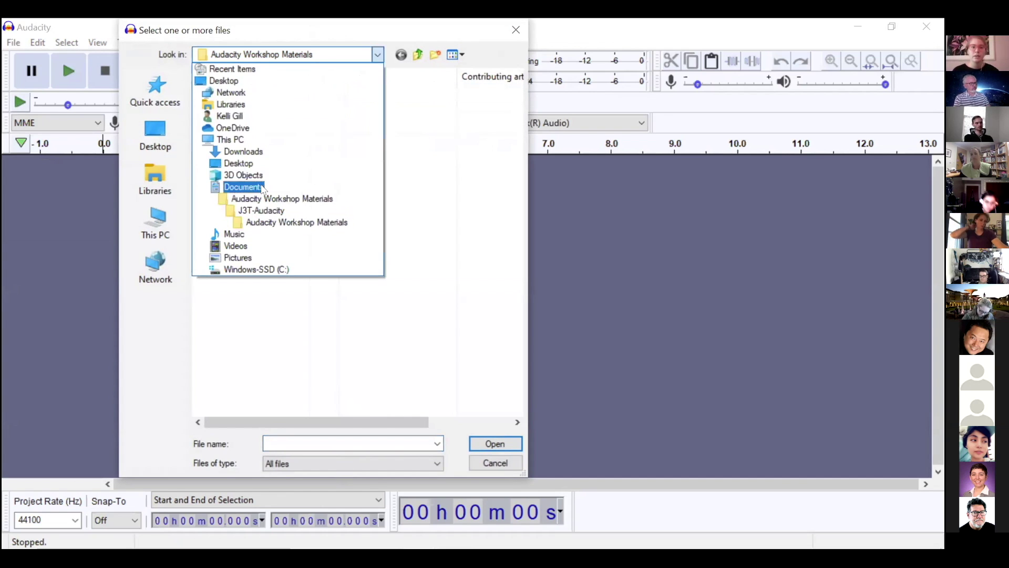
click(263, 199)
double_click(255, 135)
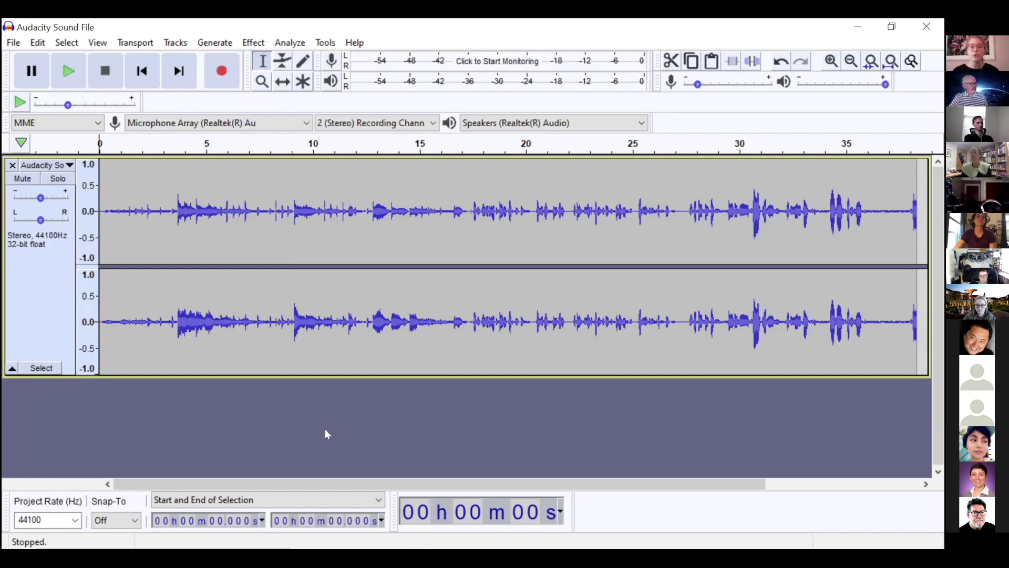
mouse_move(338, 482)
mouse_down()
mouse_move(500, 472)
mouse_move(305, 422)
mouse_up()
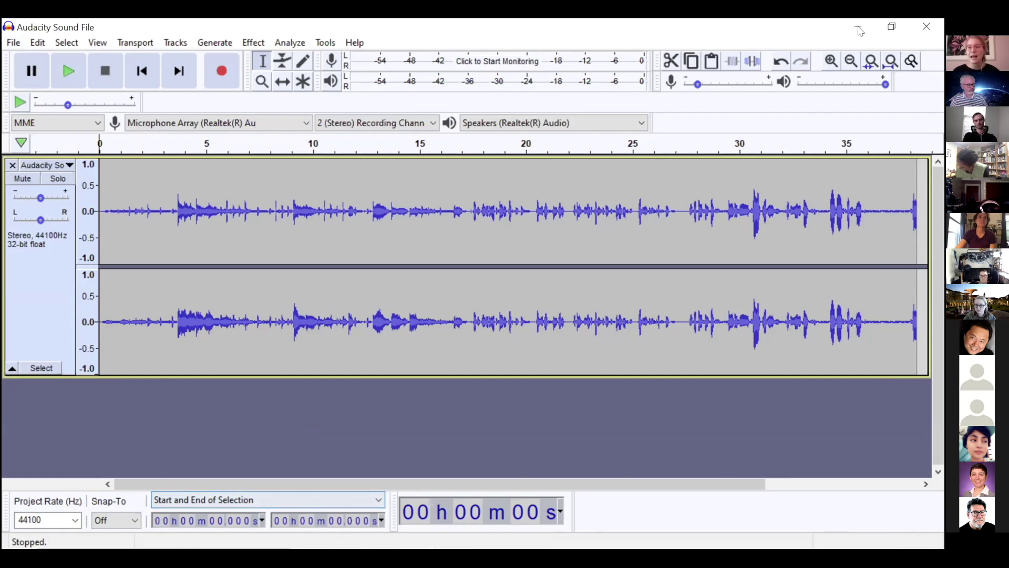
mouse_move(490, 536)
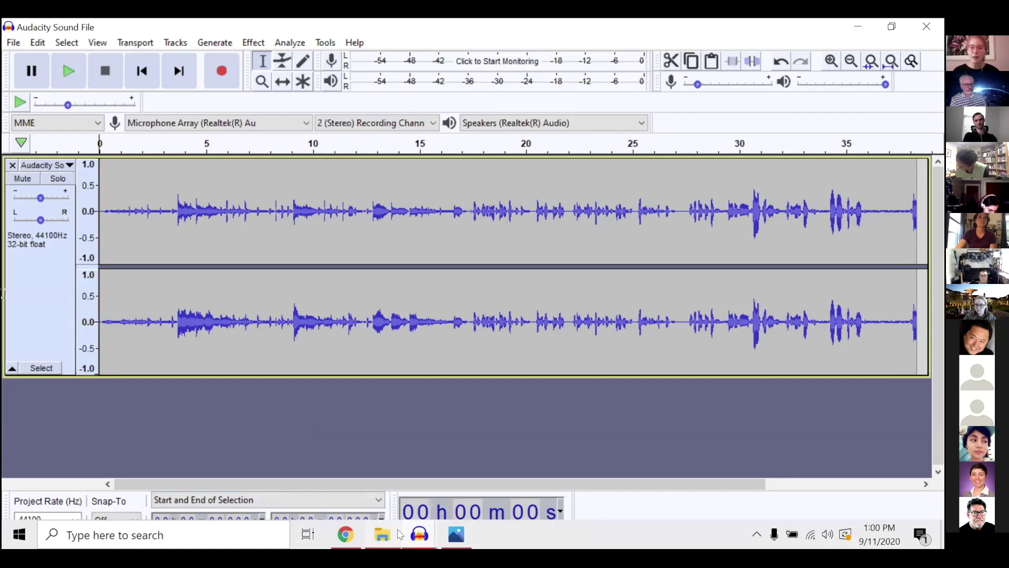
mouse_move(415, 539)
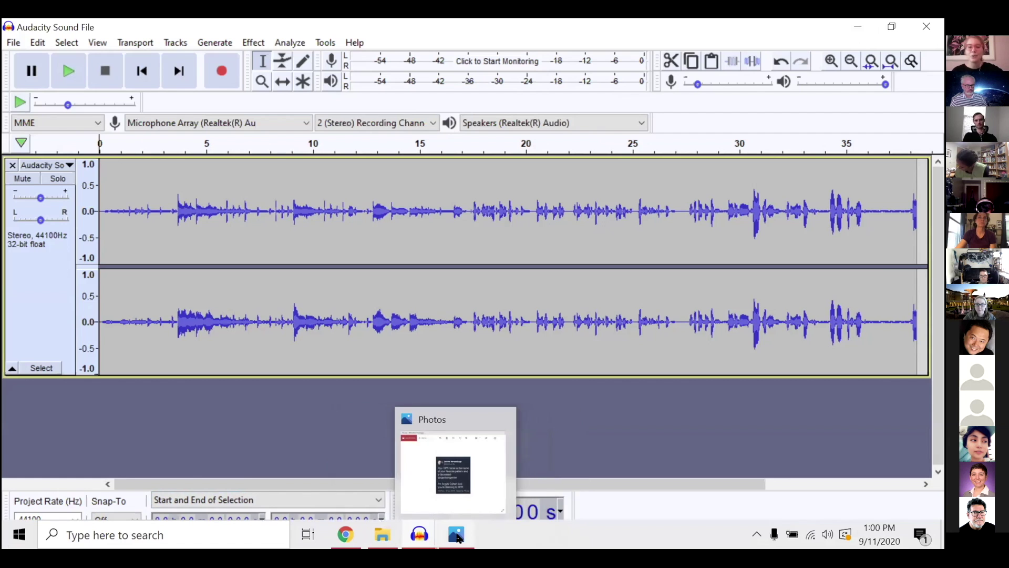
mouse_move(384, 536)
mouse_move(345, 538)
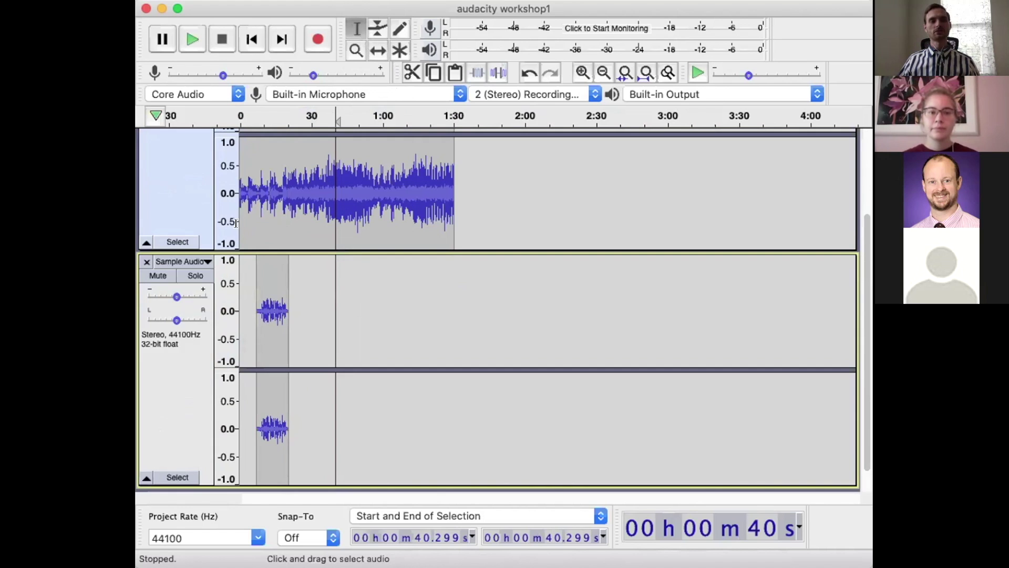
Apply Auto Duck to Jazz Intro from about 1.3 to 30.4 seconds, with -15 dB duck amount, 3-second outer fades and -30 dB threshold
drag(243, 223, 312, 225)
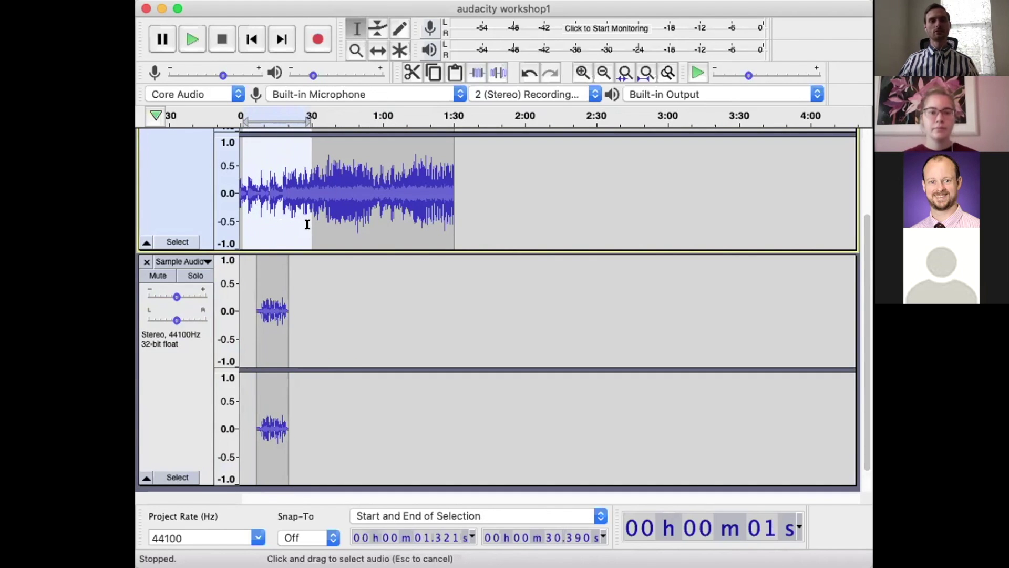
scroll(308, 226, up, 3)
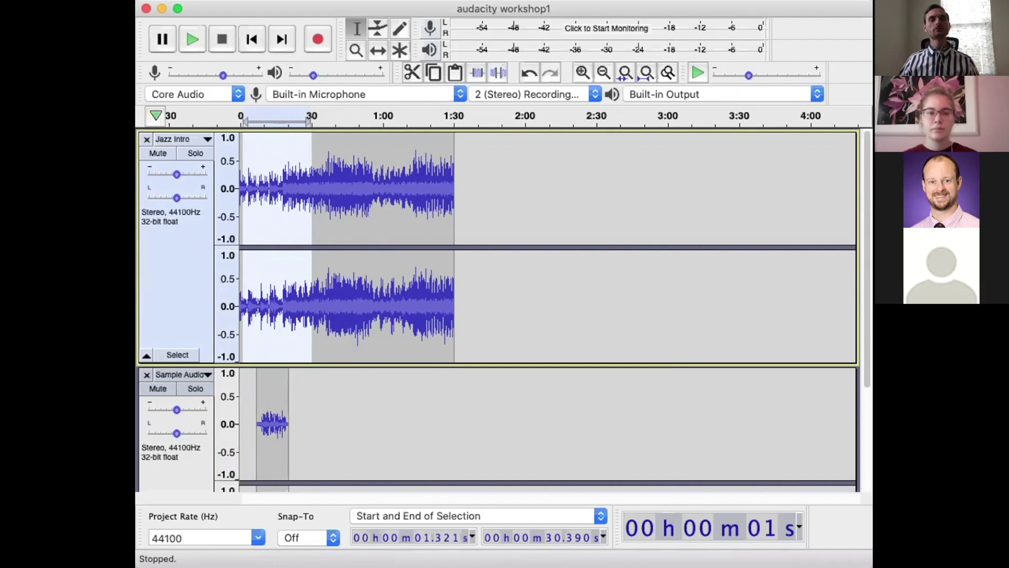
click(491, 0)
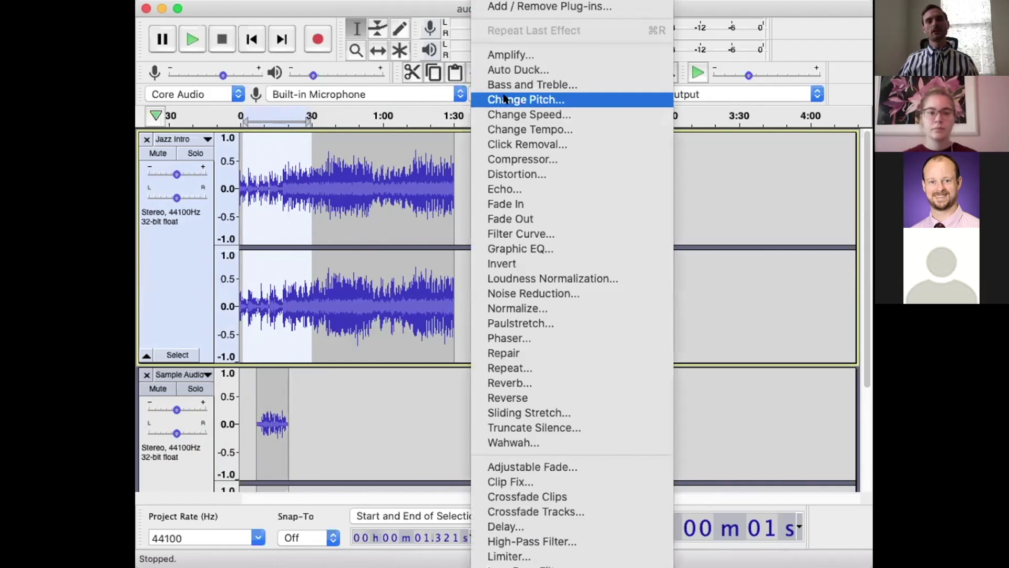
click(518, 71)
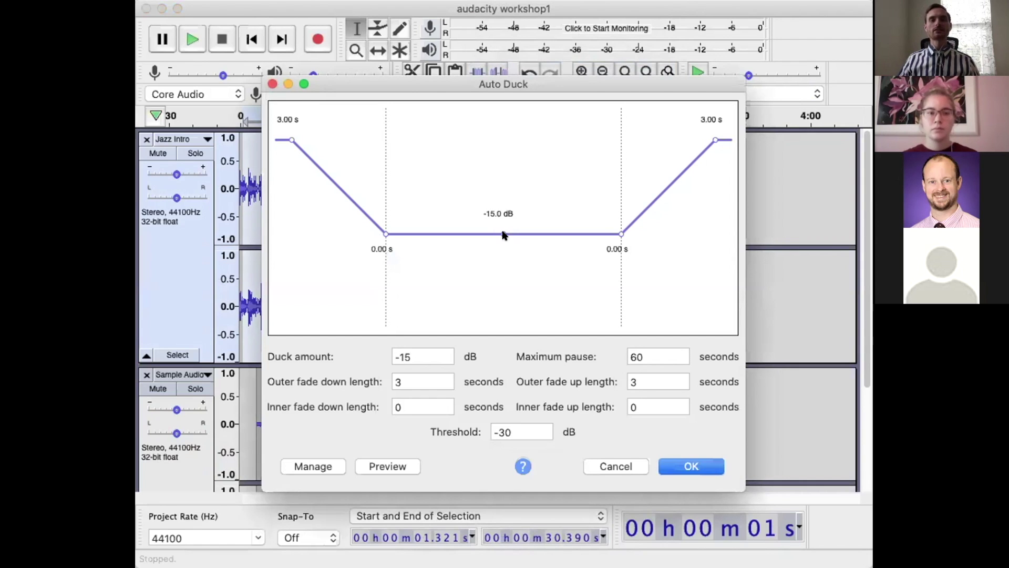
mouse_move(501, 234)
mouse_down()
mouse_move(499, 194)
mouse_move(495, 226)
mouse_up()
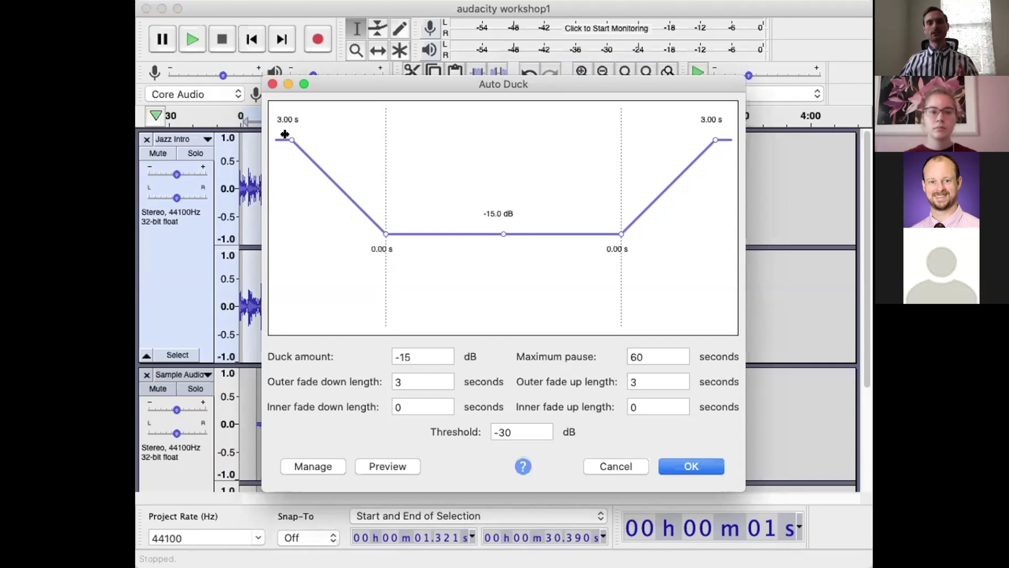
drag(285, 135, 281, 169)
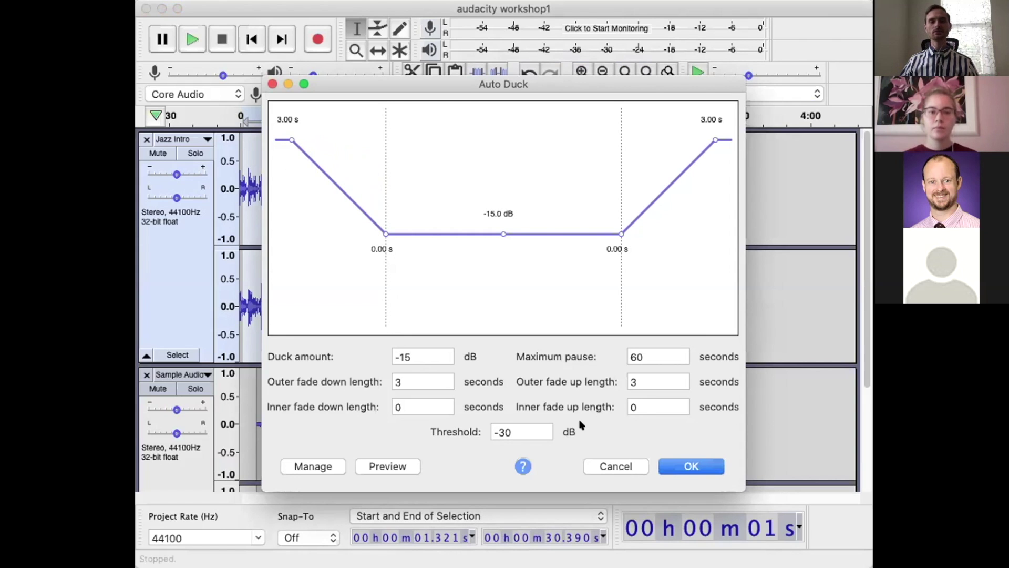
click(676, 468)
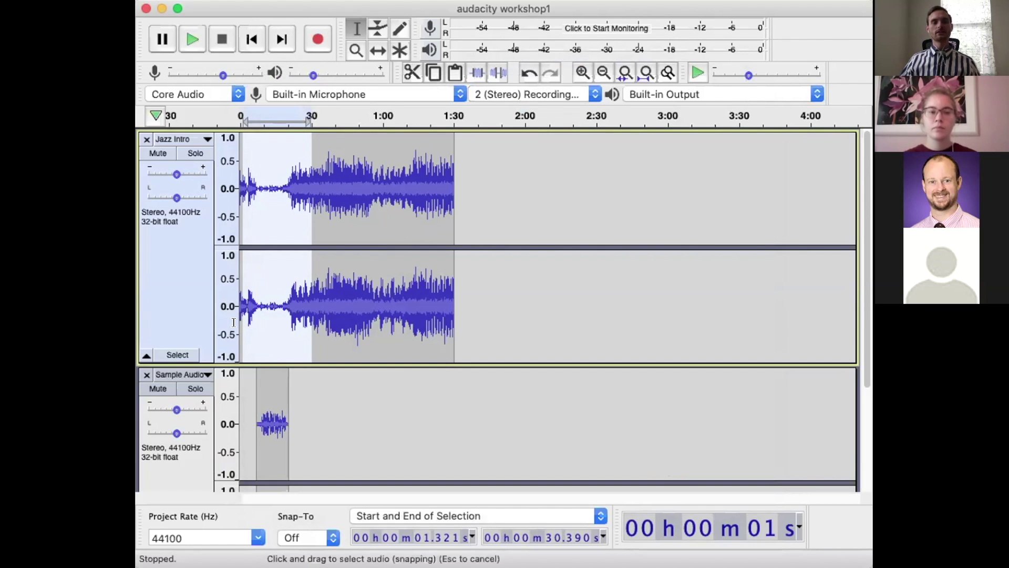
Select the Jazz Intro track from 0 to about 24.1 seconds
drag(234, 317, 288, 322)
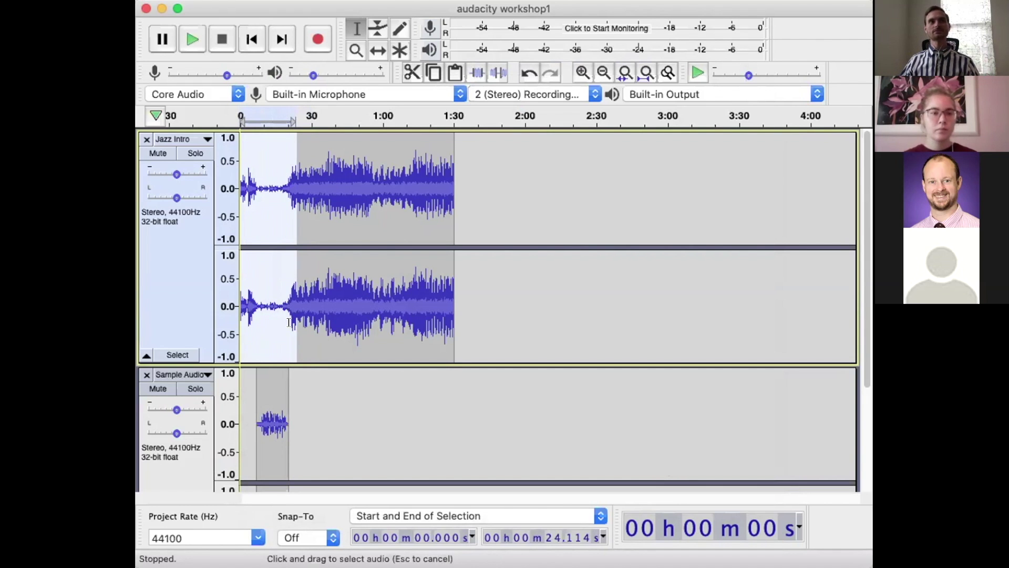